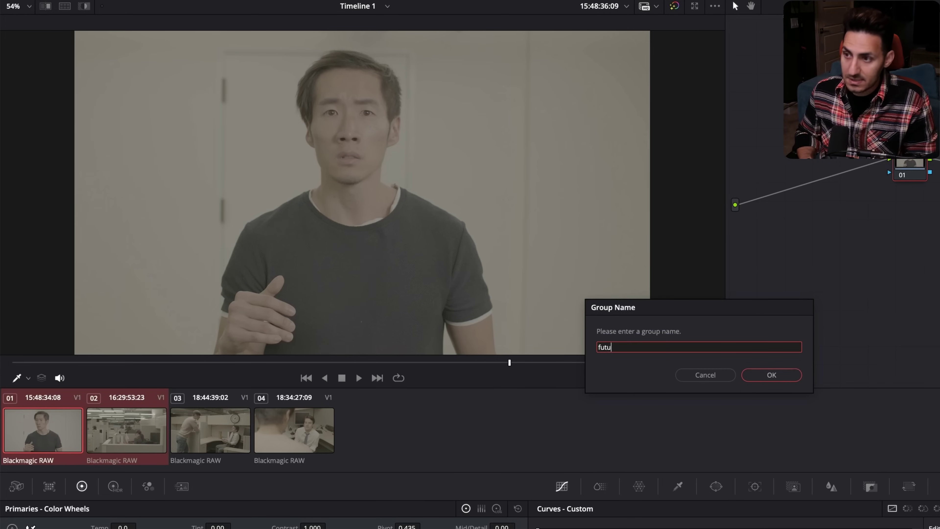
Name the group of clips 01 and 02 "future office" and add clips 03 and 04 to a new group named "office"
type("future office")
key("Return")
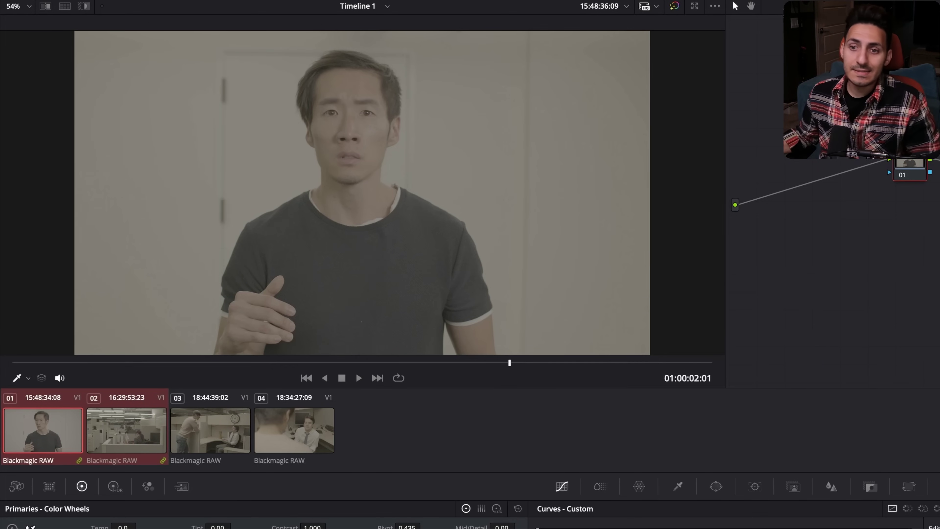
left_click(173, 453)
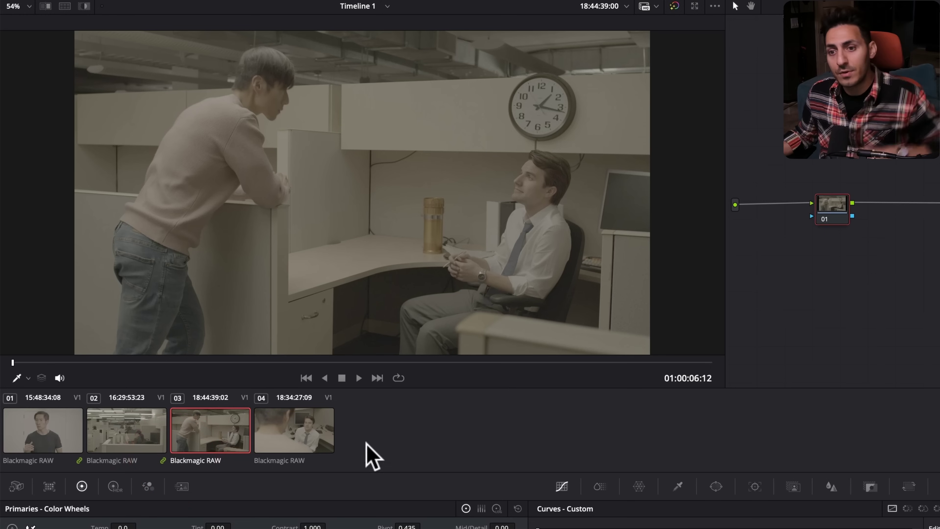
left_click(295, 451, "ctrl")
right_click(298, 453)
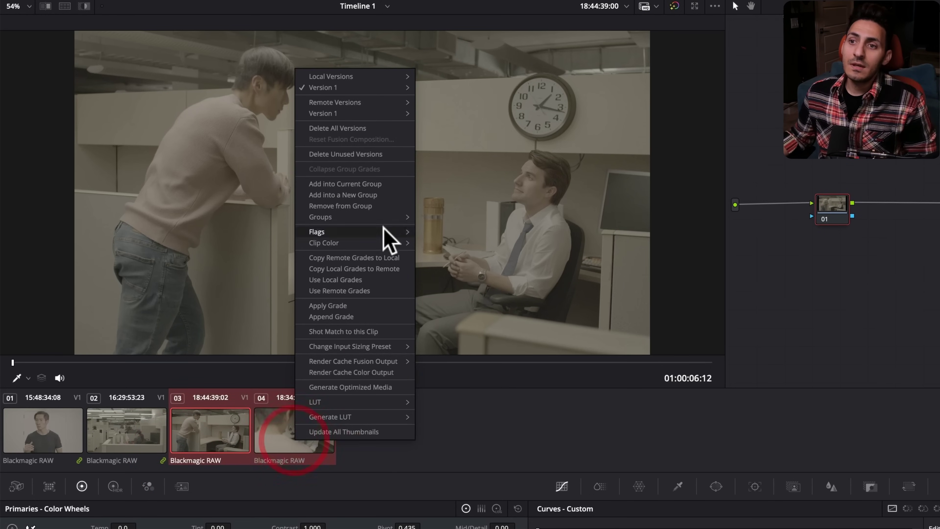
left_click(357, 195)
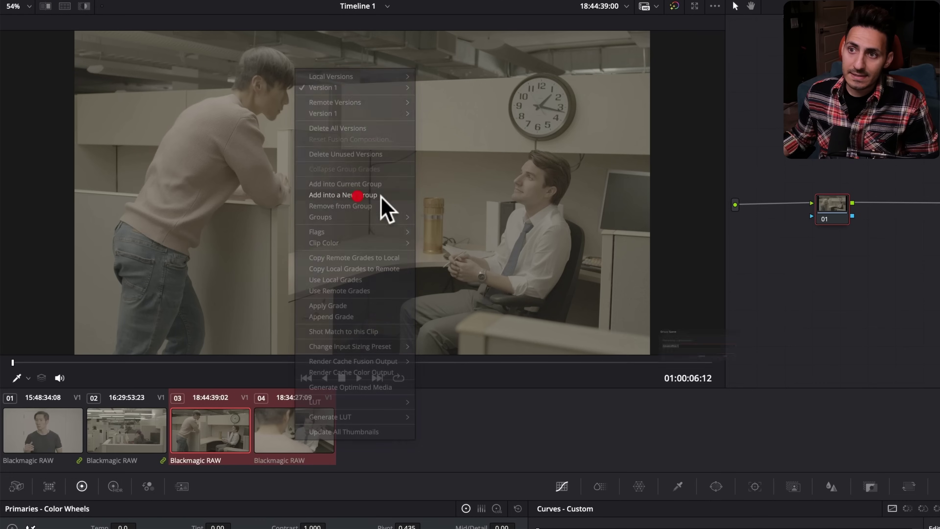
type("office")
key("Return")
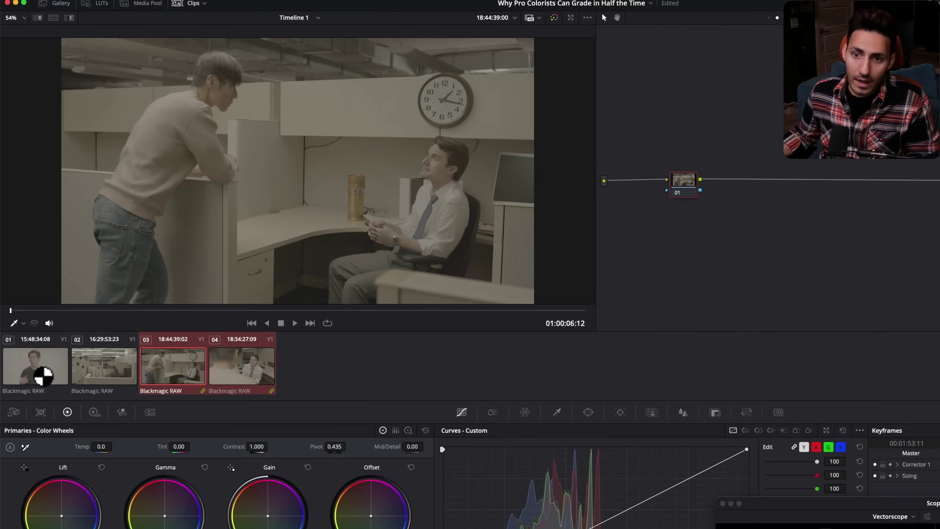
Add a Color Space Transform to node 01 at the Group Pre-Clip level of clip 01
left_click(43, 429)
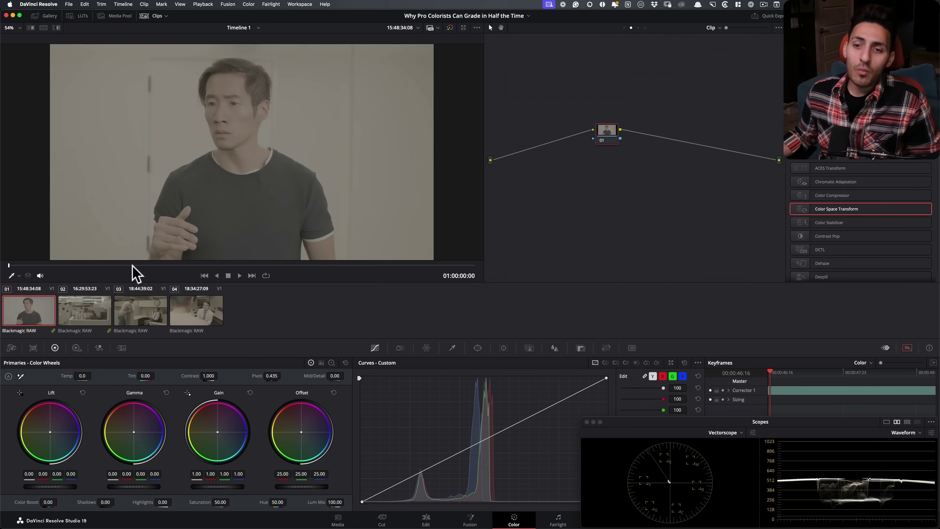
left_click(347, 265)
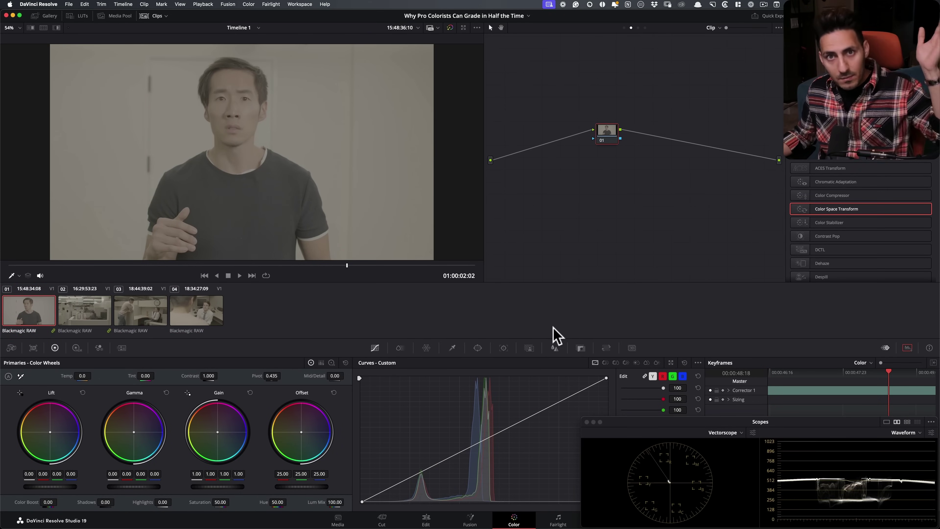
left_click(624, 29)
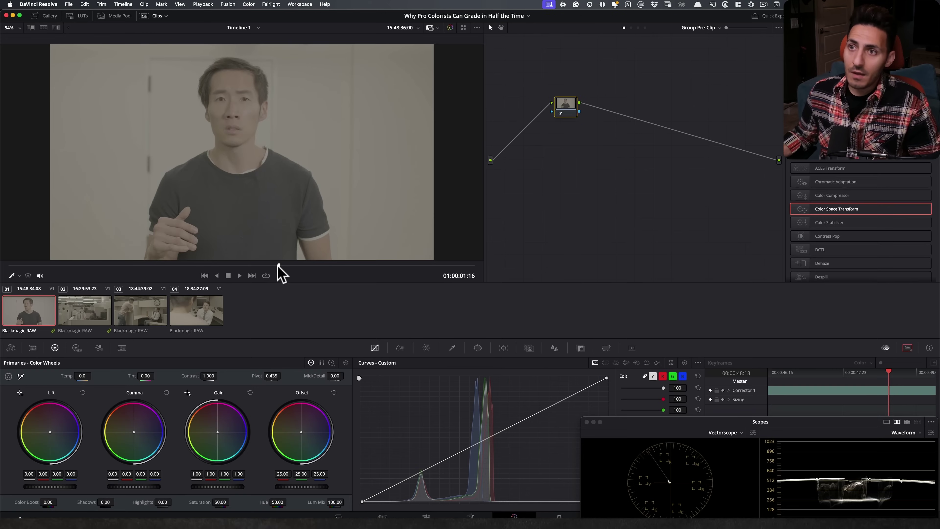
left_click(279, 265)
left_click_drag(830, 211, 558, 107)
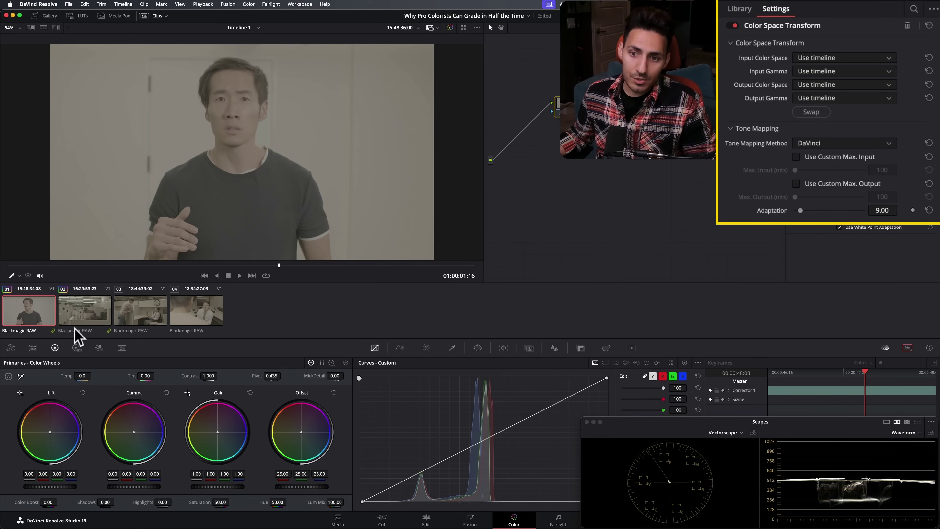
Set the pre-clip transform's input color space to Blackmagic Design Wide Gamut Gen 4 / 5 and input gamma to Blackmagic Design Film Gen 5
left_click(872, 58)
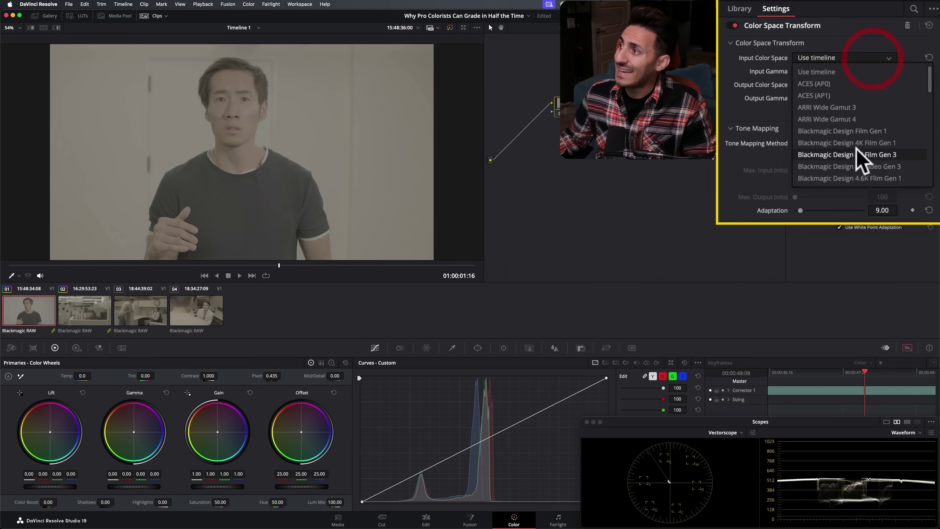
scroll(866, 166, "down", 5)
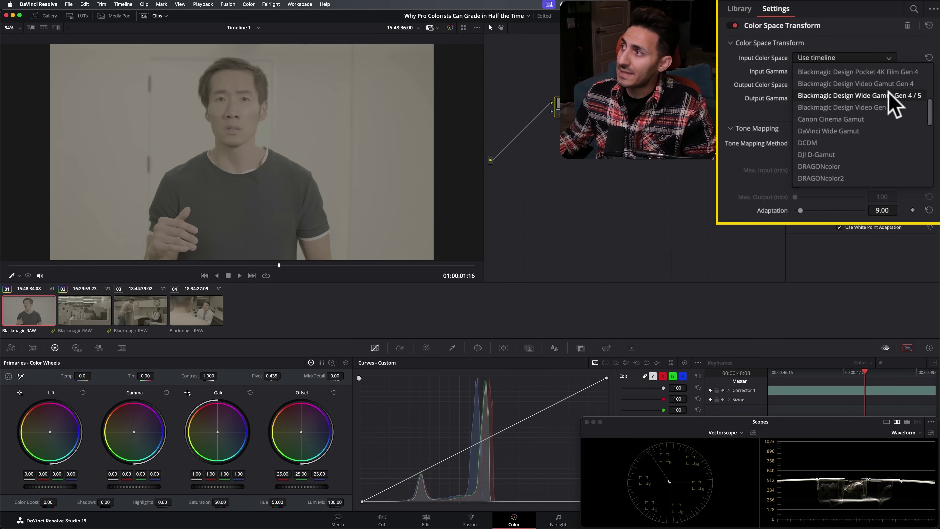
left_click(903, 95)
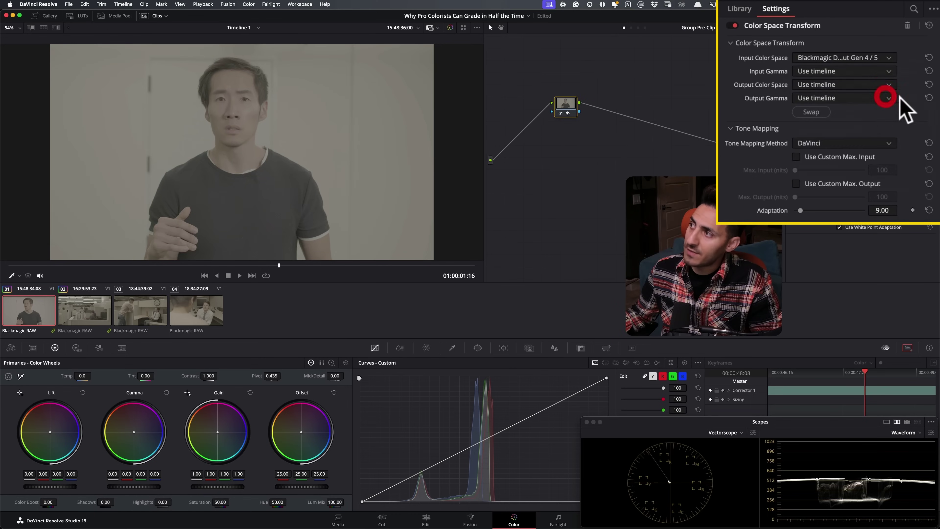
left_click(837, 71)
scroll(899, 159, "down", 4)
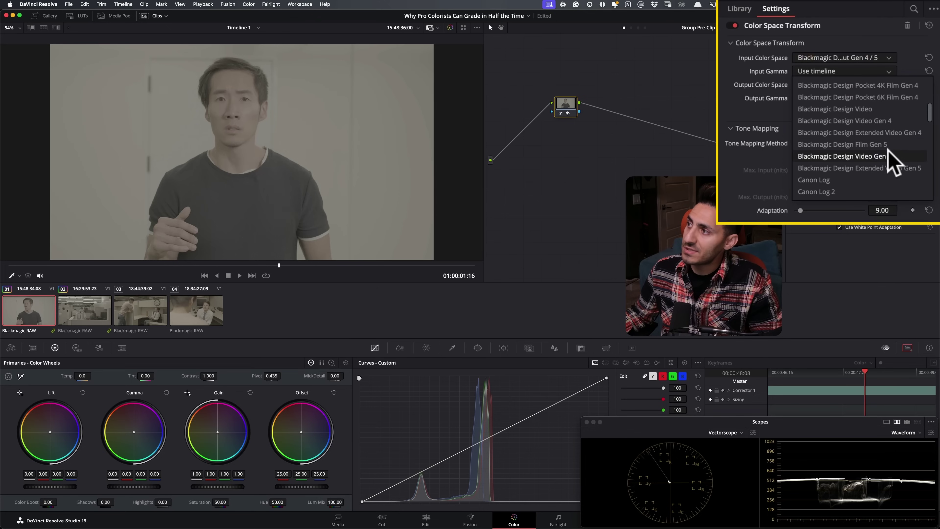
left_click(880, 145)
Set the pre-clip transform's output color space to DaVinci Wide Gamut and output gamma to DaVinci Intermediate
left_click(832, 84)
left_click(858, 206)
left_click(850, 97)
scroll(862, 185, "down", 3)
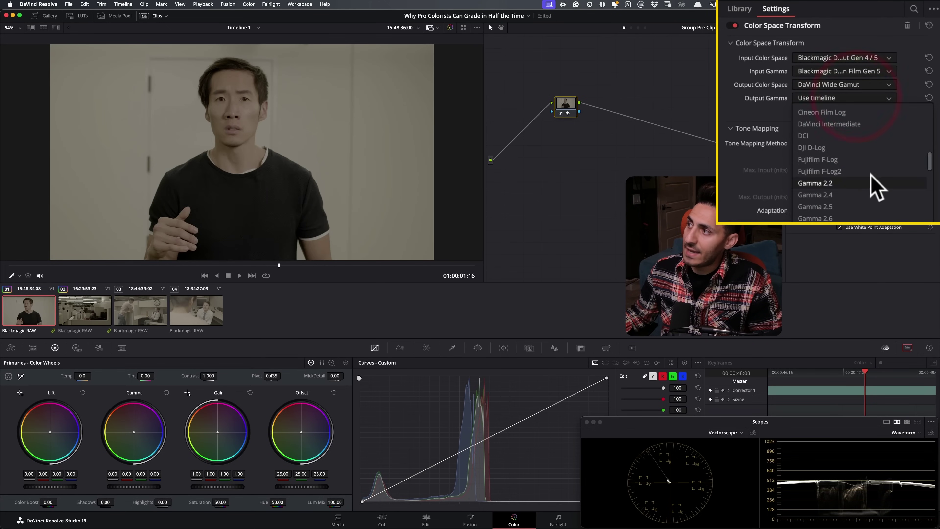
left_click(863, 122)
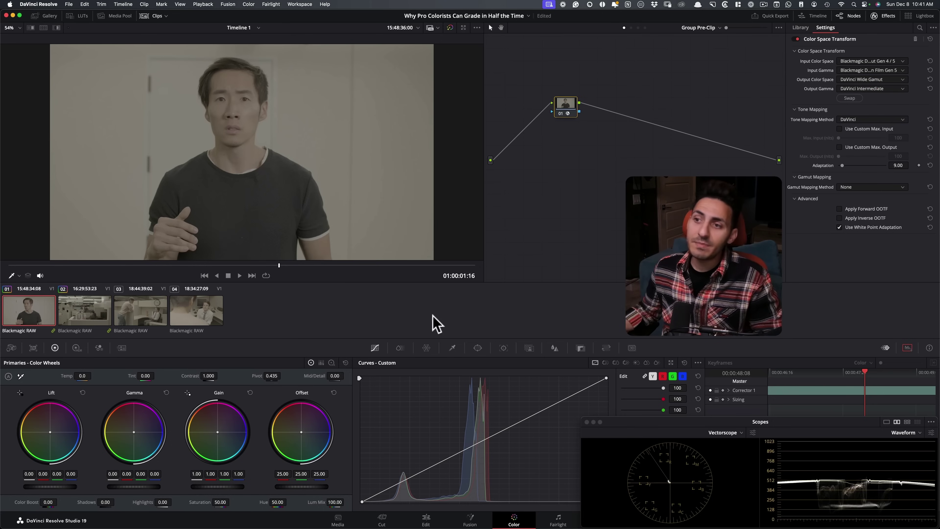
At the Group Post-Clip level, move node 01 near the graph's output and add a Color Space Transform to it
left_click(638, 27)
left_click_drag(566, 111, 712, 164)
left_click_drag(847, 208, 730, 166)
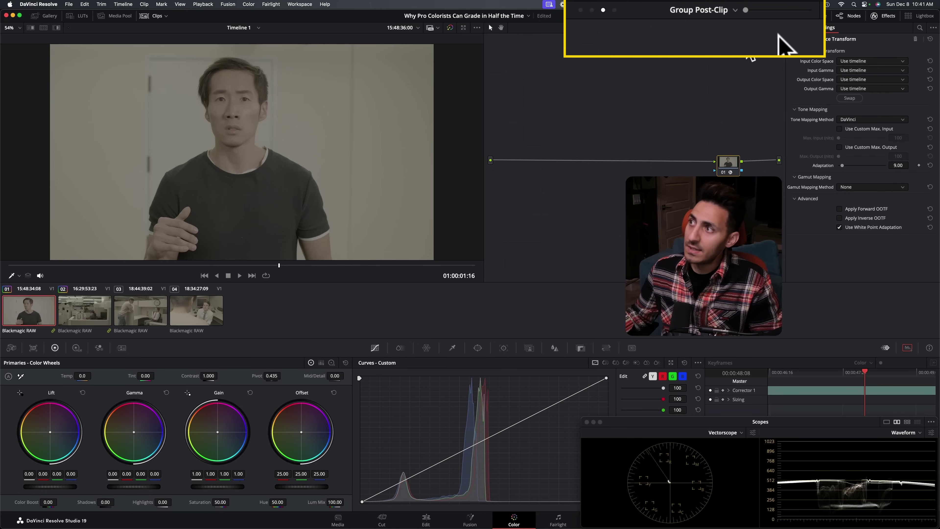
Set the post-clip transform's input color space to DaVinci Wide Gamut and input gamma to DaVinci Intermediate
left_click(886, 62)
left_click(877, 144)
left_click(836, 72)
scroll(814, 148, "down", 3)
left_click(787, 185)
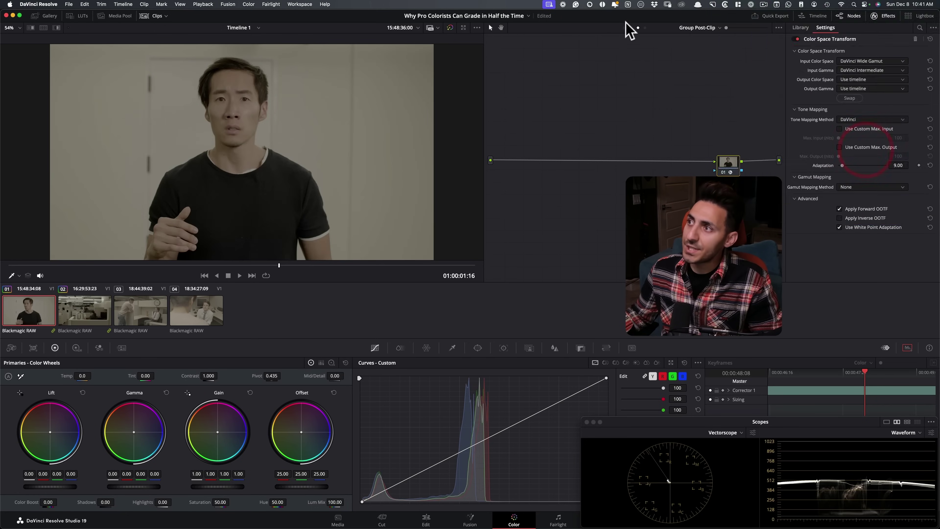
Set the post-clip transform's output color space to Rec.709 and output gamma to Gamma 2.4
left_click(631, 27)
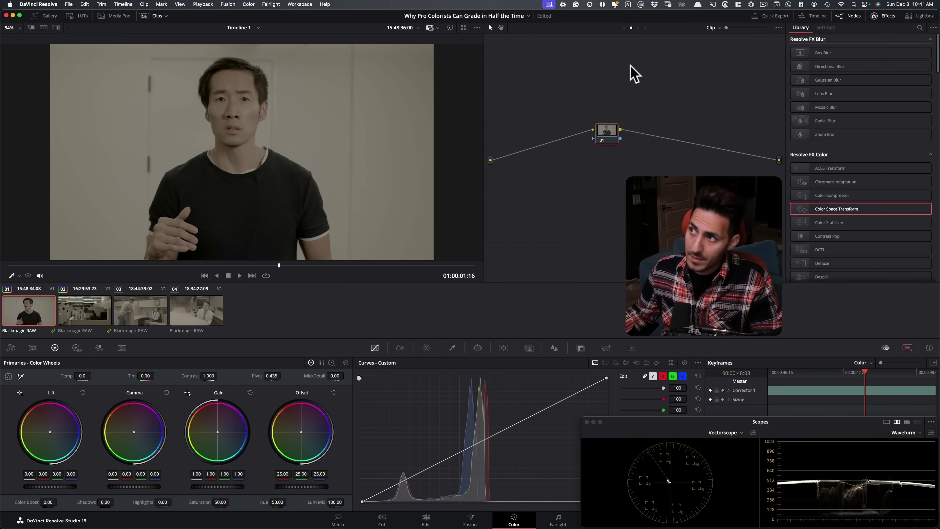
left_click(638, 27)
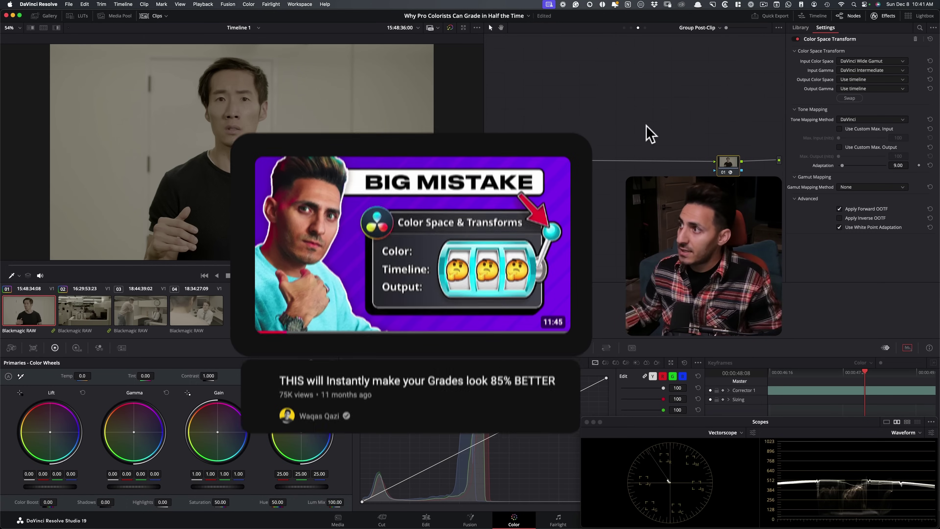
left_click(871, 79)
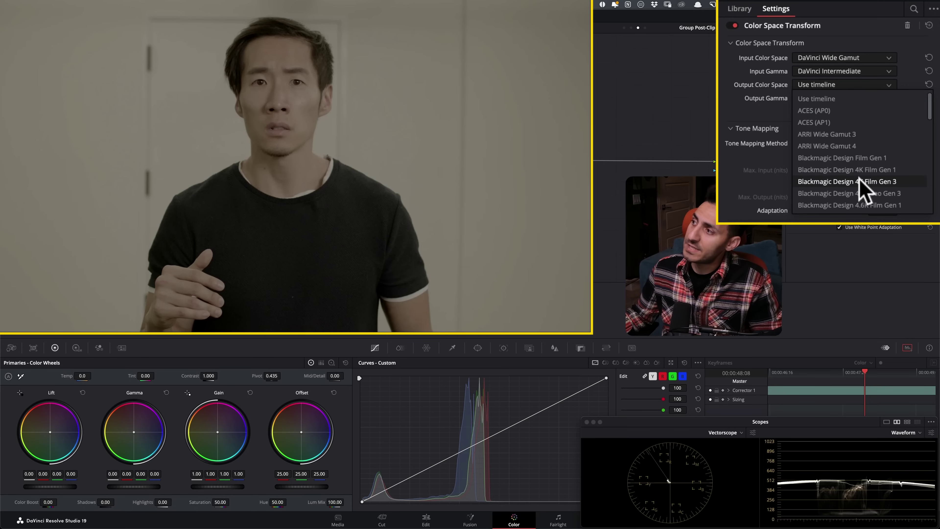
scroll(859, 195, "down", 10)
left_click(828, 207)
left_click(834, 98)
scroll(847, 155, "down", 5)
left_click(829, 194)
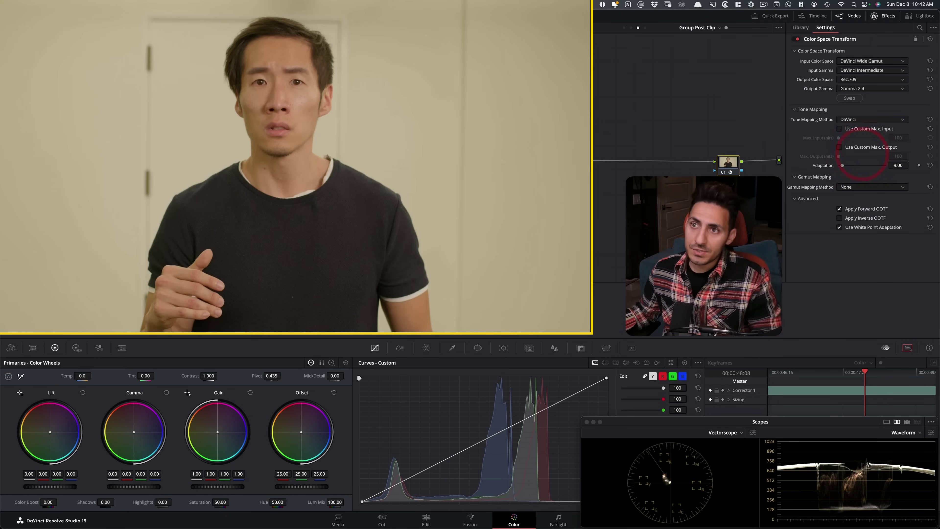
Compare clips 01 and 02 with the group transforms applied and play back the footage
left_click(233, 317)
left_click(164, 317)
left_click(94, 317)
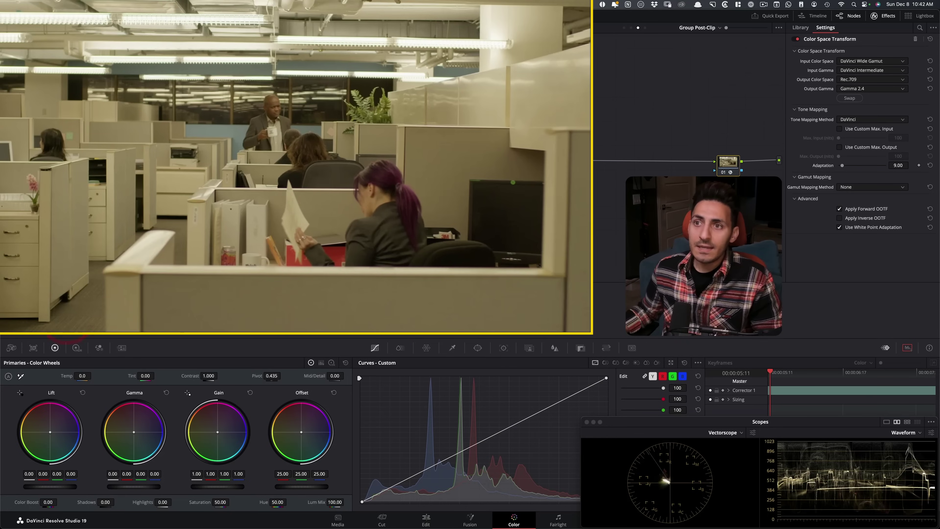
left_click(117, 316)
left_click(68, 317)
left_click(116, 317)
left_click(67, 317)
left_click(116, 317)
left_click(39, 319)
left_click(107, 318)
left_click(36, 318)
left_click(125, 319)
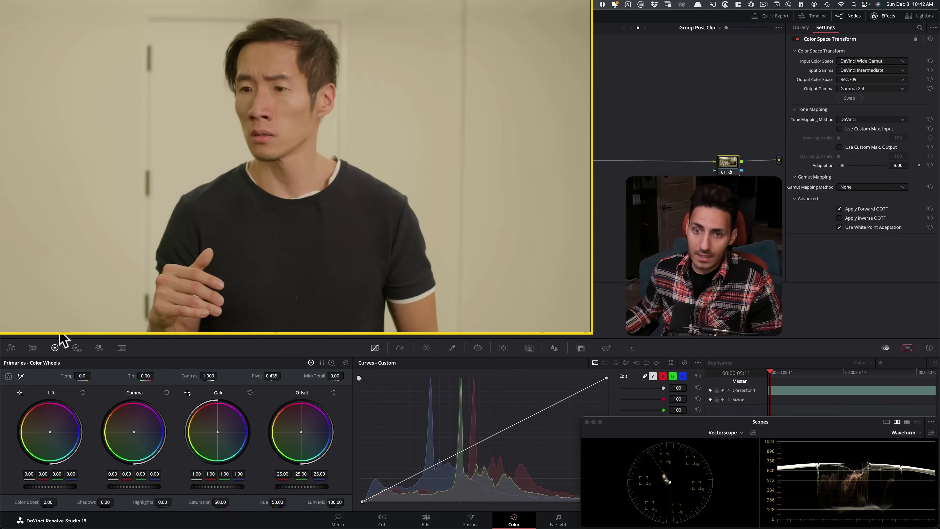
key("space")
key("space")
left_click(529, 336)
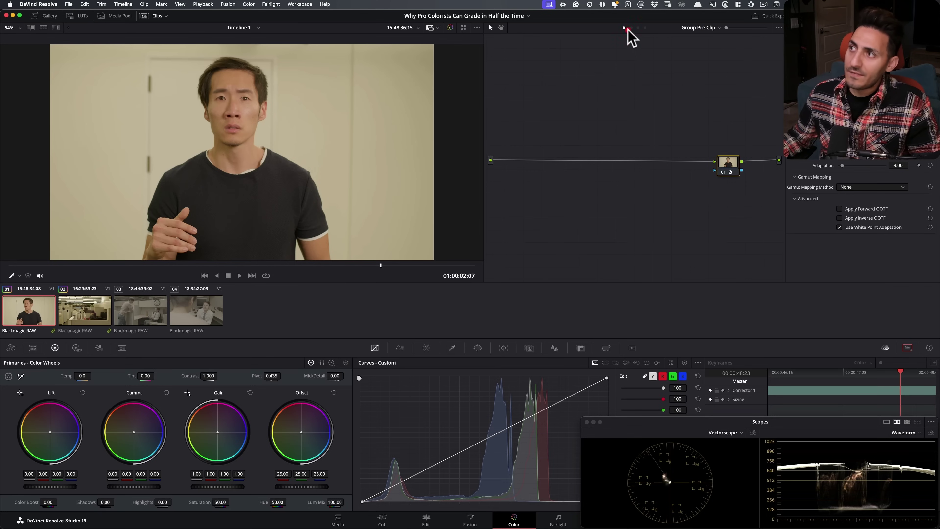
Switch to the clip-level graph, move clip 01's node closer to the source, and compare clips 01 and 02
left_click(631, 28)
left_click_drag(608, 132, 542, 168)
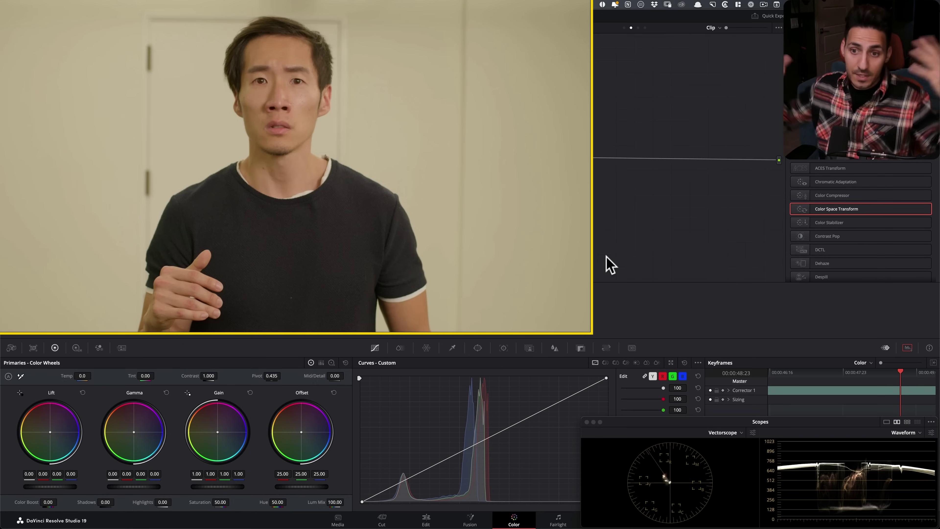
left_click(104, 326)
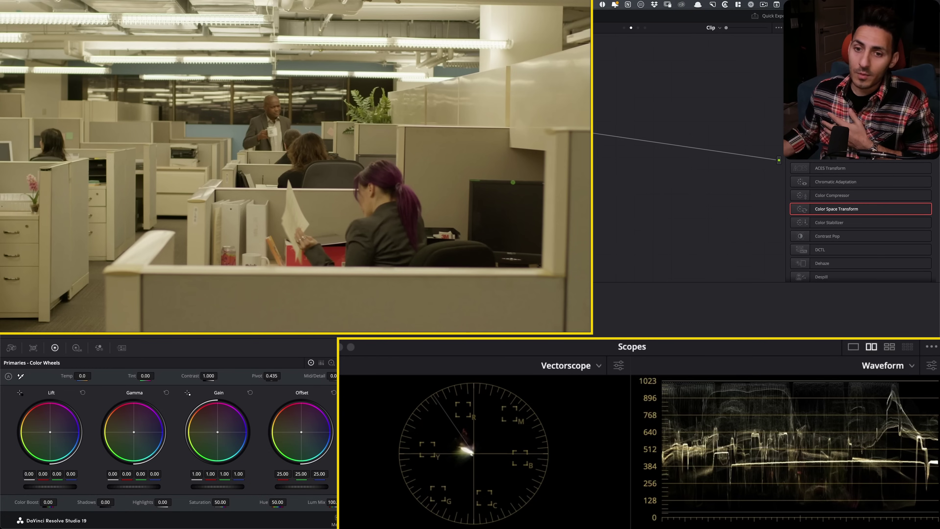
left_click(191, 321)
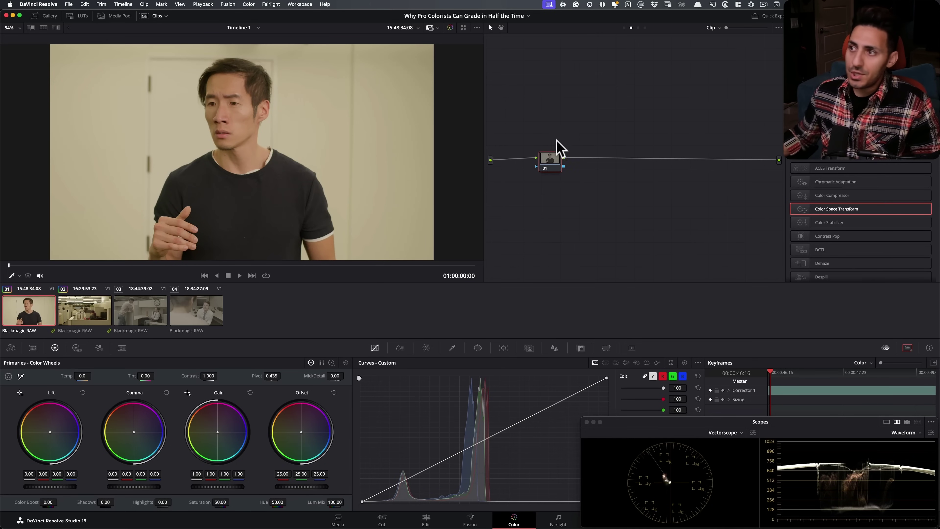
Set the gamma of clip 01's node to Linear
left_click_drag(559, 158, 567, 155)
right_click(555, 157)
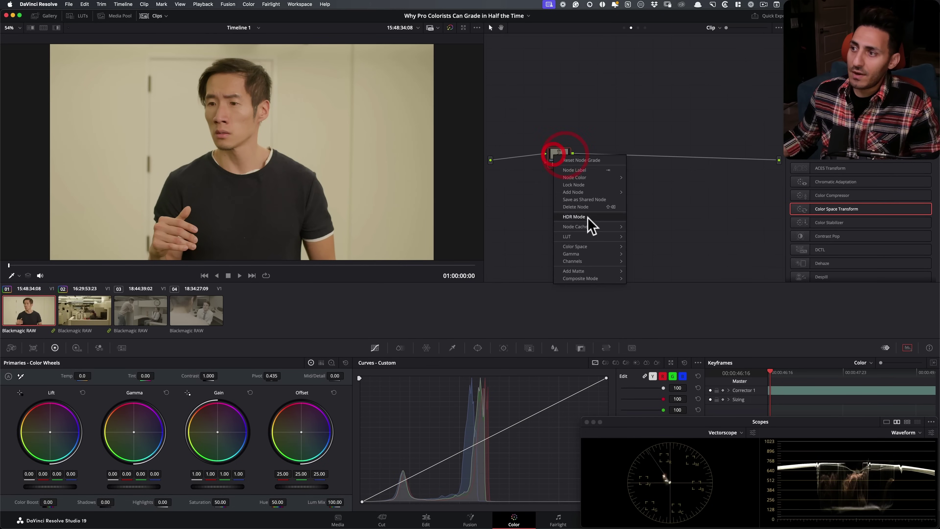
mouse_move(624, 254)
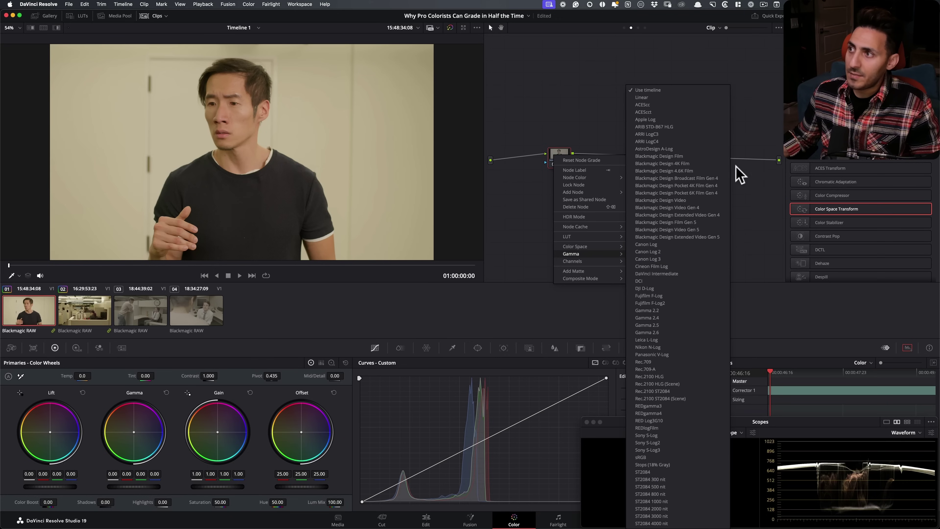
left_click(667, 97)
Set clip 01's Lum Mix to 0 and balance its Gain to red 0.94, green 1.01 and blue 1.08
left_click_drag(337, 503, 325, 503)
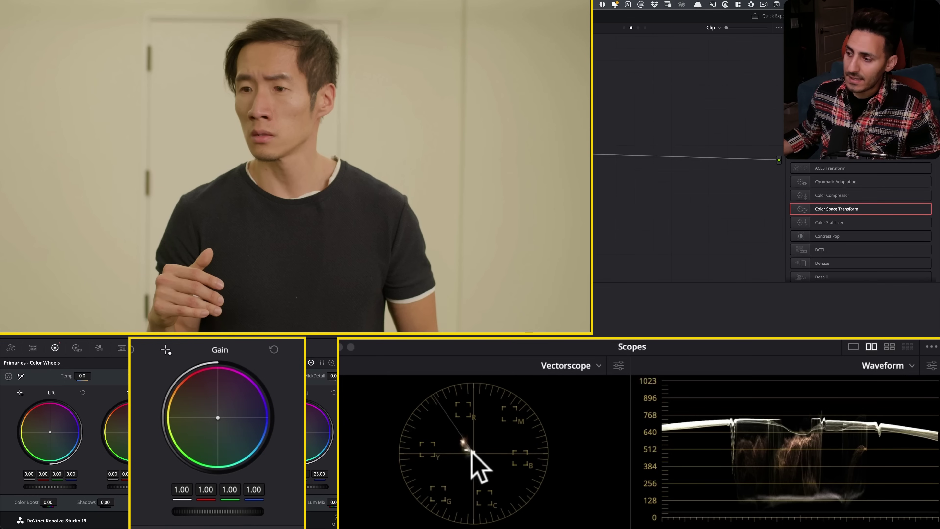
left_click_drag(216, 417, 220, 419)
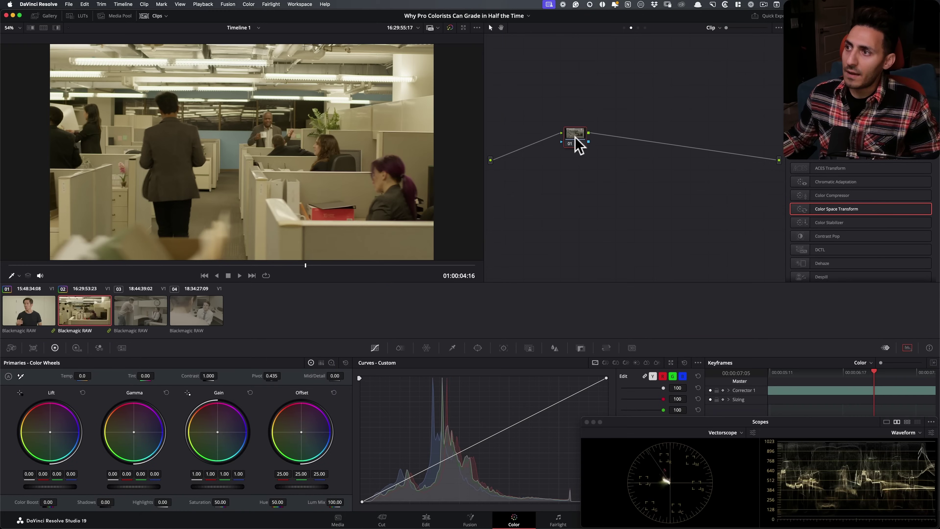
Open the node options on clip 02 and compare the balance of clips 01 and 02 in the viewer and scopes
right_click(576, 136)
left_click(538, 213)
left_click(29, 317)
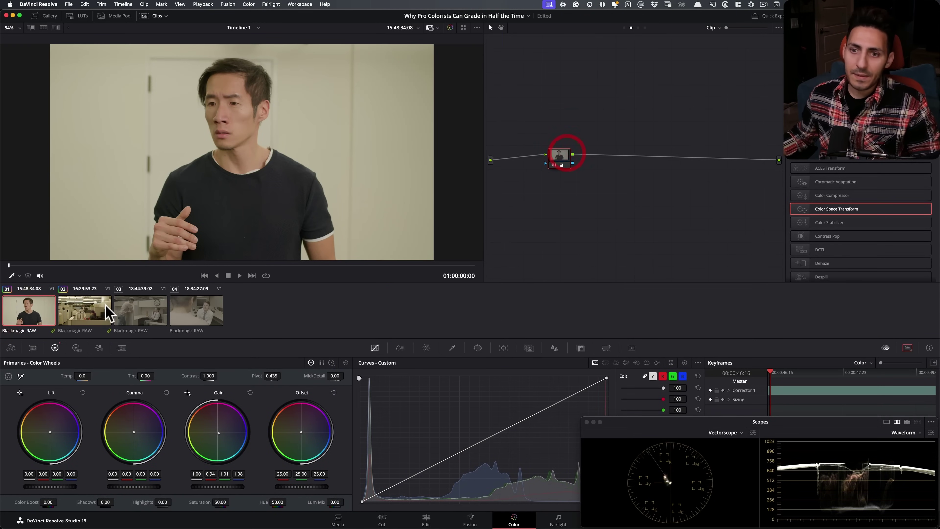
left_click(103, 310)
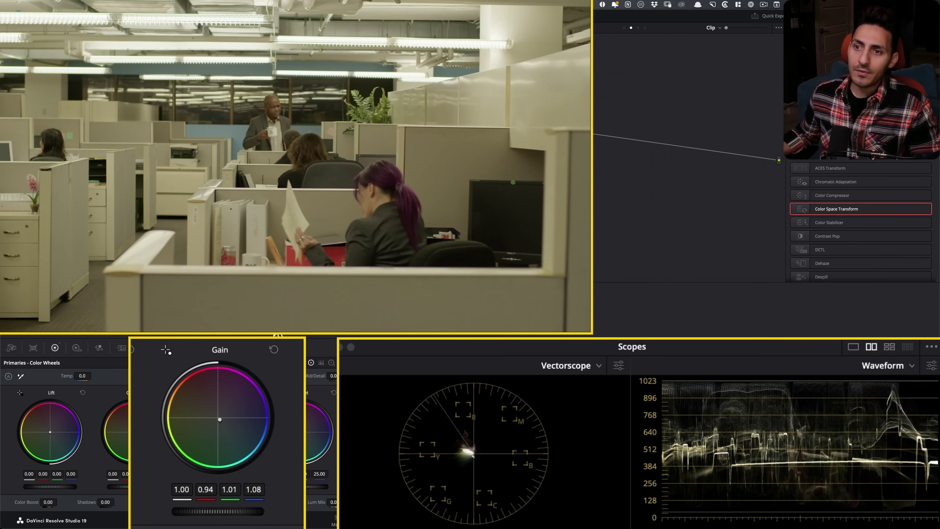
left_click(37, 310)
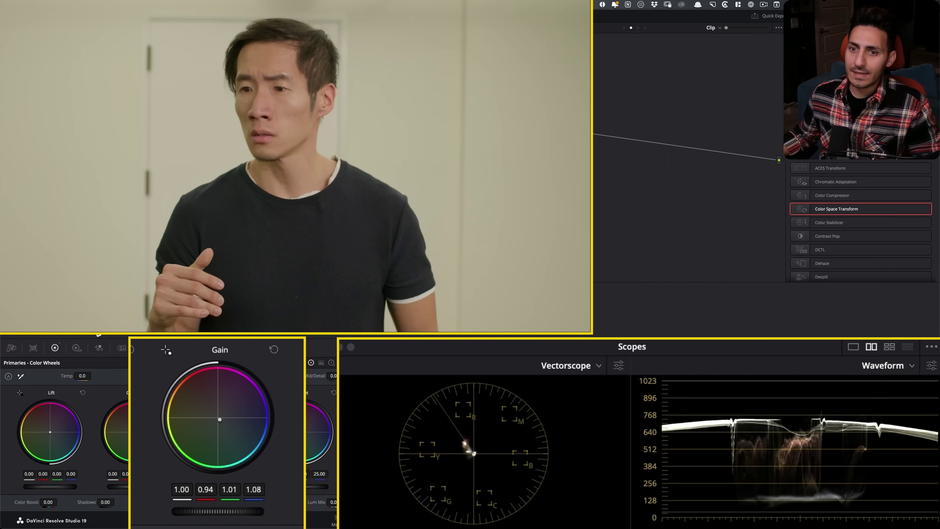
left_click(103, 310)
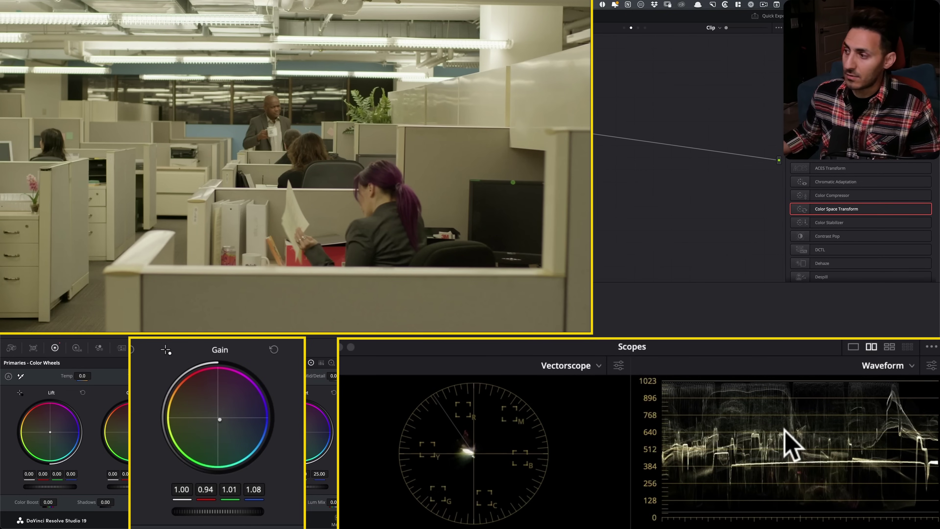
Balance clip 02's Gain to red 0.93, green 1.01 and blue 1.12, checking it against clip 01
left_click_drag(220, 419, 227, 414)
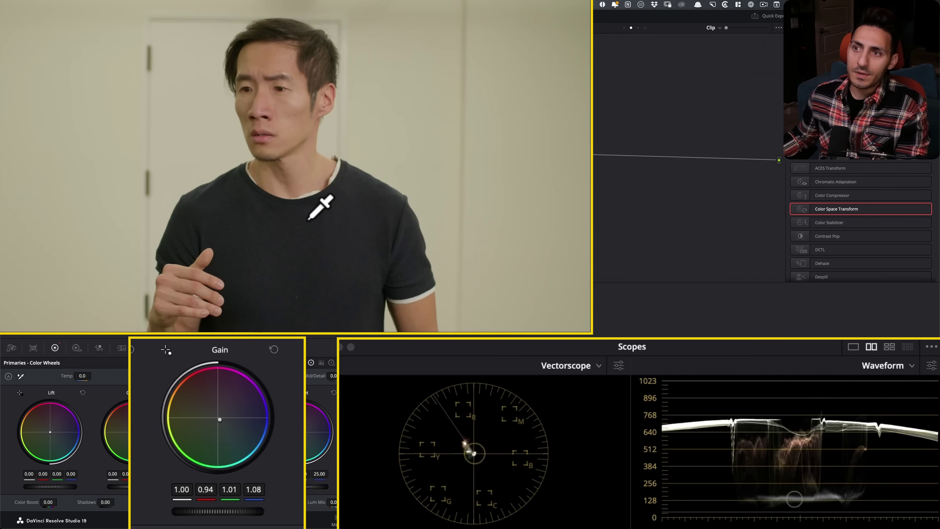
key("Down")
key("Up")
key("Down")
key("Up")
key("Down")
left_click_drag(222, 418, 221, 420)
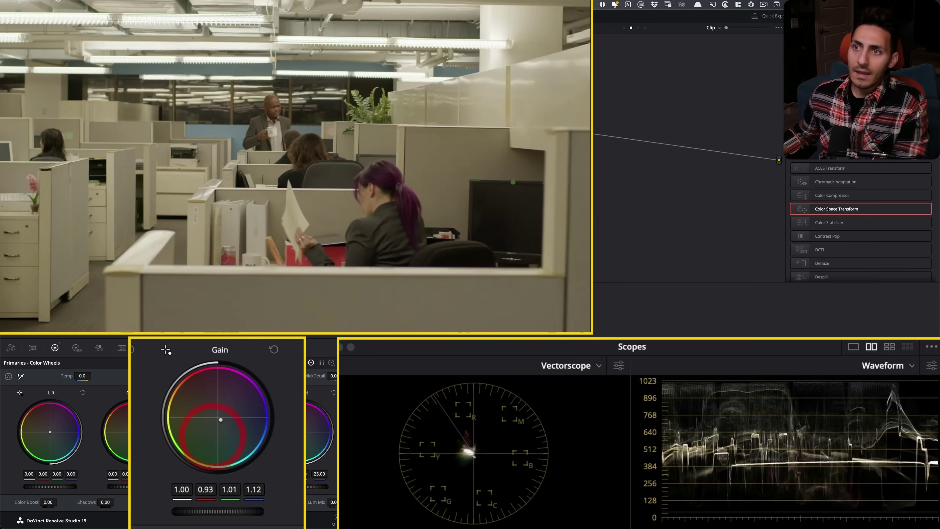
Compare the color balance and brightness of clips 01 and 02 in the viewer and scopes
key("Up")
key("Down")
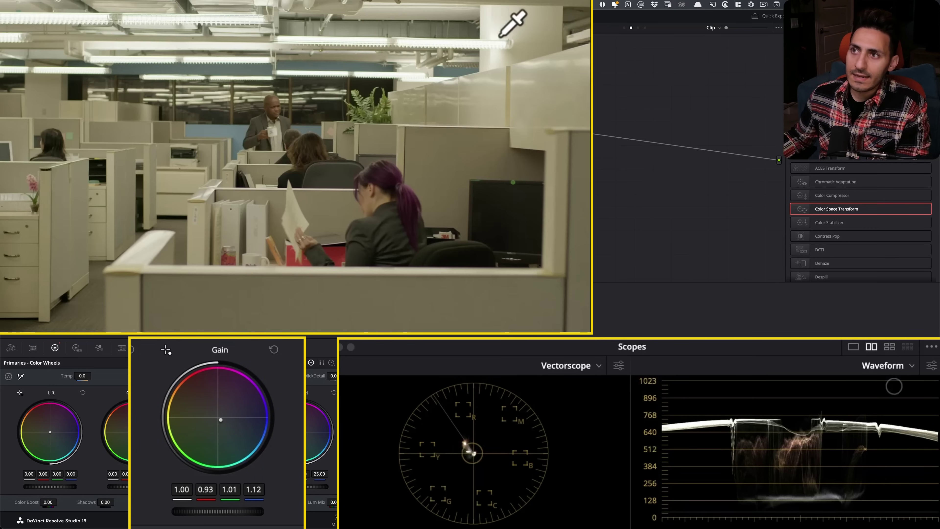
key("Up")
key("Down")
key("Up")
key("Down")
key("Up")
key("Down")
key("Up")
key("Down")
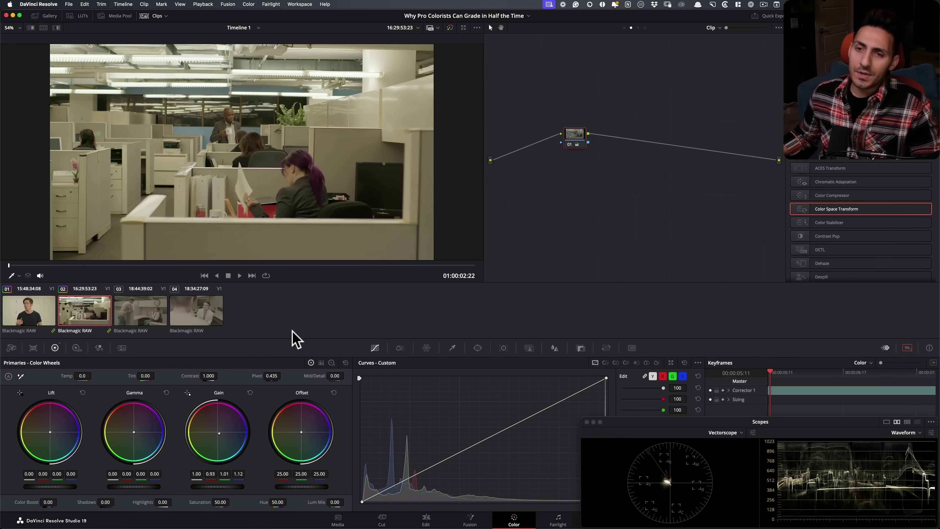
key("Up")
key("Down")
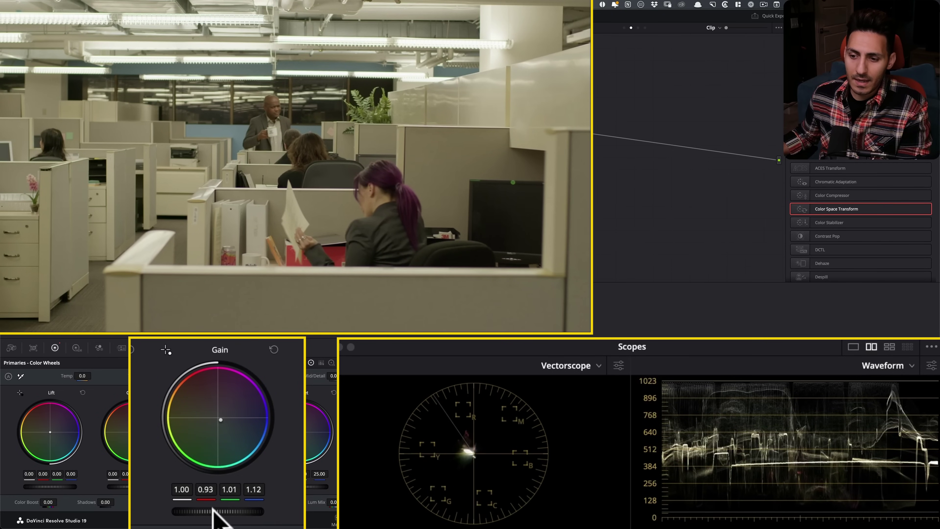
Raise clip 02's overall Gain to 1.22 and compare its exposure with clip 01
left_click_drag(213, 513, 252, 512)
key("Up")
key("Down")
key("Up")
key("Down")
key("Up")
key("Down")
key("Up")
key("Down")
key("Up")
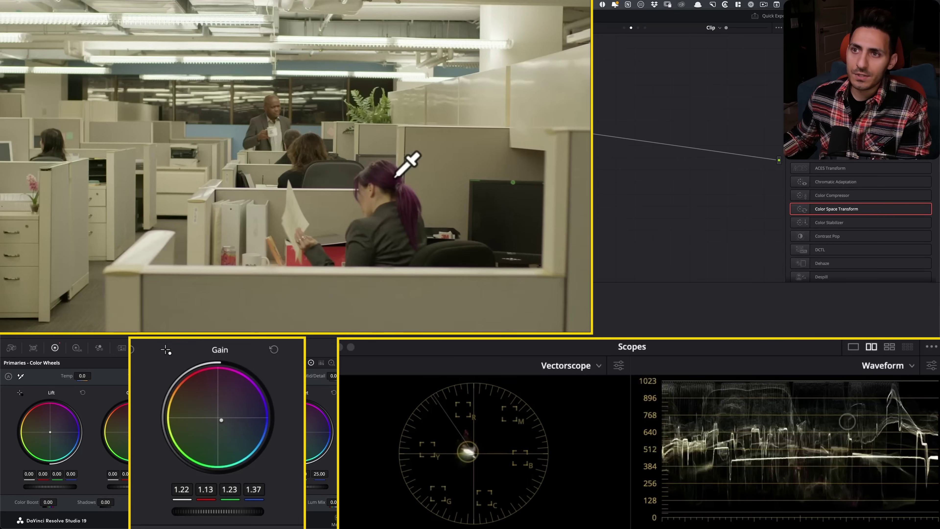
key("Down")
key("Up")
key("Down")
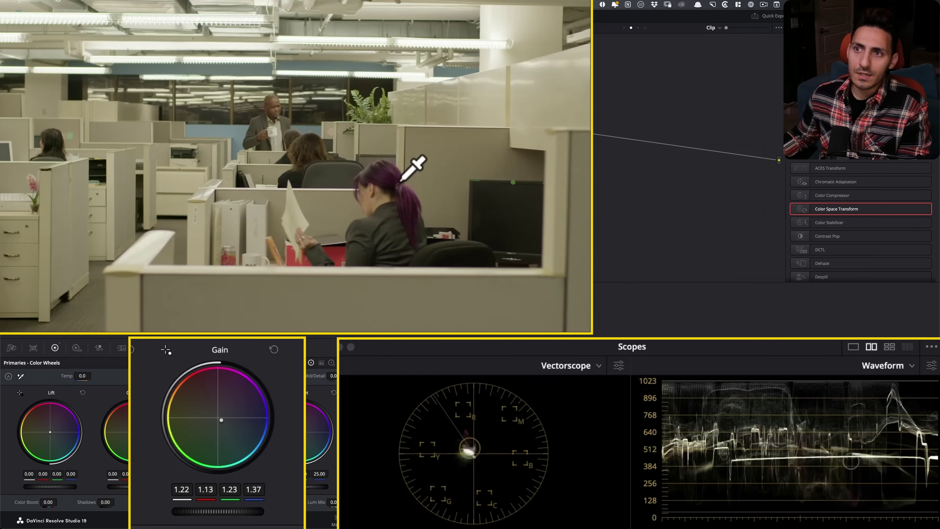
key("Up")
key("Down")
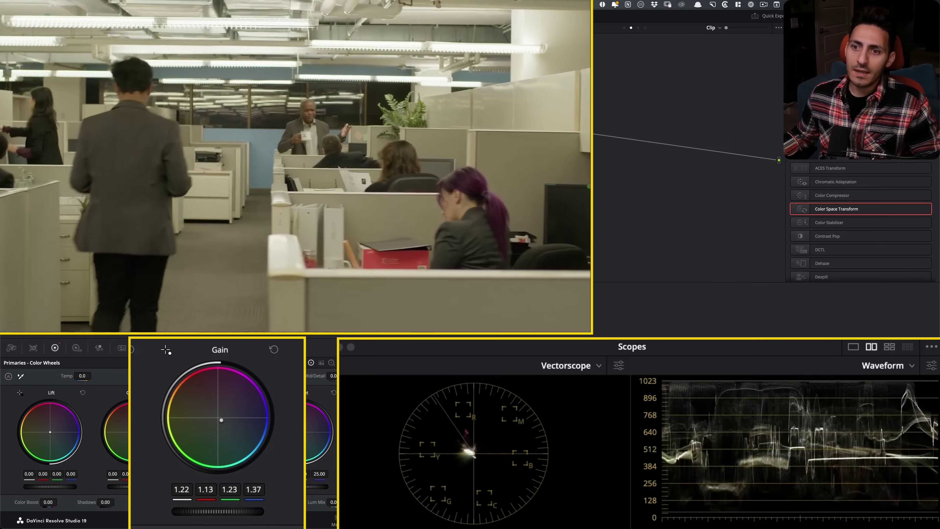
key("Up")
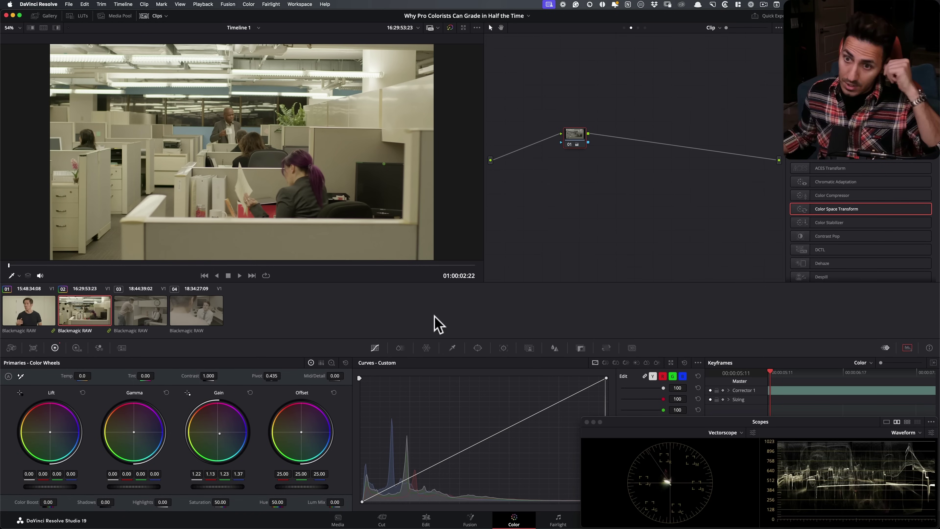
In the Group Post-Clip graph, add a serial node before the color space transform node
left_click(637, 29)
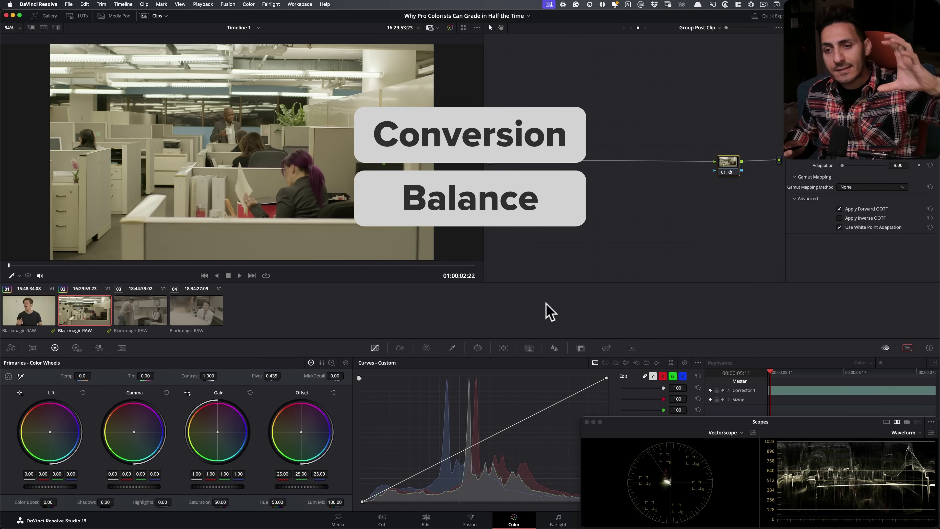
key("shift+s")
left_click_drag(721, 190, 670, 166)
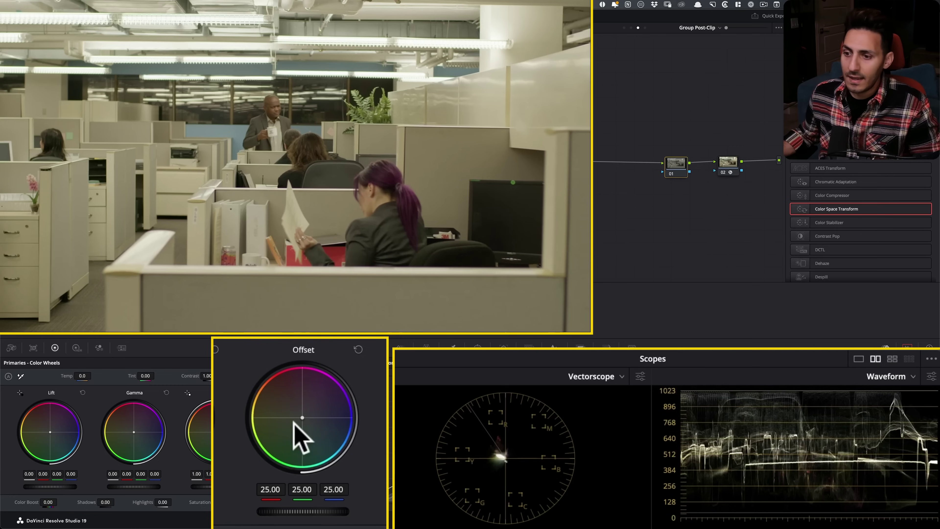
Warm the new post-clip node's Offset to red 27.17, green 23.91 and blue 18.99, and check it with the node enabled
left_click_drag(295, 434, 295, 431)
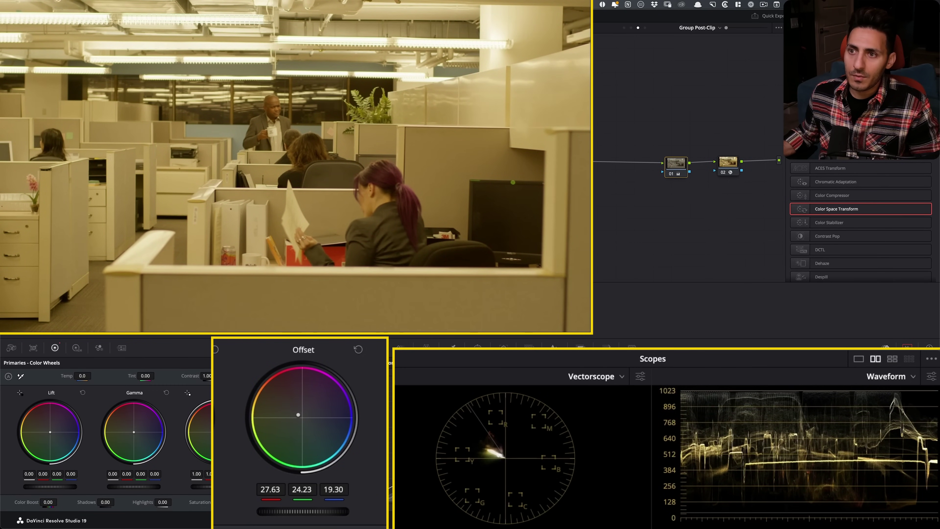
left_click_drag(298, 414, 304, 402)
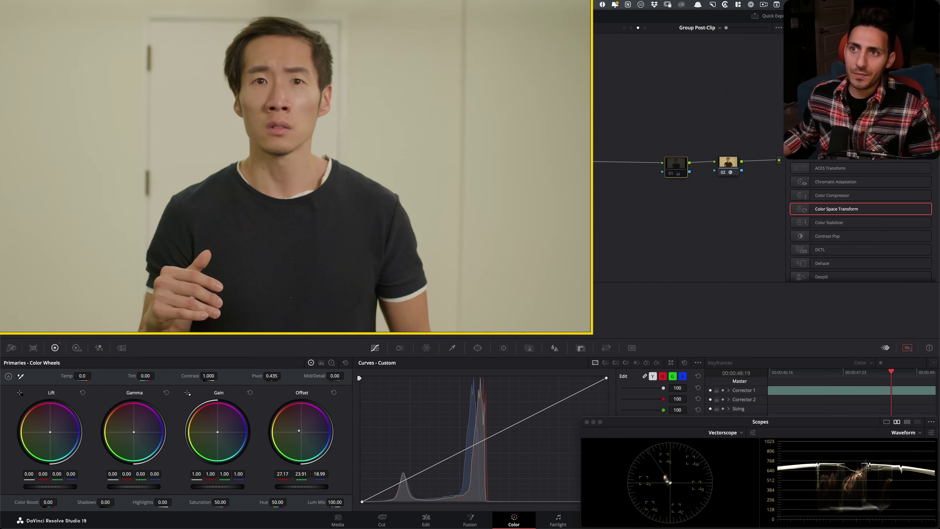
key("super+d")
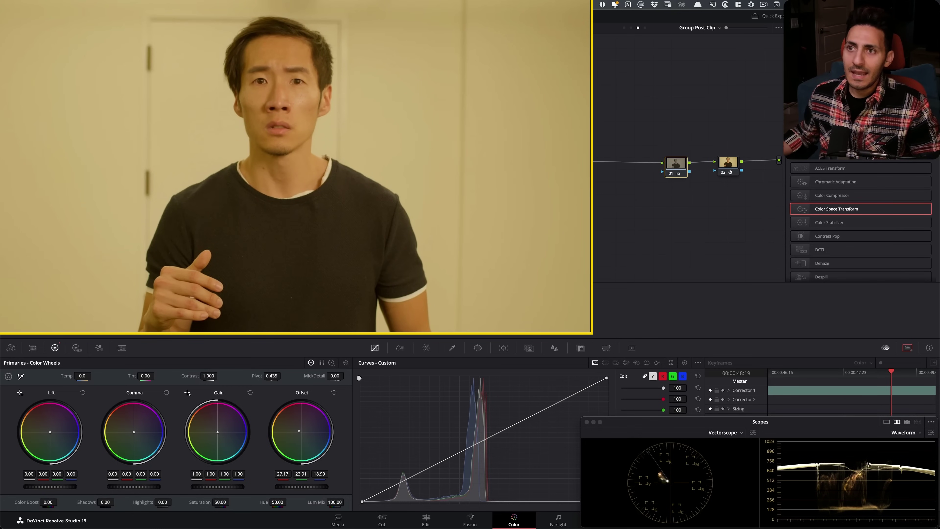
Examine the man's face and hair up close in clip 01 with the warm node disabled and enabled
scroll(436, 231, "up", 4)
left_click_drag(436, 261, 434, 265)
scroll(459, 224, "up", 3)
left_click_drag(380, 222, 405, 328)
left_click_drag(425, 220, 323, 283)
scroll(311, 267, "up", 3)
left_click_drag(304, 249, 256, 284)
key("super+d")
key("super+d")
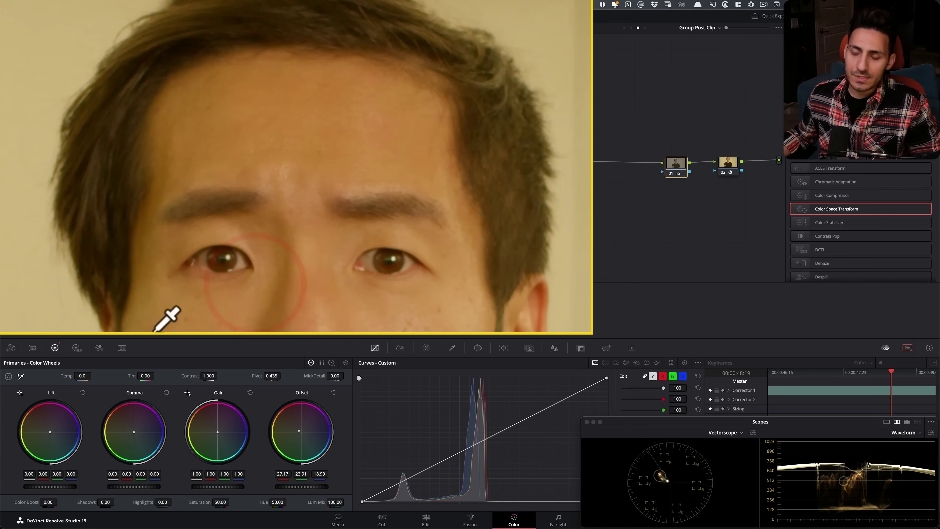
Set the Log Shadow wheel to red -0.08 and blue 0.16 on the post-clip look node
left_click(331, 363)
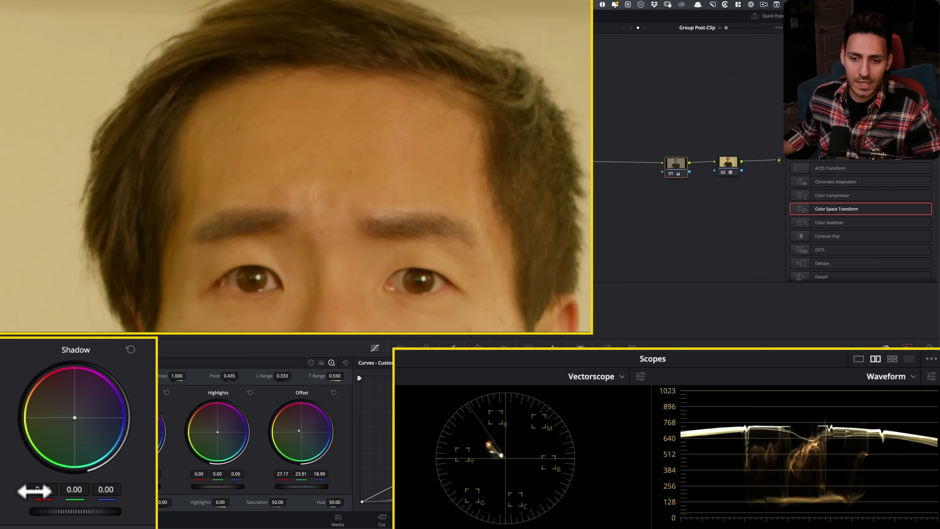
left_click_drag(40, 491, 33, 491)
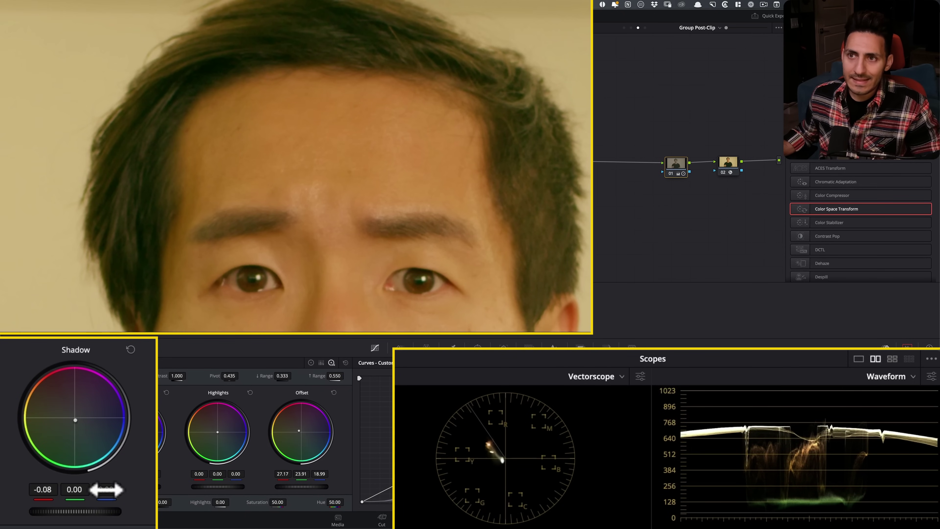
left_click_drag(106, 489, 115, 489)
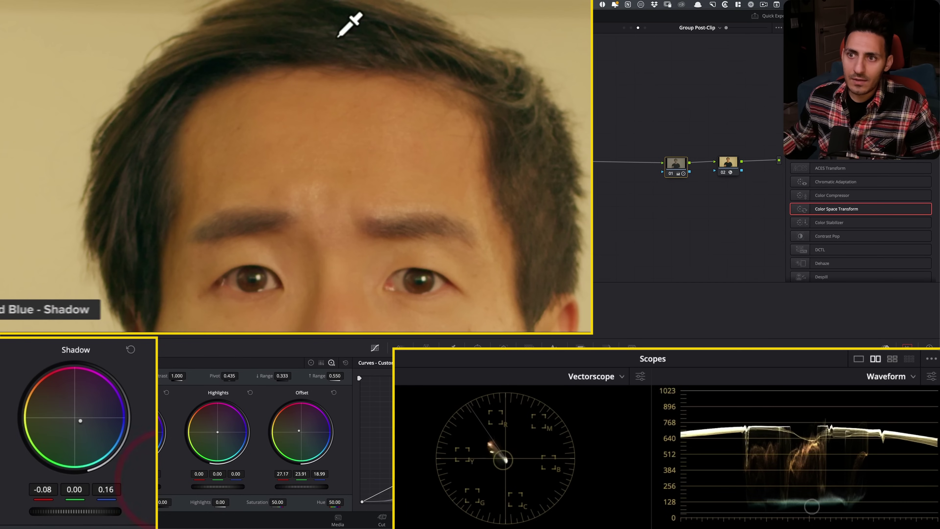
Examine the hair, face and shirt in clip 01 with the look node disabled and enabled
left_click_drag(589, 237, 548, 139)
left_click_drag(324, 208, 323, 253)
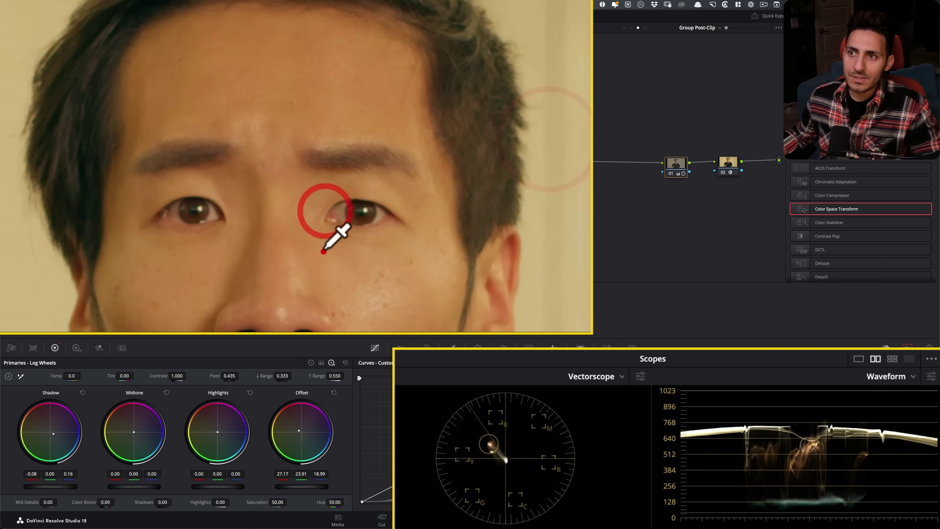
key("shift+z")
key("super+d")
key("super+d")
scroll(542, 316, "up", 4)
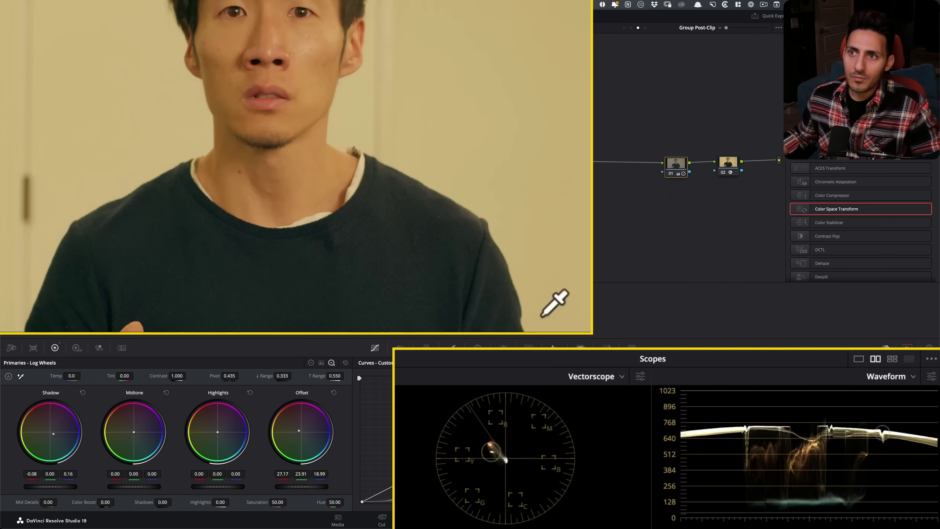
key("super+d")
key("super+d")
key("super+d")
key("super+d")
key("shift+z")
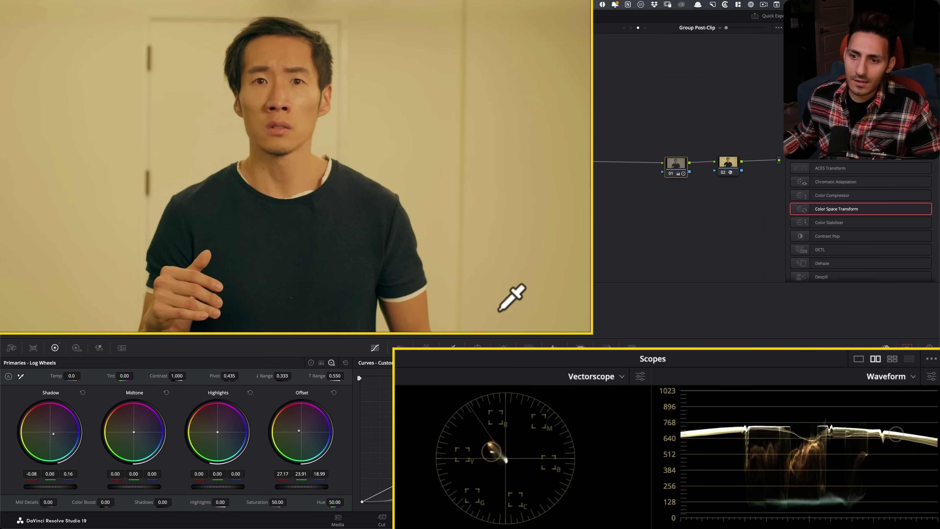
Compare clips 01 and 02 with the Shadow wheel adjustment reset and restored
left_click(82, 393)
key("ctrl+z")
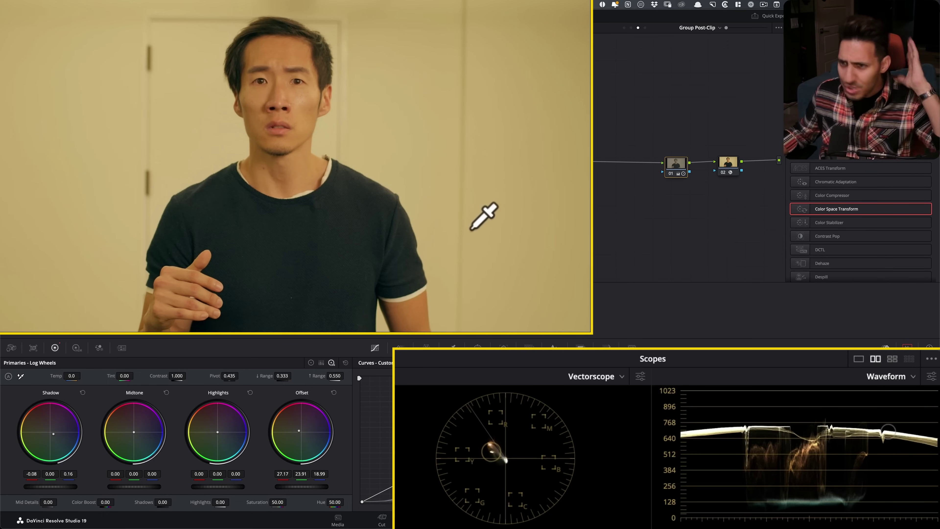
left_click(259, 309)
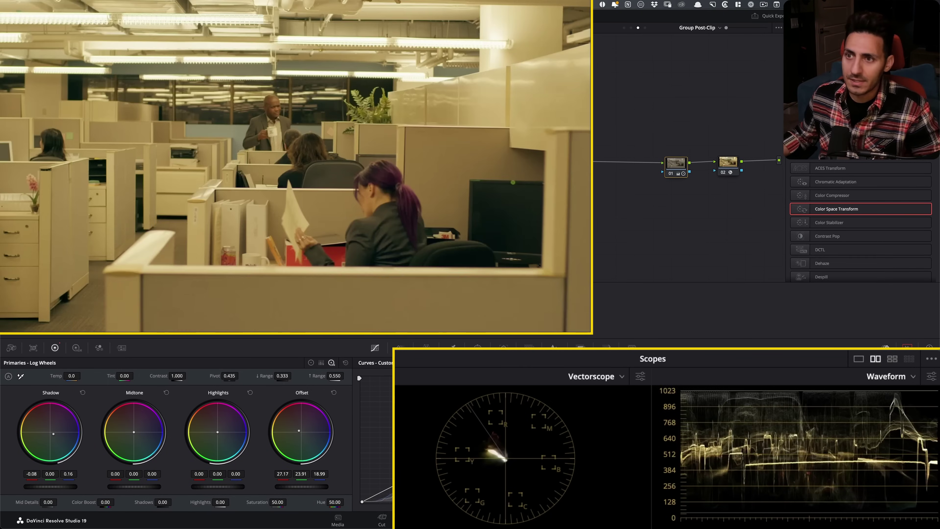
left_click_drag(325, 332, 321, 310)
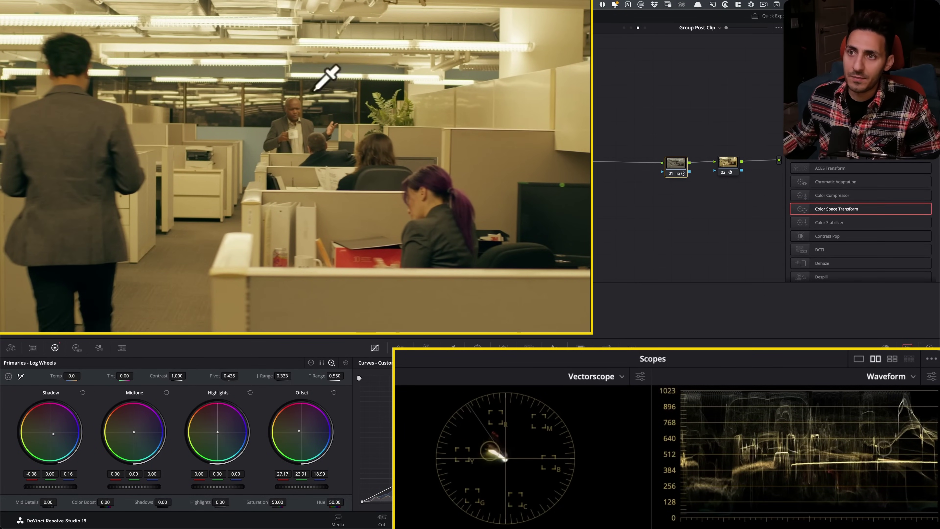
left_click(83, 392)
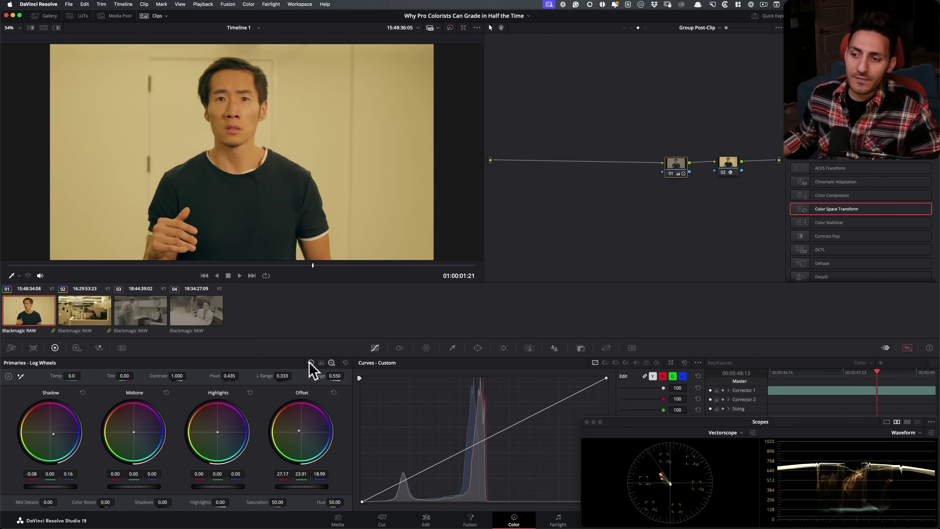
Set ColorSlice's Yellow saturation to 0.83 and compare clip 01 with the look node disabled and enabled
left_click(311, 362)
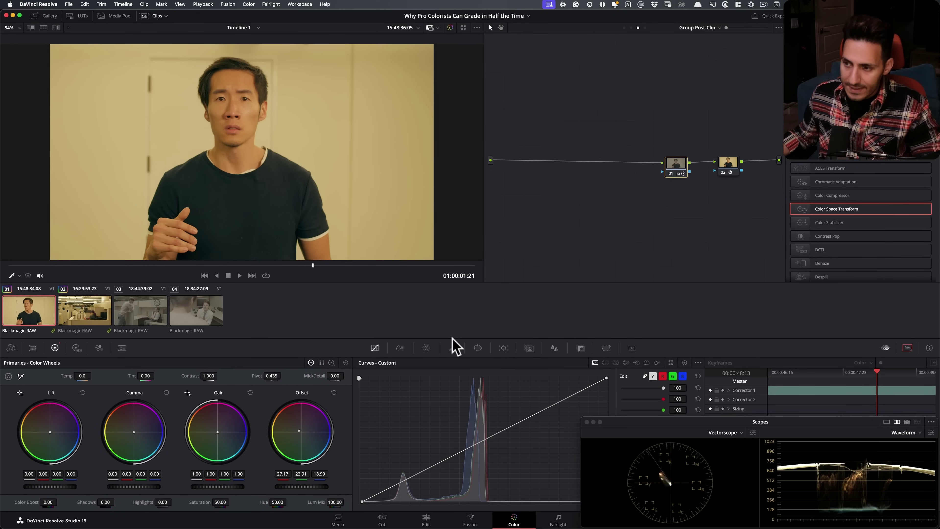
left_click(405, 351)
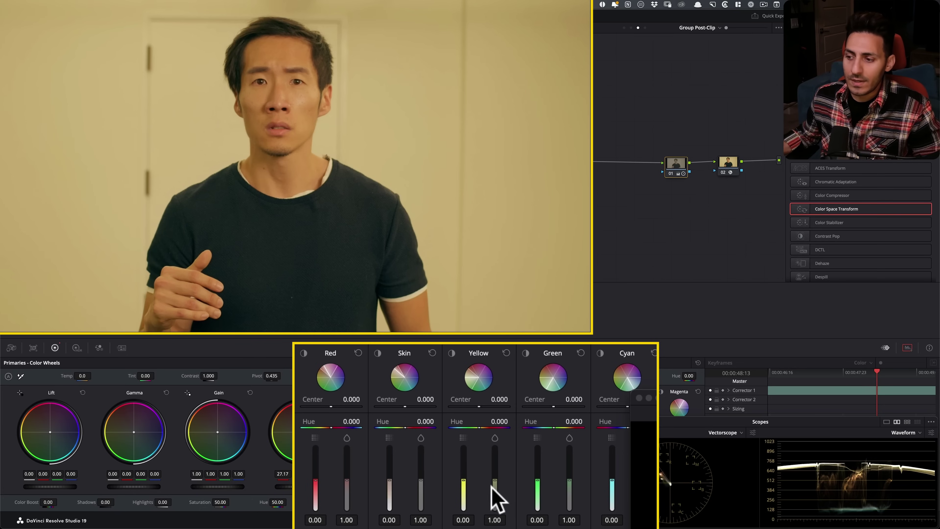
mouse_move(494, 480)
left_mouse_down()
mouse_move(495, 447)
mouse_move(495, 485)
left_mouse_up()
key("super+d")
key("super+d")
key("super+d")
key("super+d")
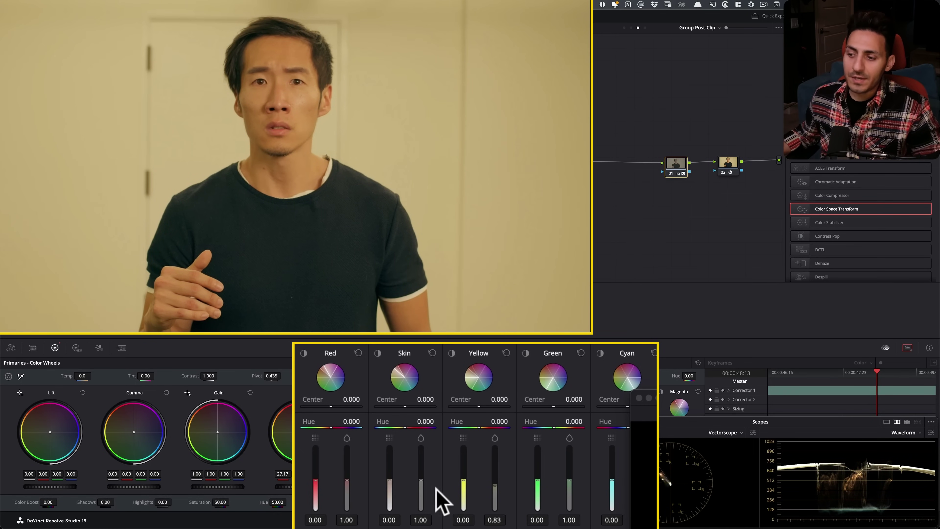
Set ColorSlice's Skin saturation to 0.91 and compare clip 01 with all grades bypassed
left_click_drag(421, 483, 421, 482)
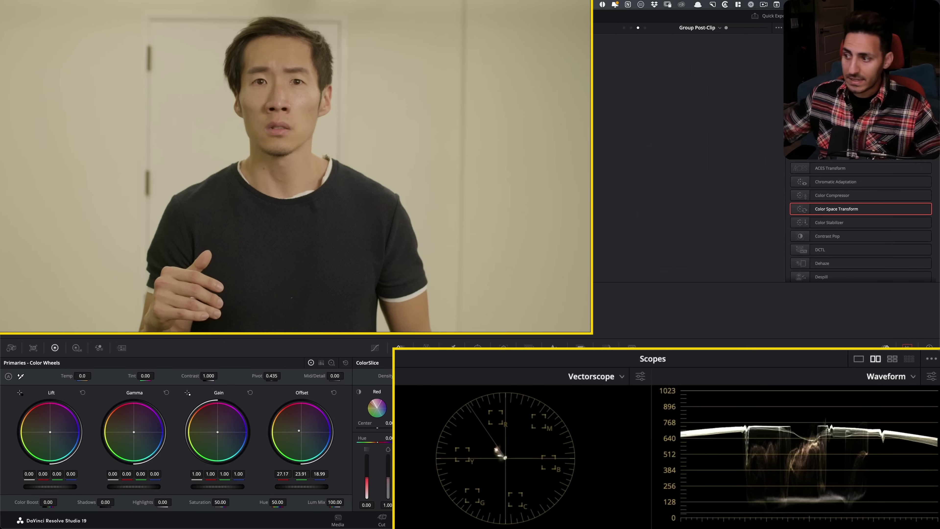
key("shift+d")
key("shift+d")
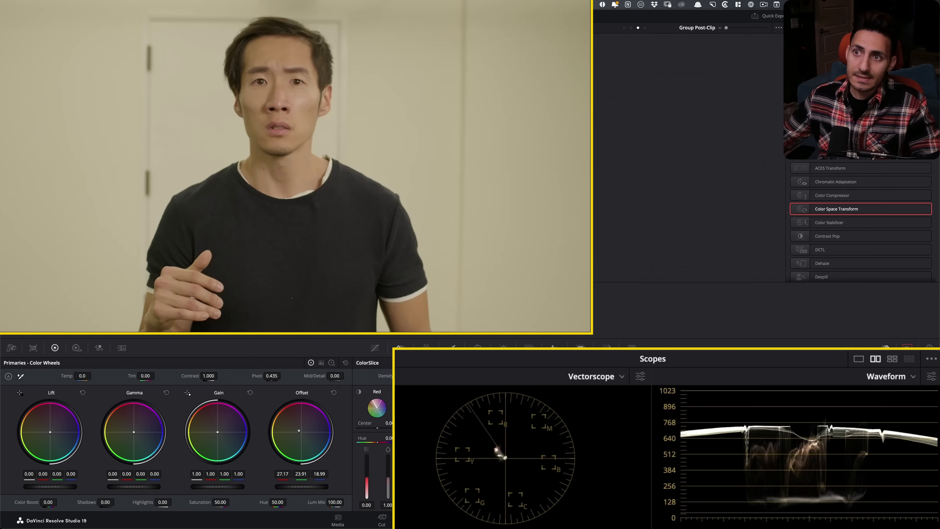
key("shift+super+z")
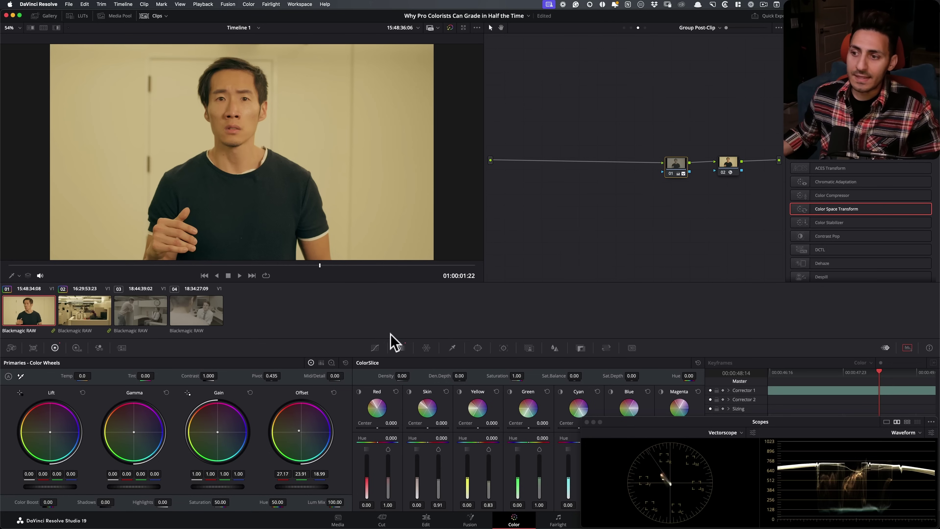
Try lifting the shadows in post-clip node 01 with a custom curve anchored on the man's skin tone
left_click(374, 347)
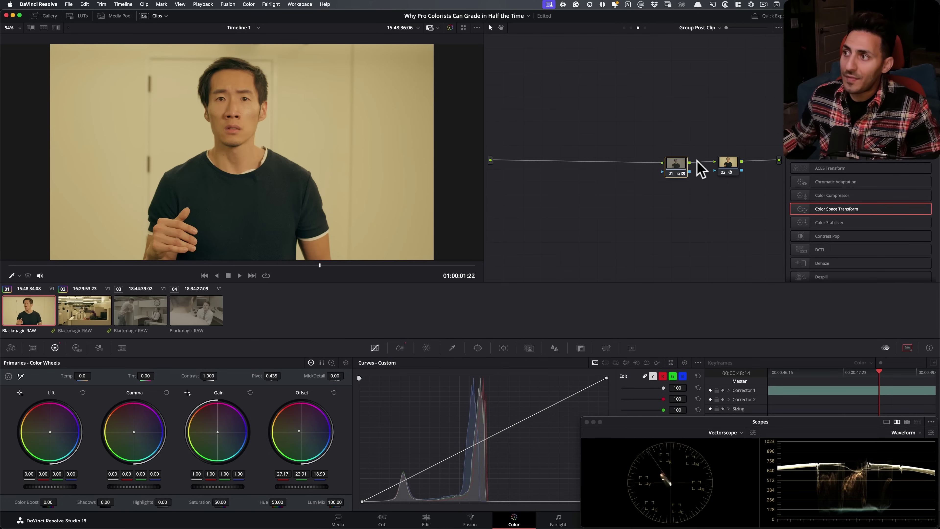
left_click(676, 163)
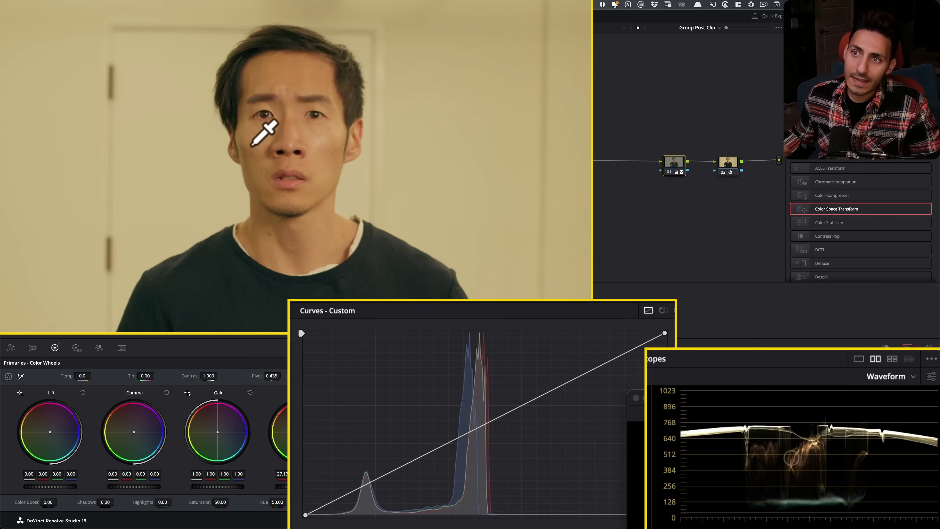
left_click(219, 138)
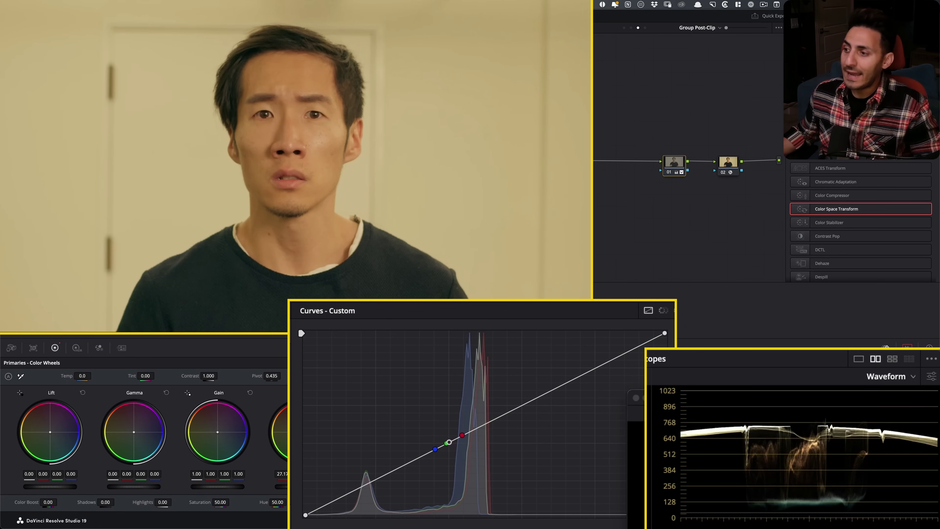
key("shift+z")
scroll(372, 282, "up", 2)
left_click(359, 223)
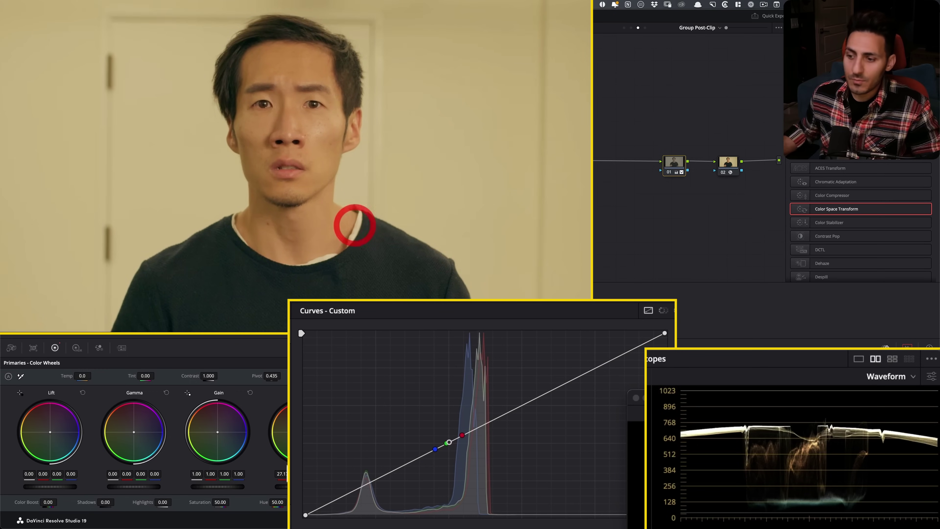
mouse_move(305, 515)
left_mouse_down()
mouse_move(300, 503)
mouse_move(378, 481)
left_mouse_up()
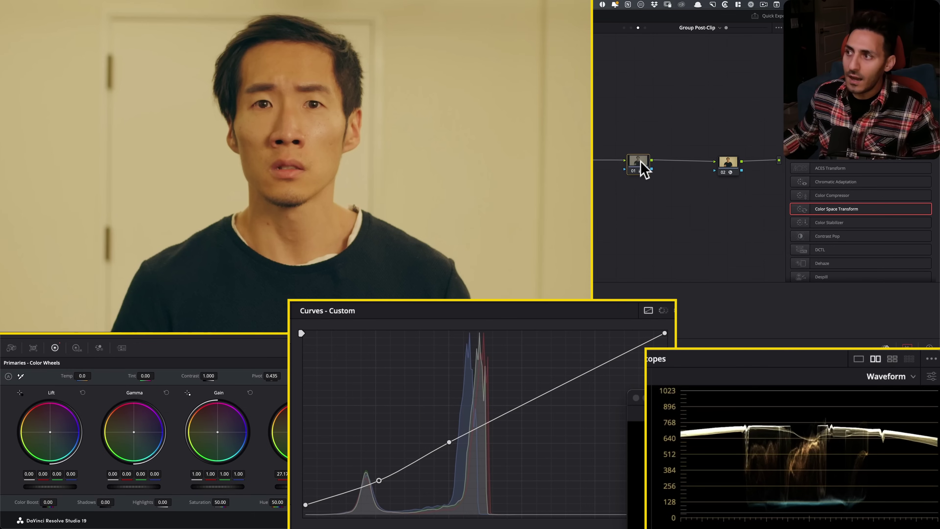
left_click(637, 161)
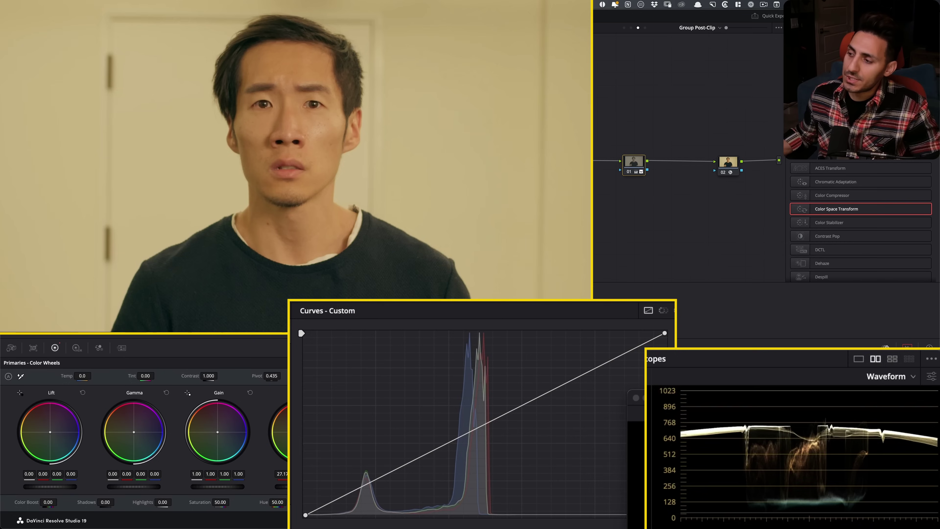
Add a serial node after node 01 and shape its custom curve with a skin-tone anchor, raised black end and slightly lowered shadow point
key("alt+s")
left_click(681, 163)
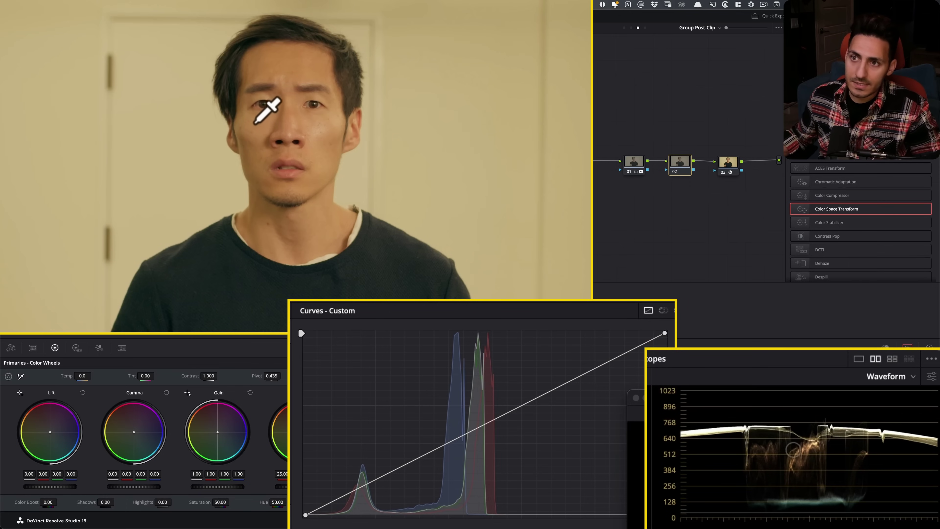
left_click(208, 133)
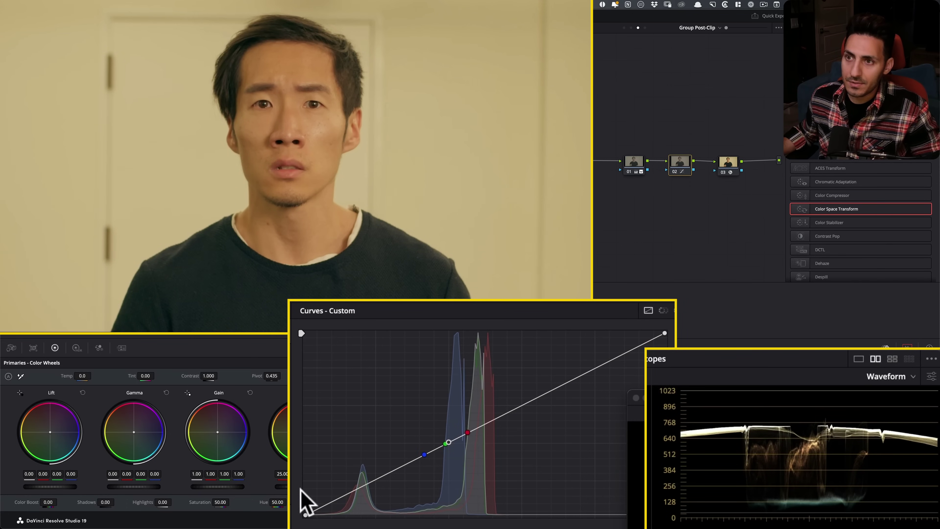
left_click_drag(305, 515, 305, 505)
left_click_drag(368, 478, 393, 473)
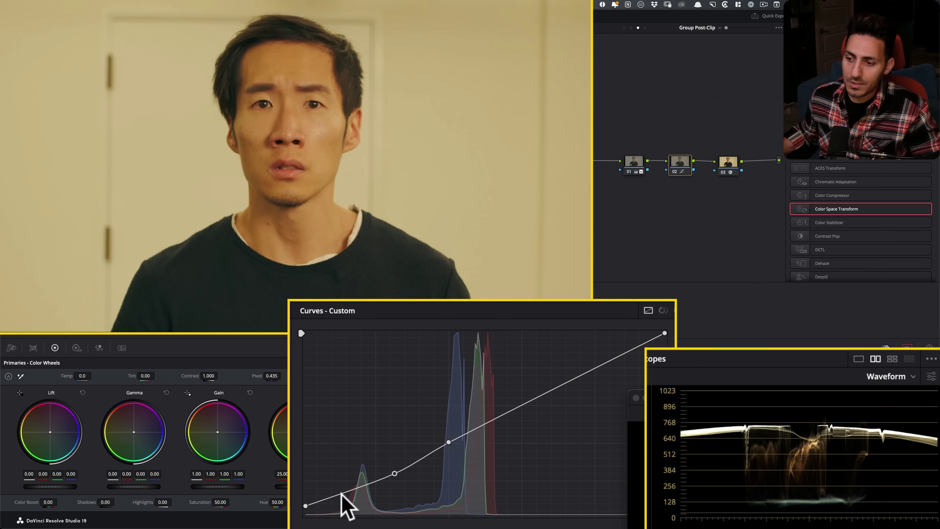
left_click_drag(304, 505, 305, 504)
left_click_drag(394, 473, 372, 484)
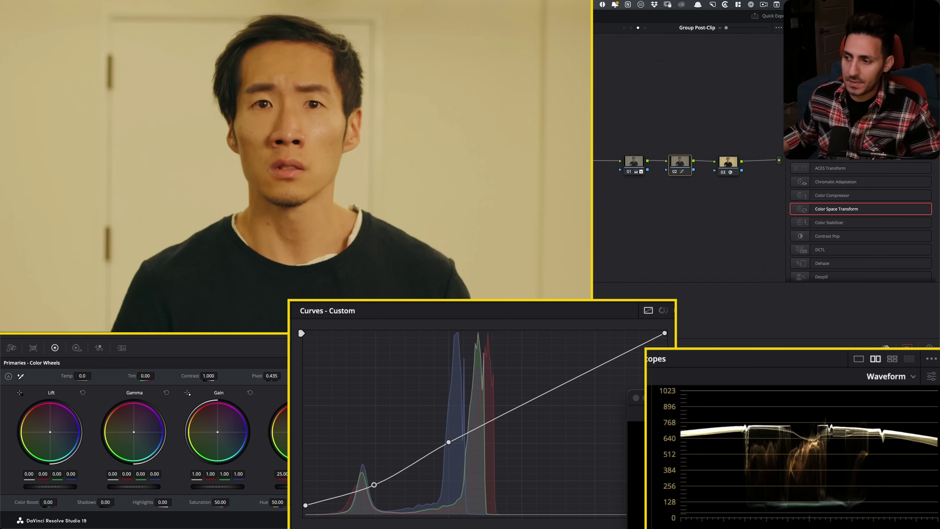
Raise the curve's highlights, nudge its shadow point up and compare clip 01 with node 02 disabled and enabled
left_click_drag(624, 349, 597, 358)
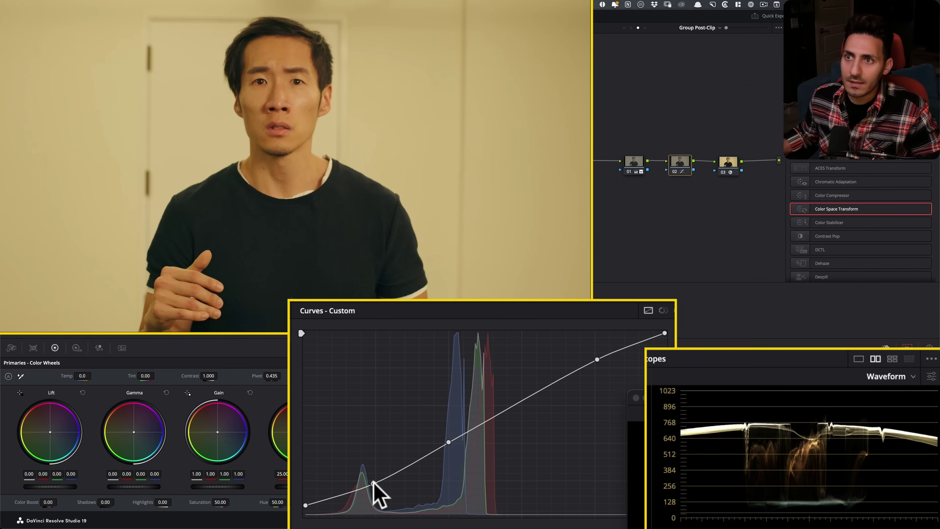
left_click_drag(373, 483, 371, 480)
key("super+d")
key("super+d")
key("super+d")
key("super+d")
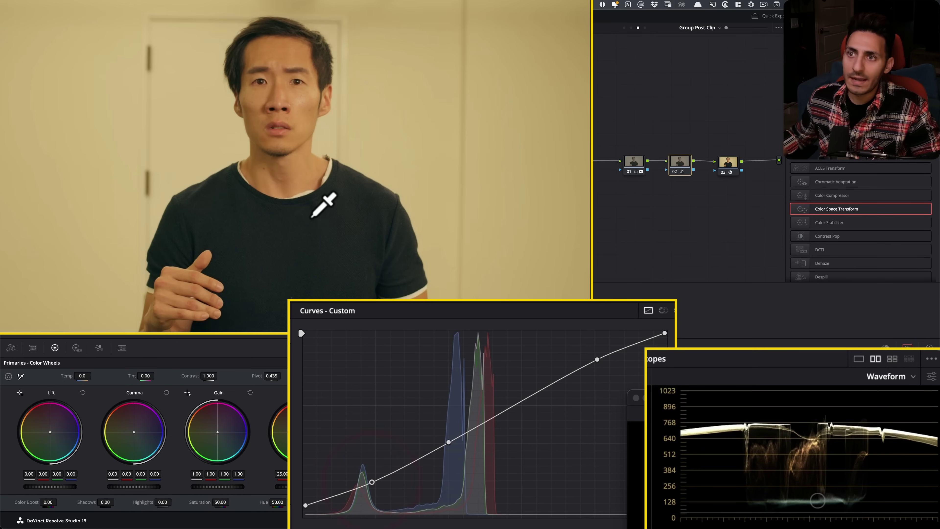
Lower the curve's shadow point slightly and compare clip 01 with and without node 02
left_click_drag(372, 482, 370, 483)
key("super+d")
key("super+d")
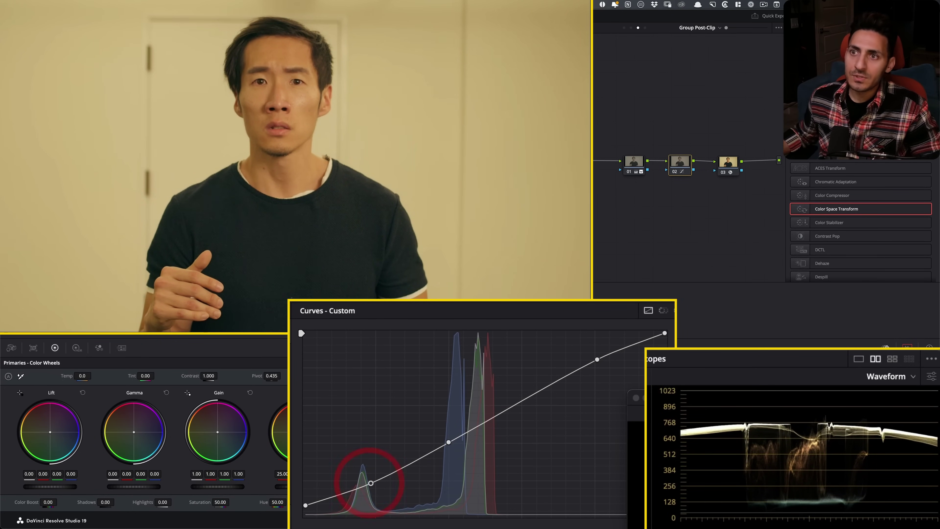
key("super+d")
key("super+d")
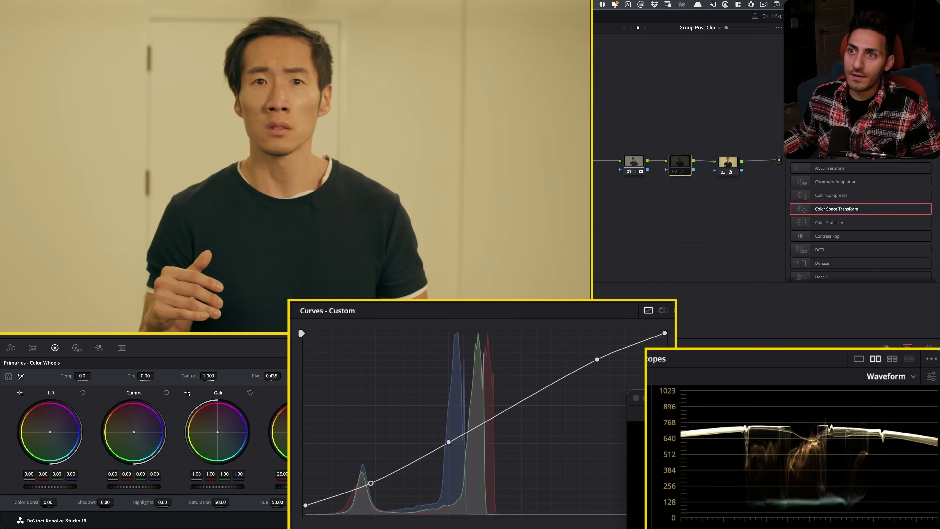
Compare clip 02 with post-clip nodes 01 and 02 both disabled and enabled
key("Down")
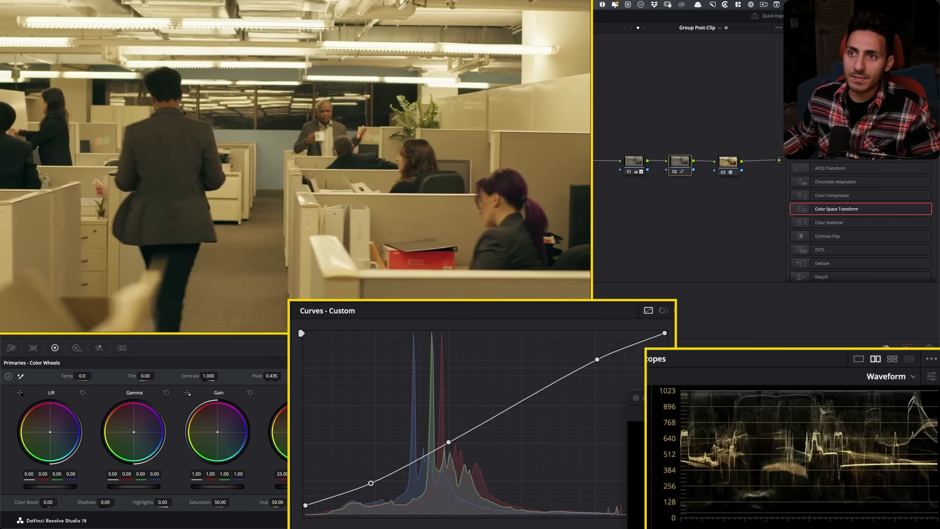
left_click_drag(616, 142, 688, 194)
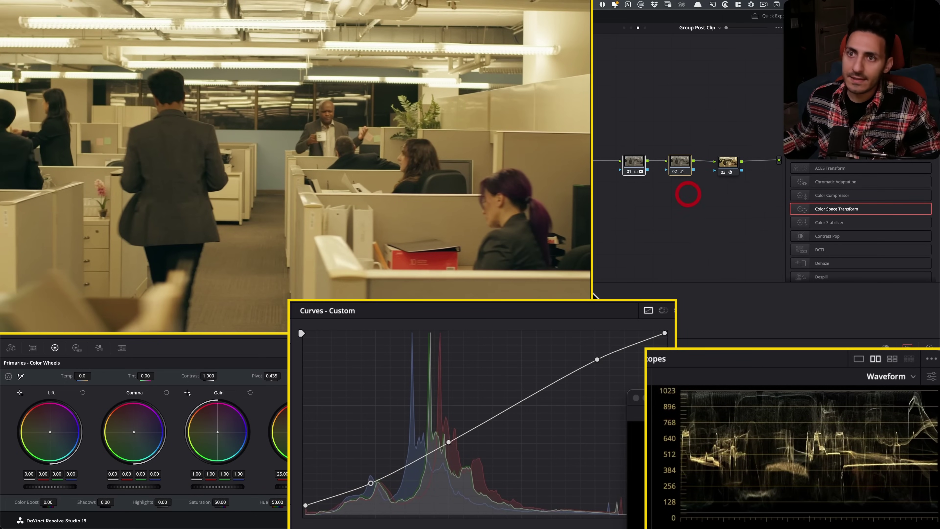
key("super+d")
key("super+d")
key("super+d")
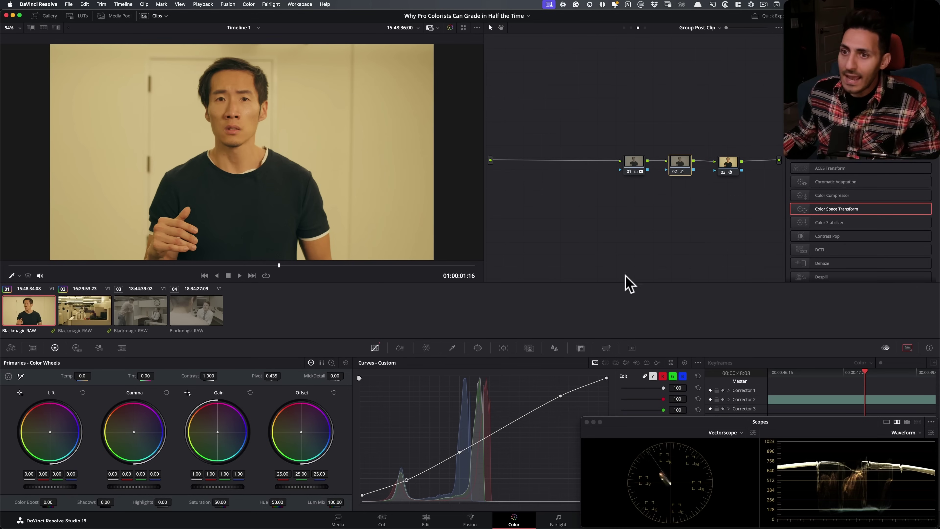
Review the clip-level balance nodes of clips 01 and 02, and scrub through ungraded clip 03
left_click(631, 28)
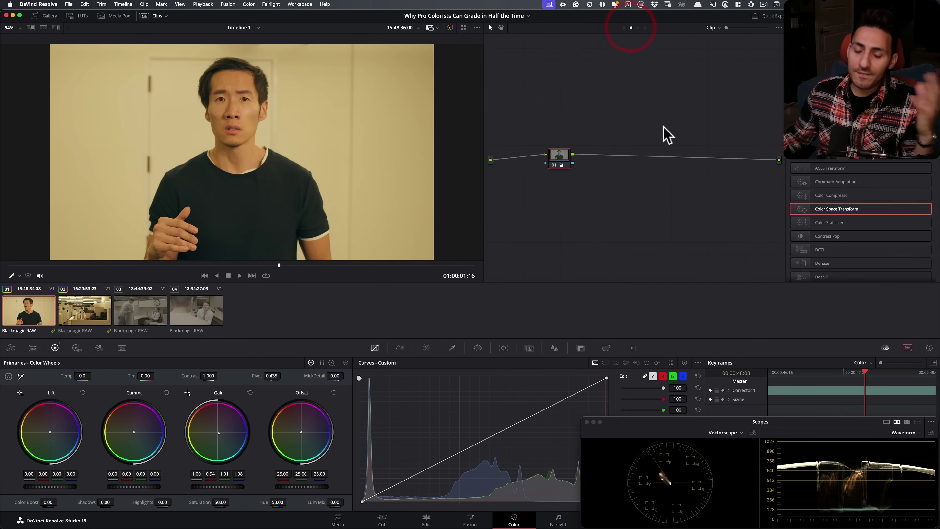
left_click(78, 309)
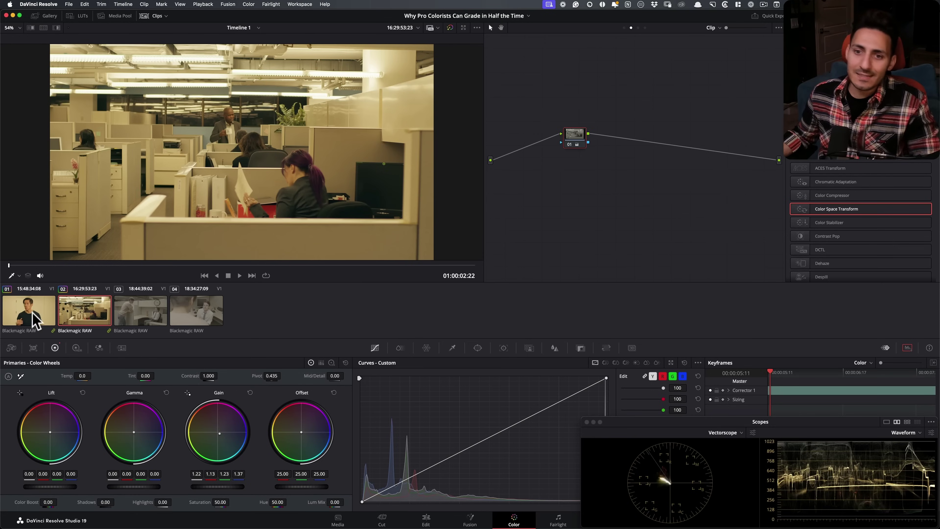
key("Up")
key("Down")
key("Down")
left_click_drag(130, 265, 283, 264)
Copy the Color Space Transform node from clip 02's group pre-clip graph onto the pre-clip node of clip 03's group
left_click(624, 28)
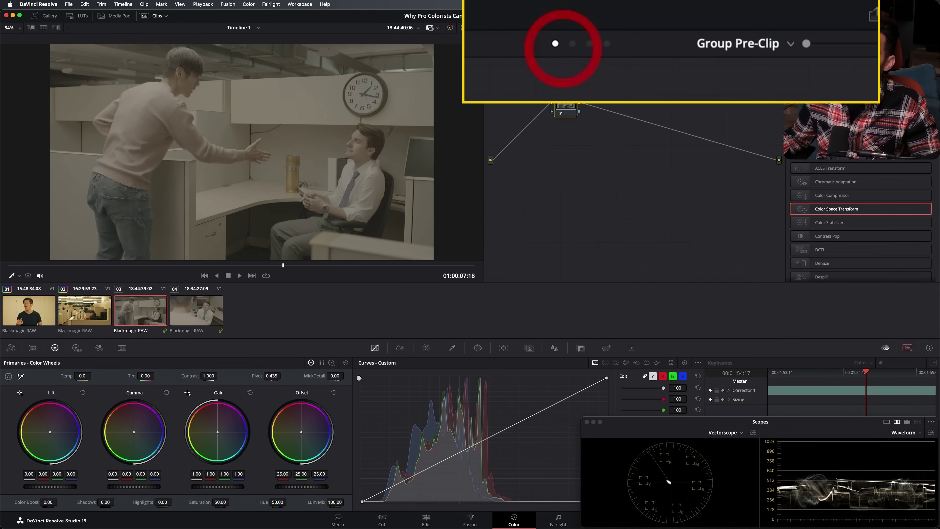
left_click(76, 309)
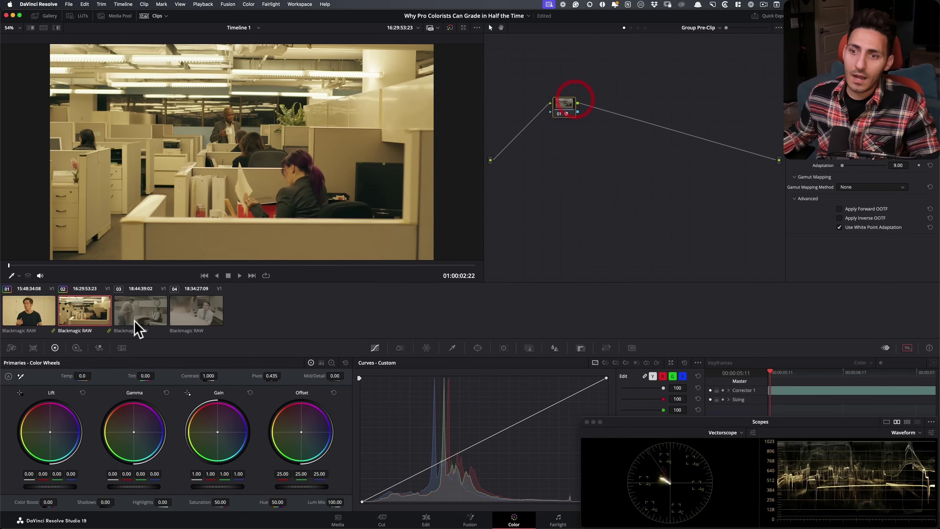
left_click(151, 320)
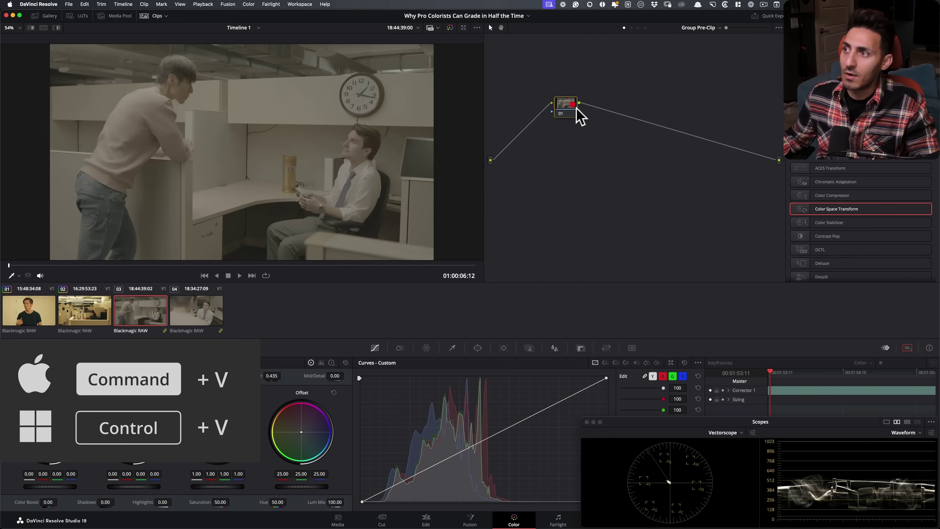
left_click(568, 104)
left_click(103, 319)
key("super+v")
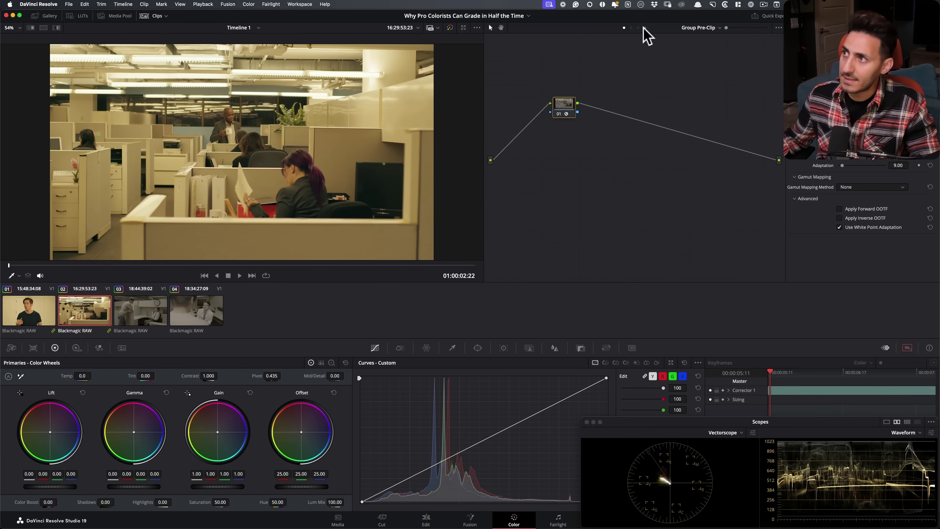
Copy the output Color Space Transform from clip 02's post-clip graph to clip 03's group post-clip node and move that node near the output
left_click(637, 28)
left_click(777, 146)
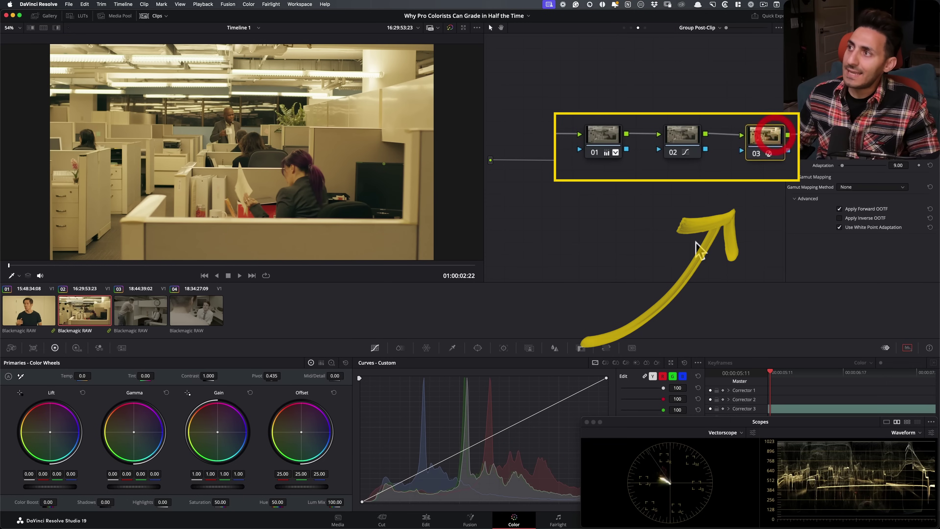
left_click(140, 310)
key("super+v")
left_click_drag(566, 100, 717, 168)
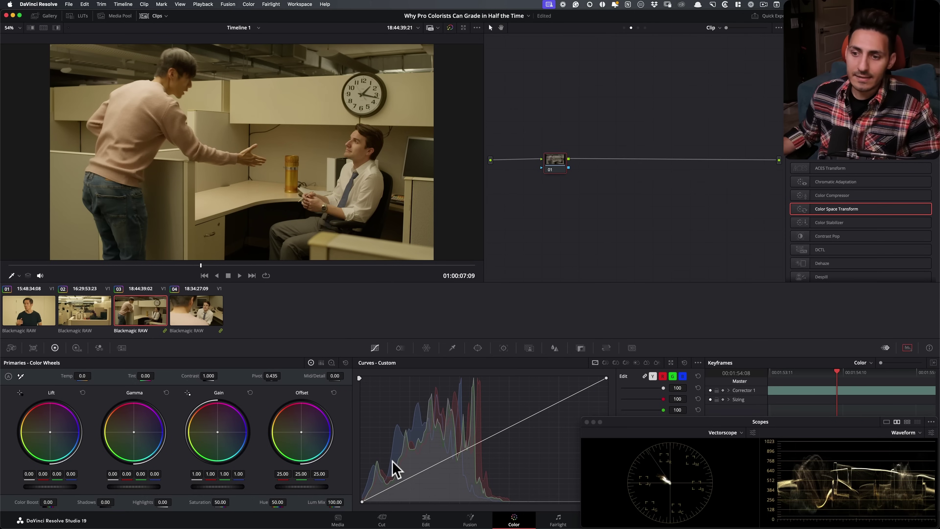
Set the gamma of clip 03's clip-level node to Linear and balance its Gain to red 0.95, green 1.00 and blue 1.11
right_click(554, 163)
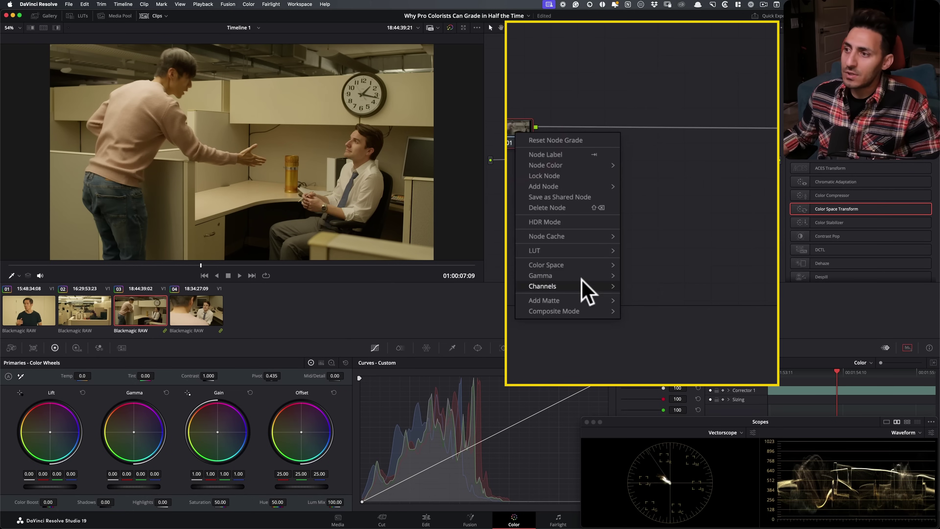
mouse_move(602, 264)
left_click(700, 36)
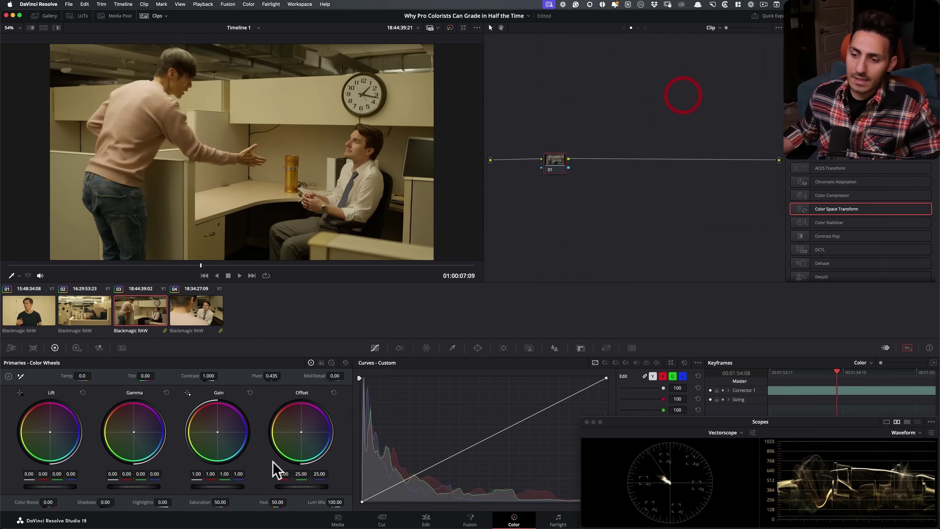
left_click_drag(339, 501, 302, 502)
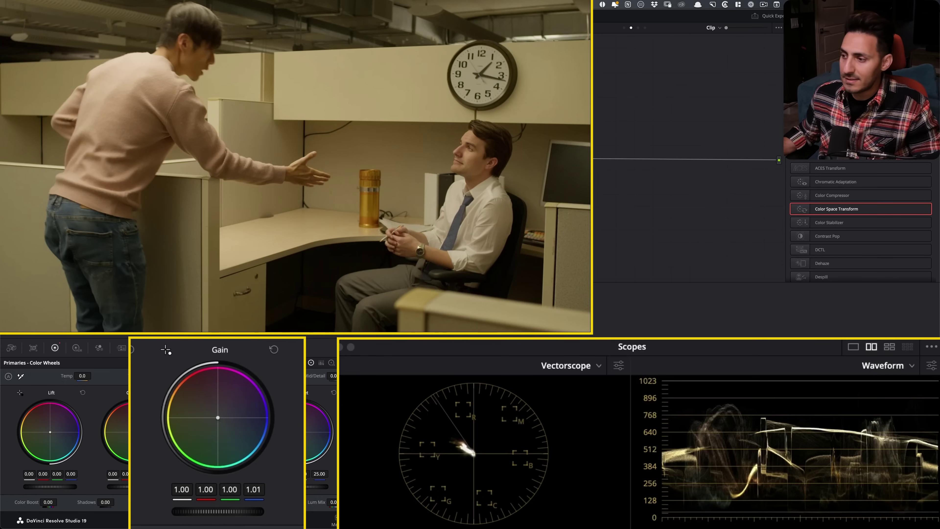
left_click_drag(218, 417, 221, 416)
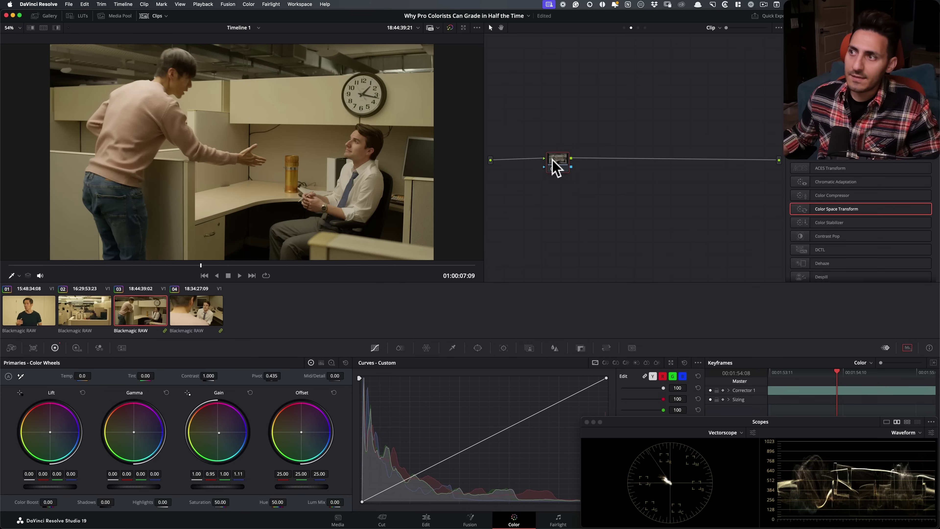
Apply clip 03's linear gain balance to the clip-level node of clip 04
left_click(190, 305)
left_click_drag(564, 102, 560, 168)
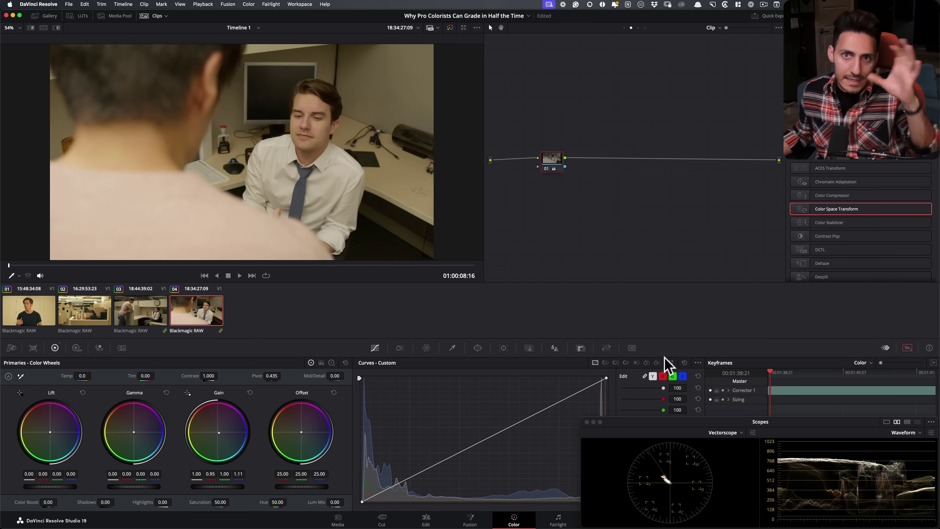
Compare the match between clips 03 and 04 by alternating between them, scrubbing clip 03 and playing across the cut
left_click(147, 319)
left_click(201, 315)
left_click(138, 316)
left_click(215, 316)
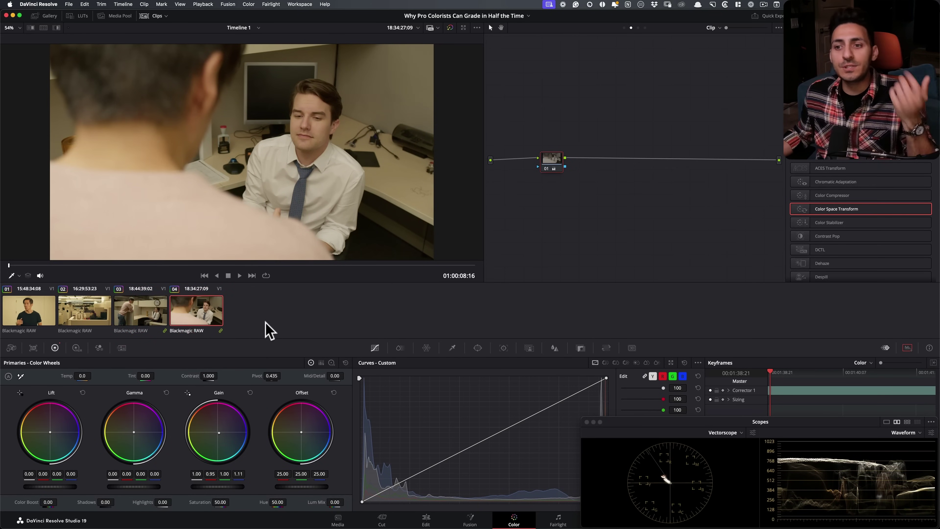
left_click(134, 312)
left_click(202, 315)
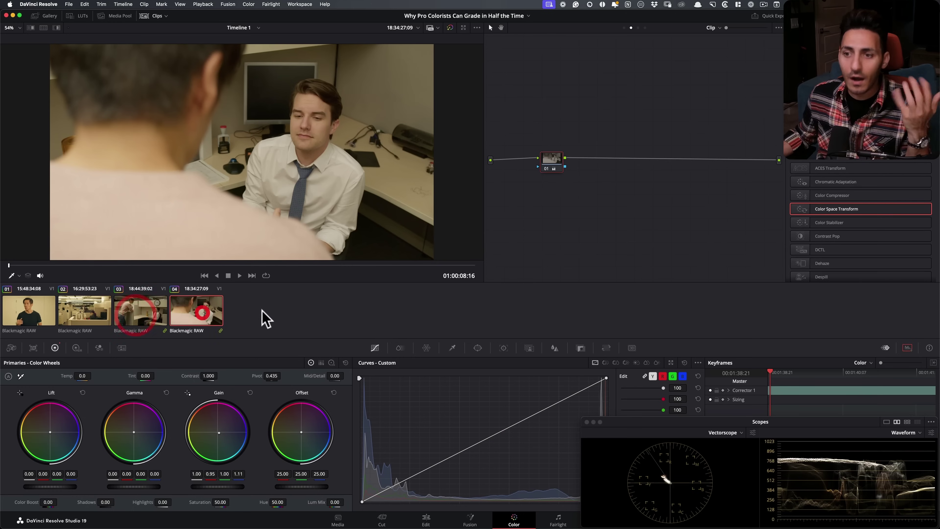
left_click(138, 319)
left_click(202, 316)
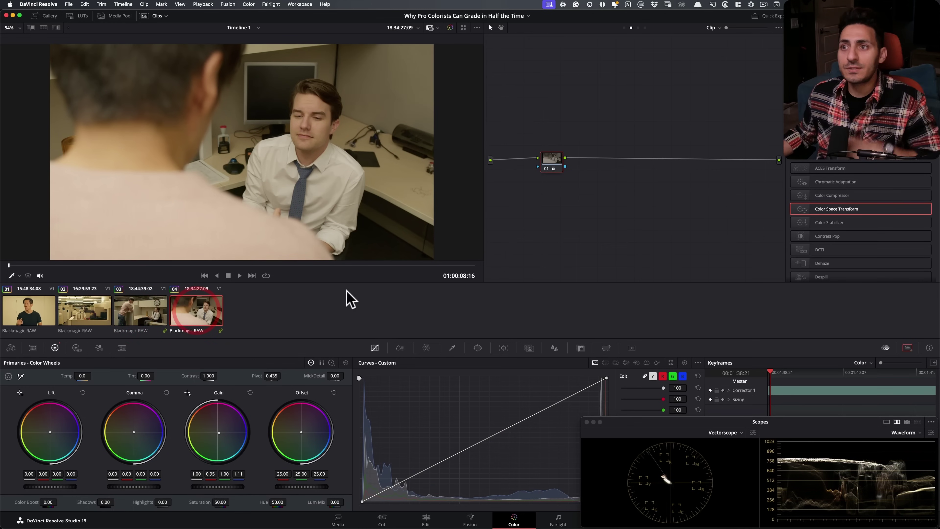
left_click(142, 318)
left_click_drag(176, 267, 296, 273)
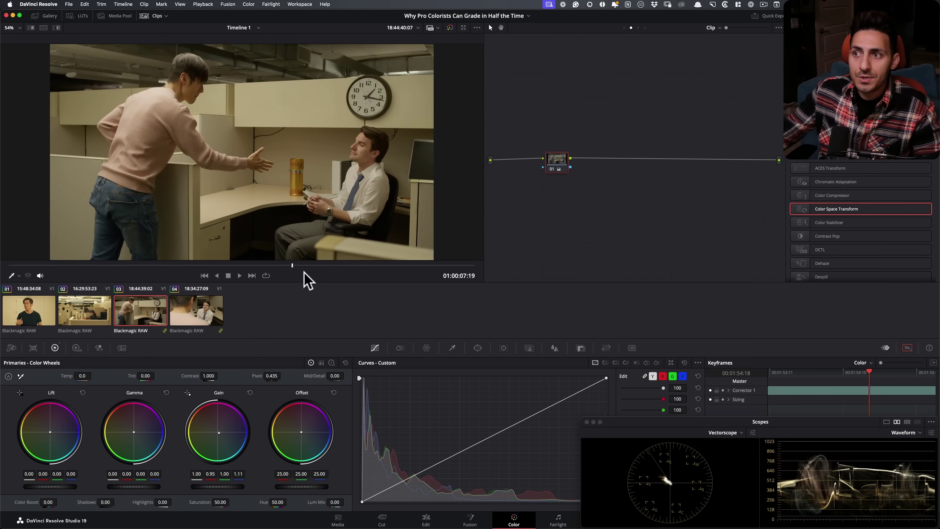
key("j")
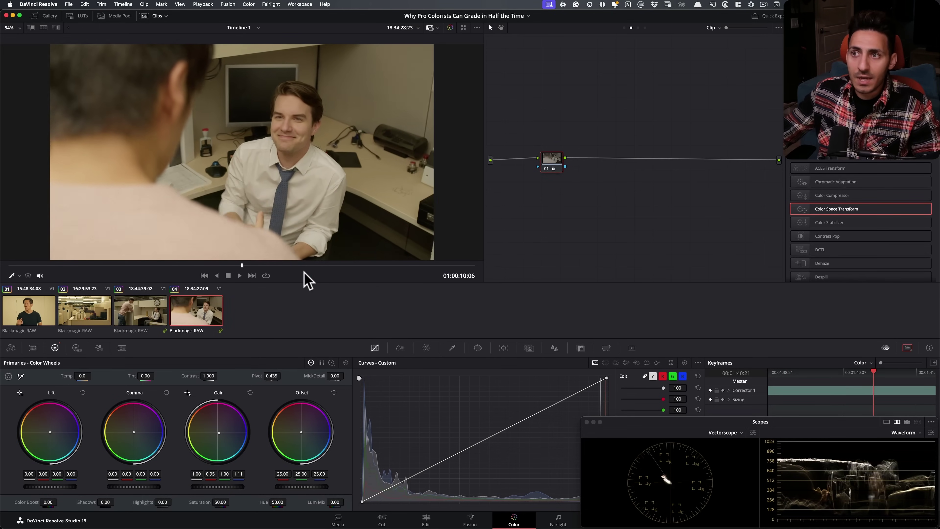
Raise clip 03's overall Gain to 1.26 on its clip-level node
key("Right")
key("Right")
key("Right")
key("Right")
key("Right")
key("Right")
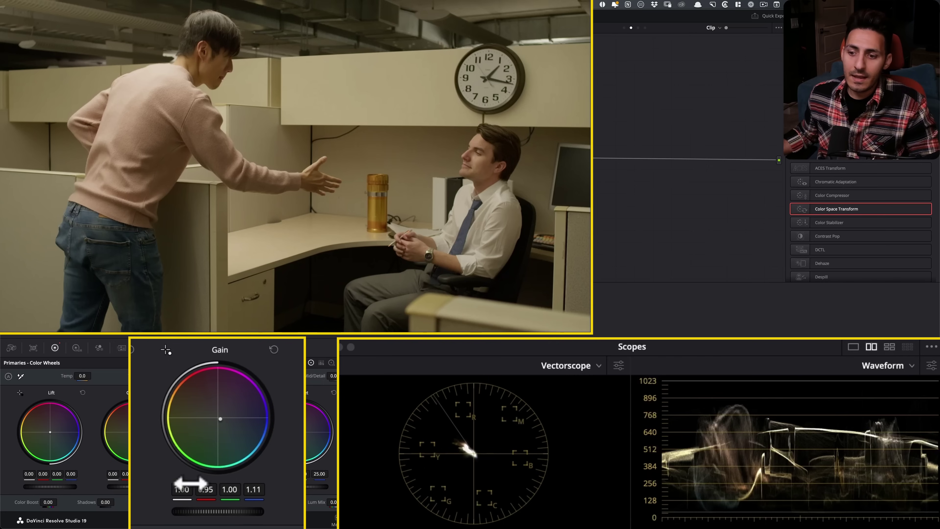
left_click_drag(219, 516, 245, 517)
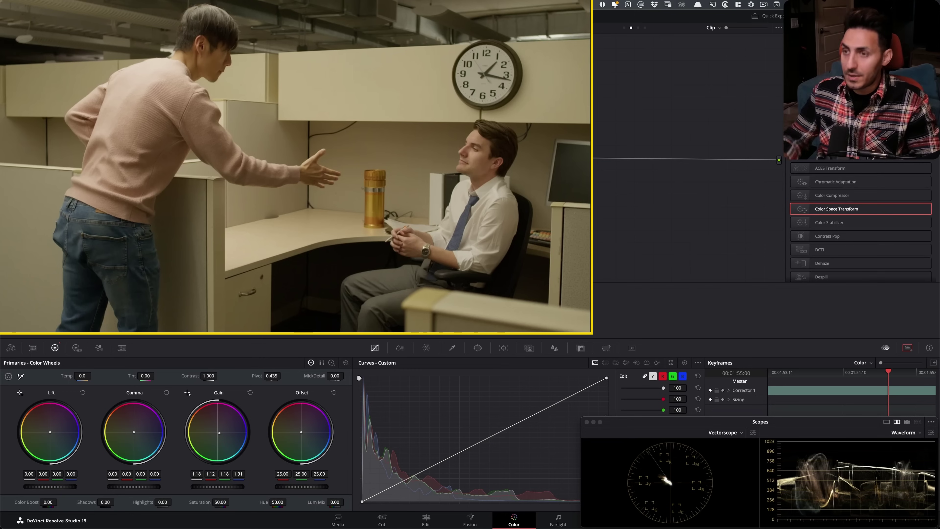
left_click_drag(218, 487, 229, 487)
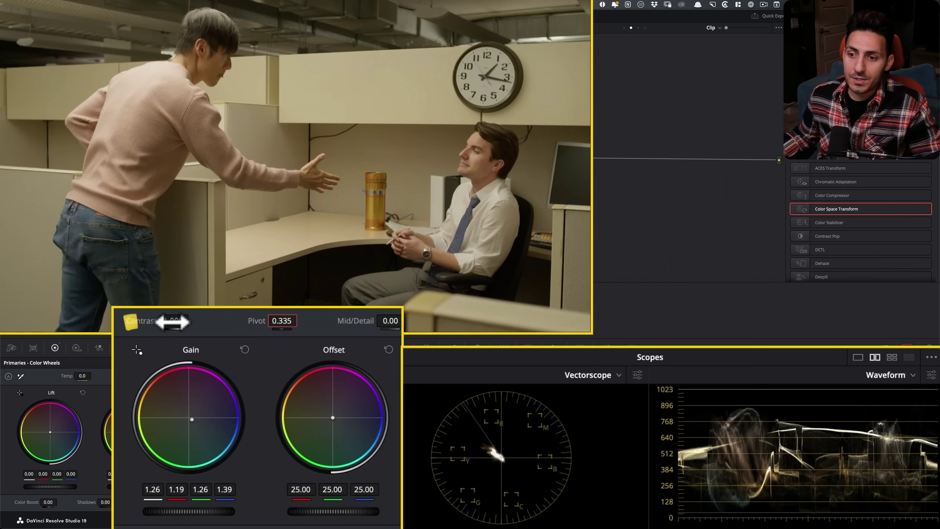
Set clip 03's contrast to 1.060 with a pivot of 0.335
left_click_drag(206, 376, 219, 375)
left_click_drag(174, 320, 189, 320)
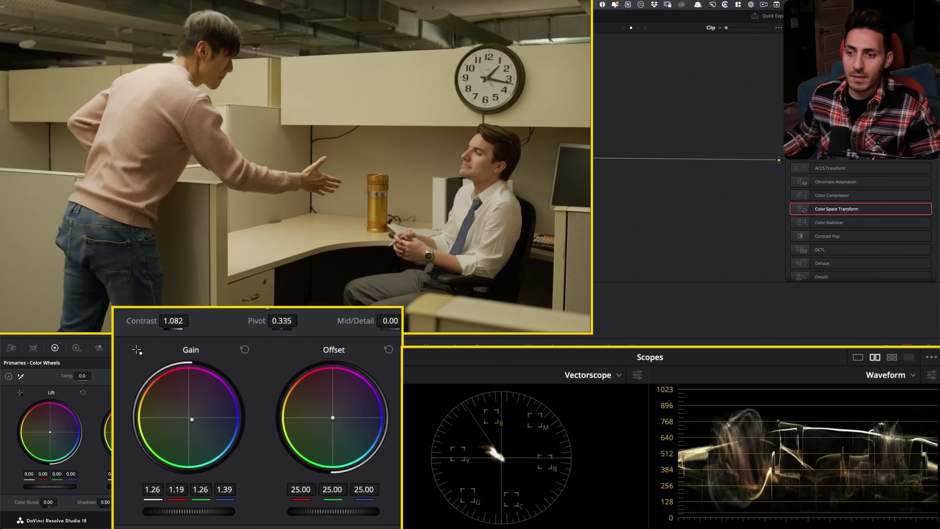
left_click_drag(169, 321, 164, 323)
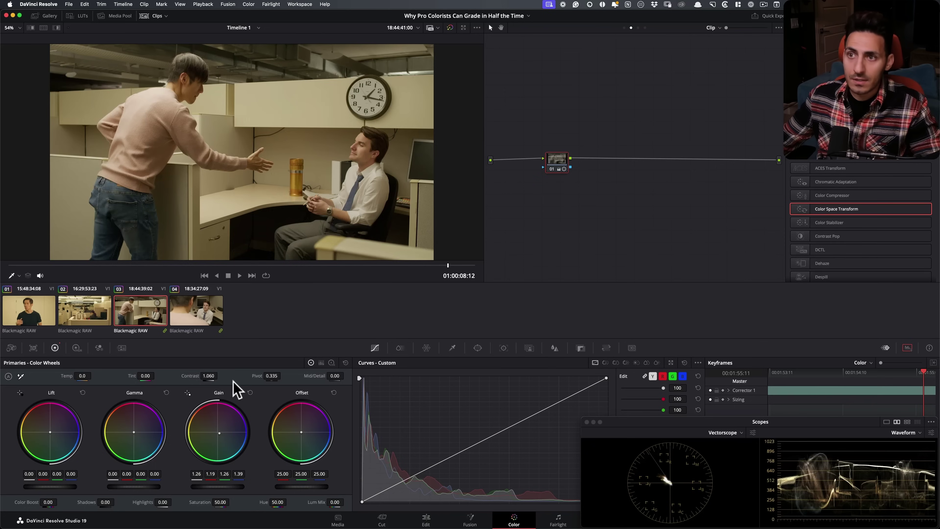
Shift clip 03's Gain color balance to red 1.17 and blue 1.40, checking it against clip 04
key("Down")
key("Up")
left_click_drag(242, 440, 255, 448)
key("Down")
key("Up")
Compare clip 03 with and without its balance node, and scrub clips 04 and 03 to judge their match
key("super+d")
key("super+d")
key("super+d")
key("super+d")
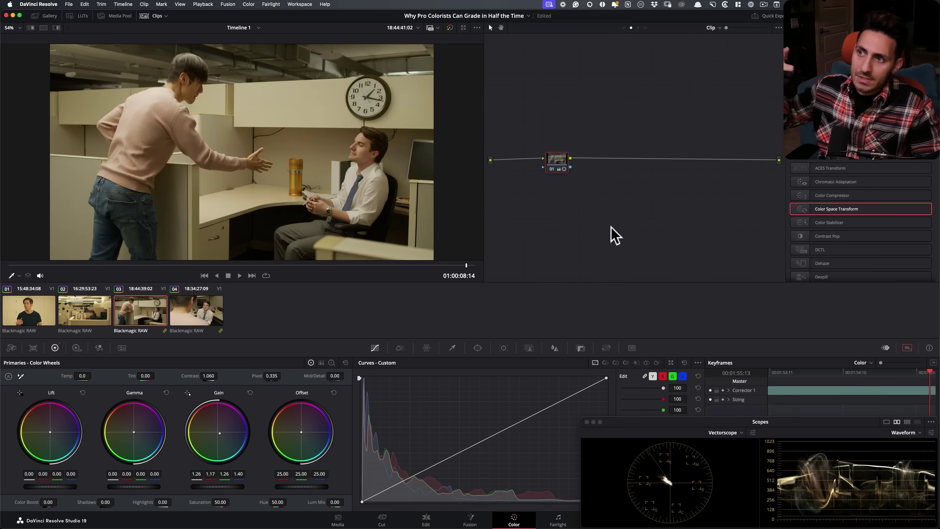
left_click(187, 314)
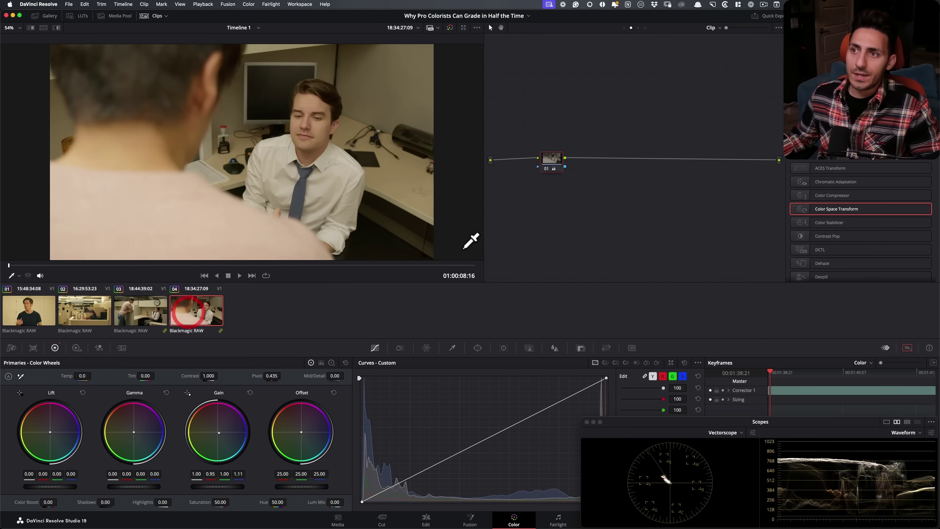
left_click_drag(225, 265, 255, 263)
left_click(150, 305)
left_click_drag(165, 264, 228, 263)
Add two serial nodes ahead of the Color Space Transform in clip 03's group post-clip graph and spread them out
left_click(637, 28)
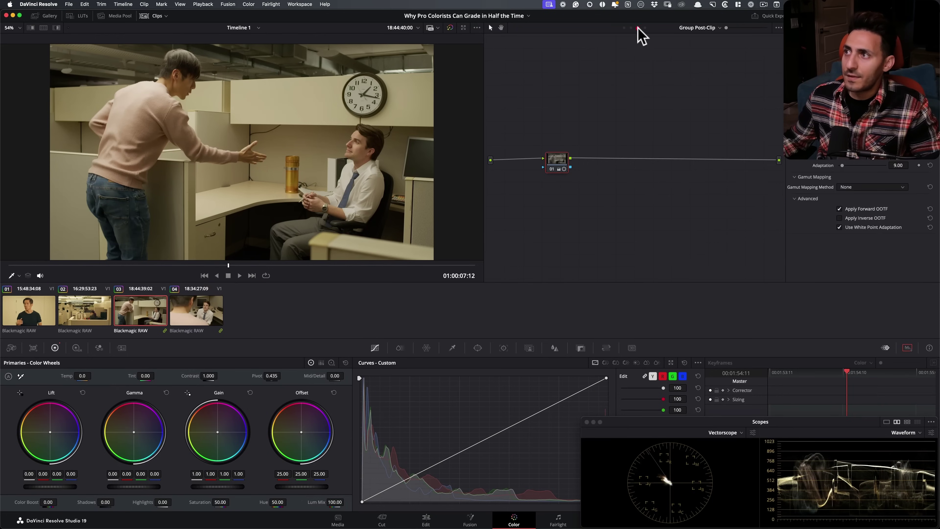
key("shift+s")
left_click_drag(710, 185, 661, 178)
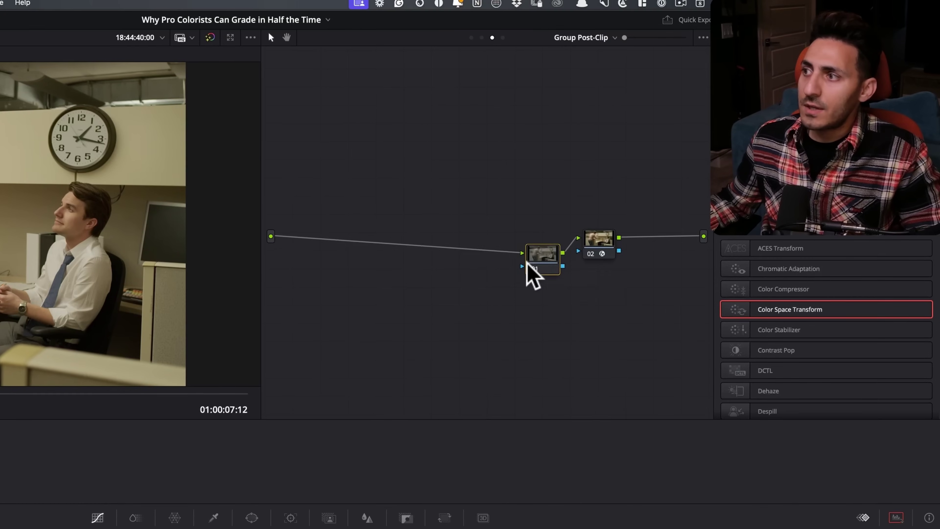
left_click_drag(527, 264, 463, 236)
key("shift+s")
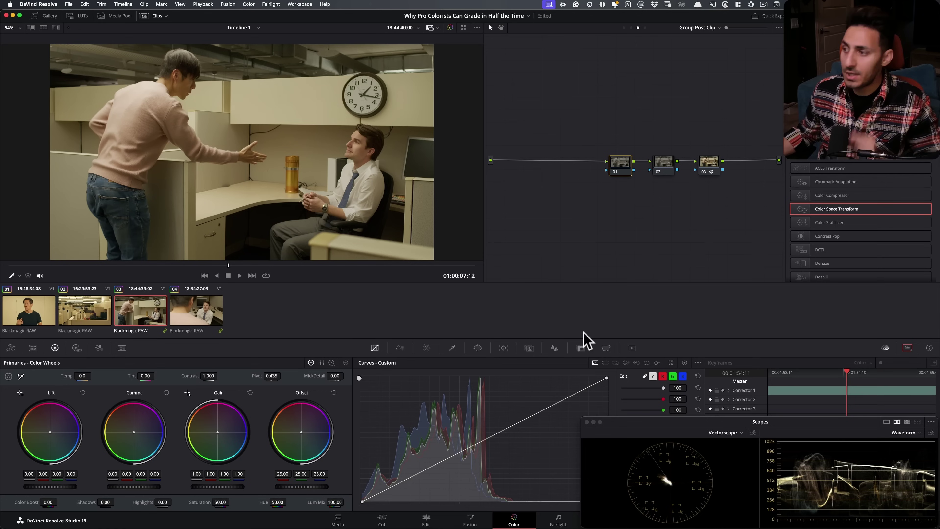
Sample the seated man's skin to anchor it on the first post-clip node's custom curve, moving the scopes clear of the curve controls
left_click_drag(695, 426, 634, 232)
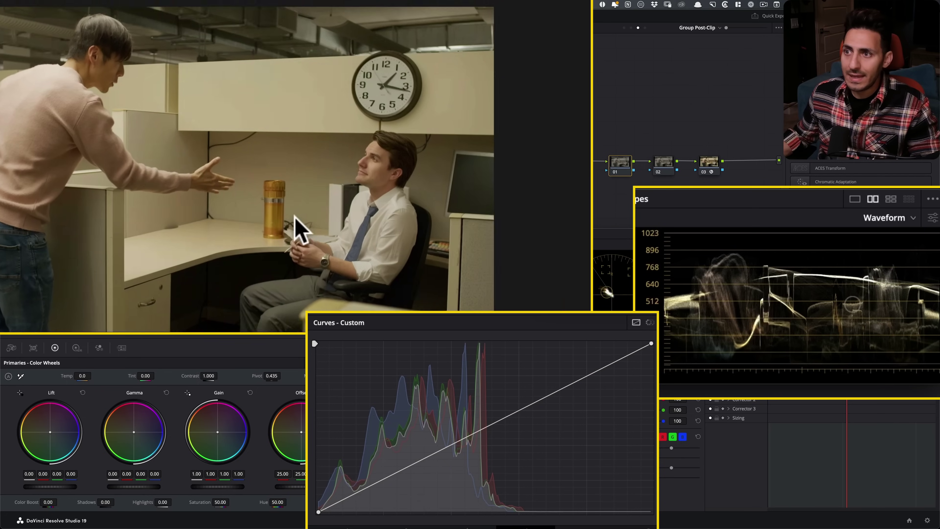
scroll(295, 214, "up", 5)
left_click_drag(304, 230, 504, 243)
scroll(504, 243, "up", 2)
left_click_drag(272, 176, 320, 204)
scroll(323, 232, "up", 3)
left_click(323, 232)
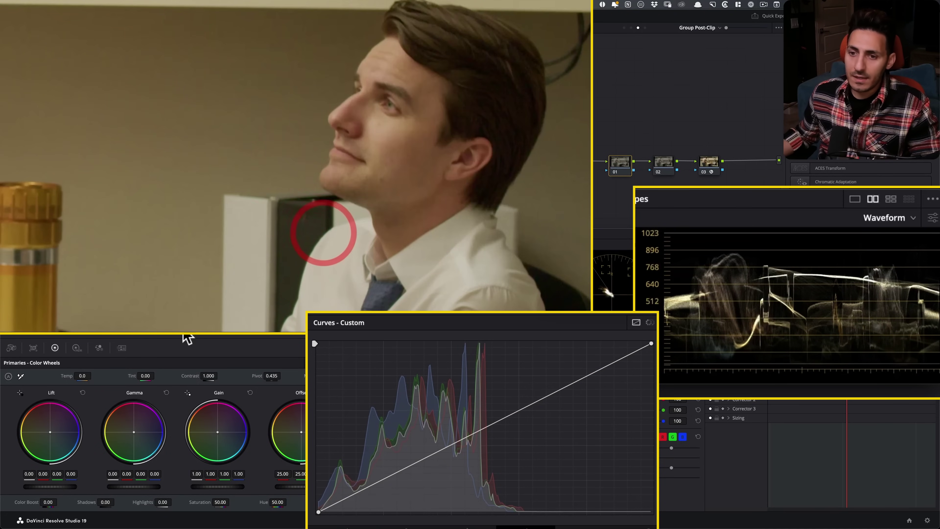
left_click(392, 141)
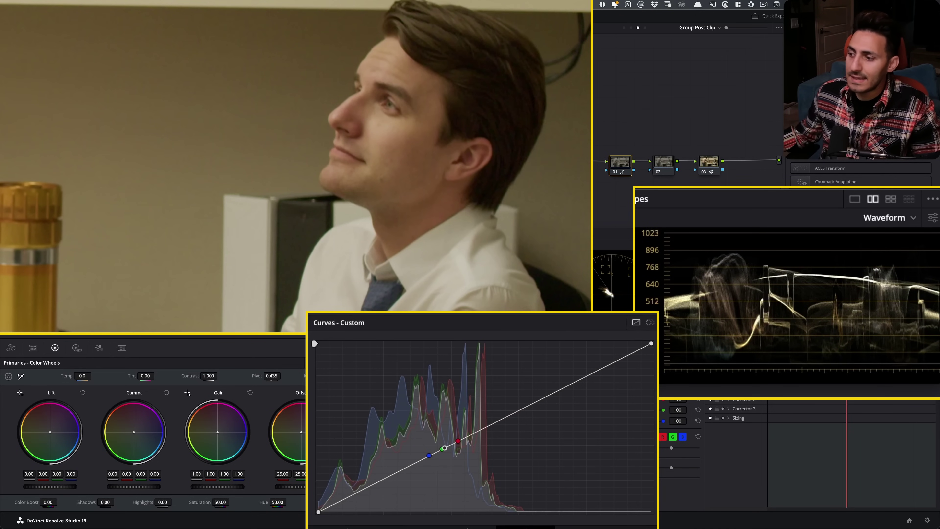
key("shift+z")
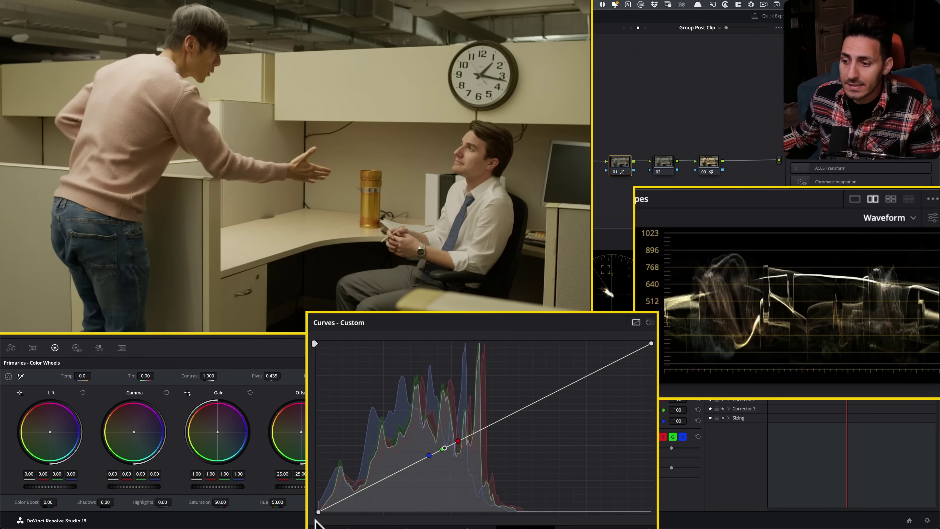
Shape the custom curve into a gentle S with a raised black point, lowered shadows and lifted highlights around the skin anchor
left_click_drag(317, 511, 318, 502)
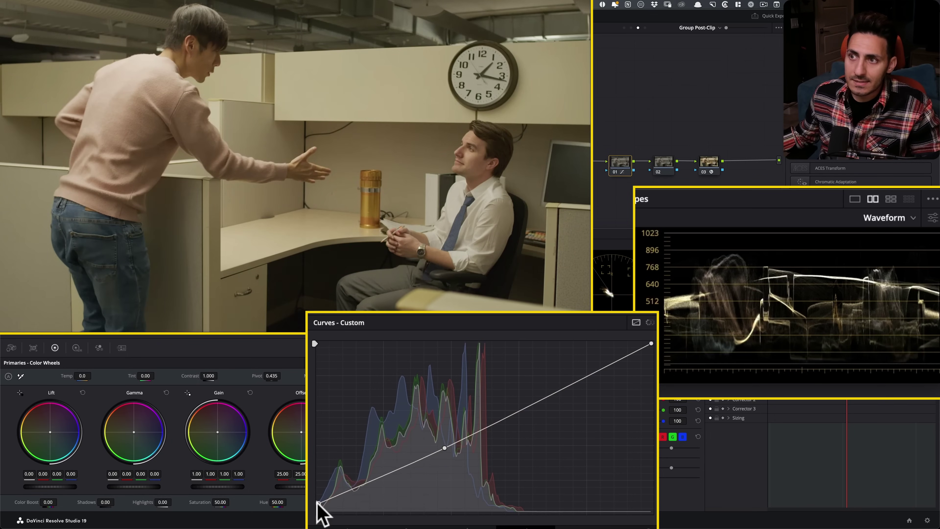
left_click(318, 502)
left_click_drag(352, 488, 379, 482)
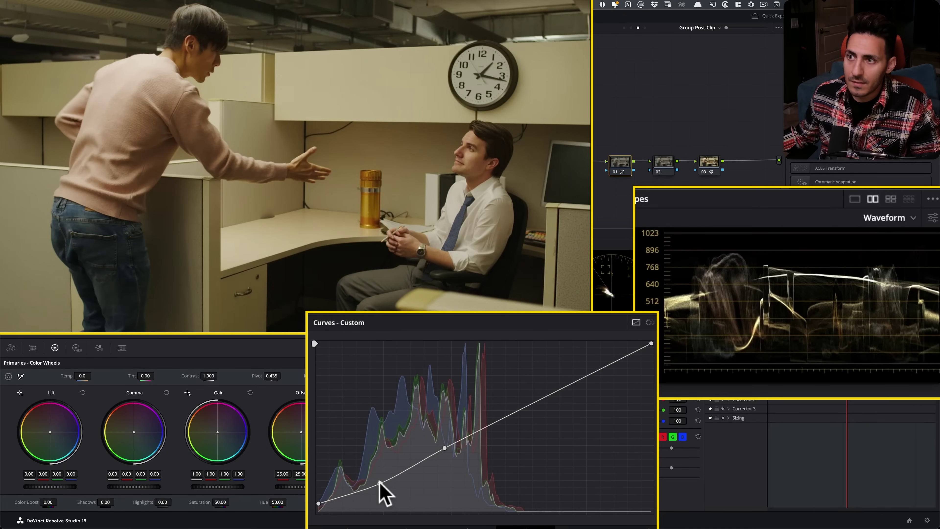
left_click_drag(316, 502, 316, 496)
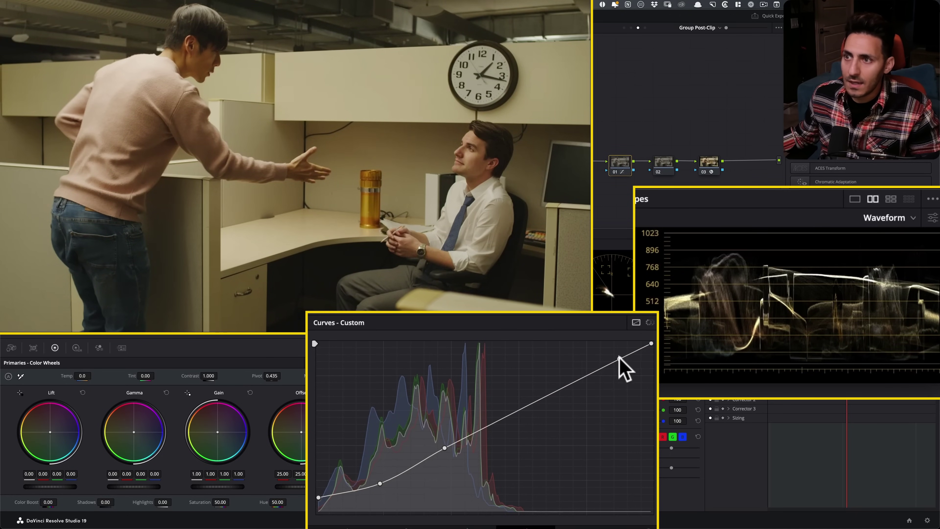
left_click_drag(619, 357, 586, 368)
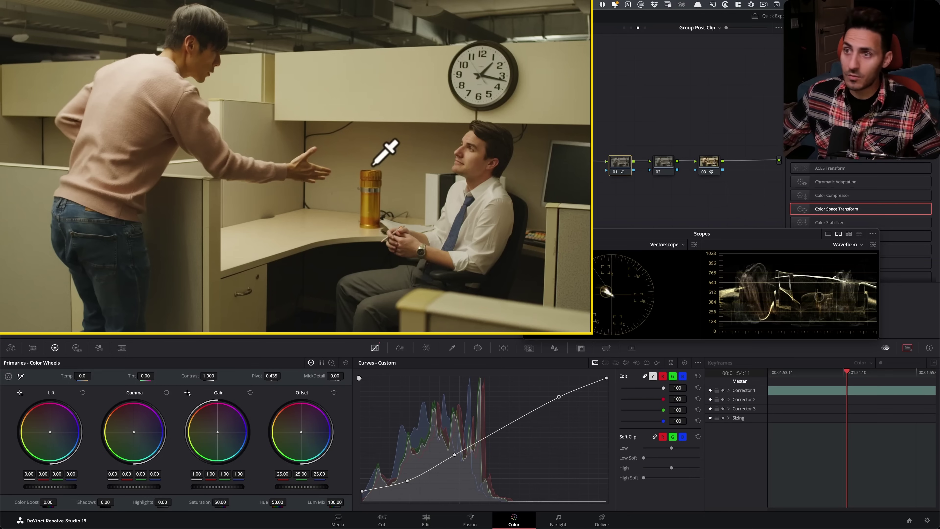
key("super+z")
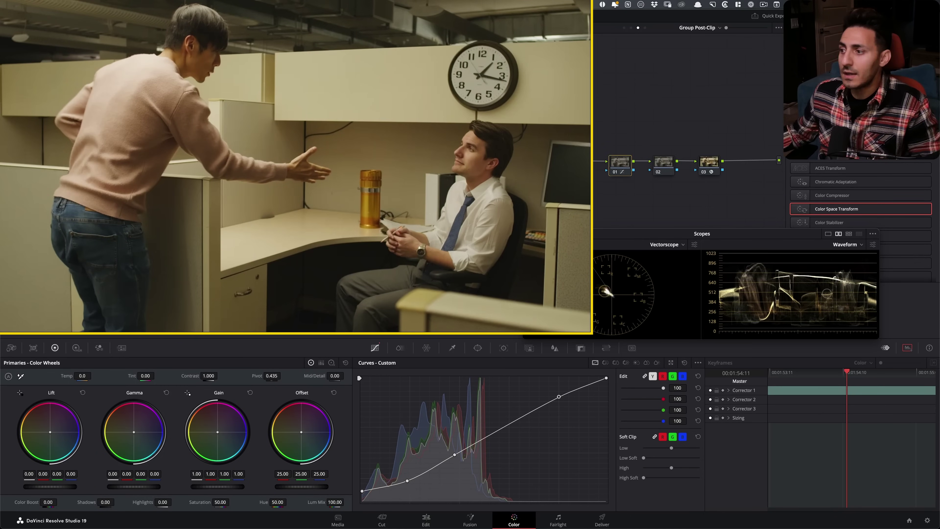
Ungang the curves and slightly lower the red channel's shadows while lifting its highlights
left_click(662, 376)
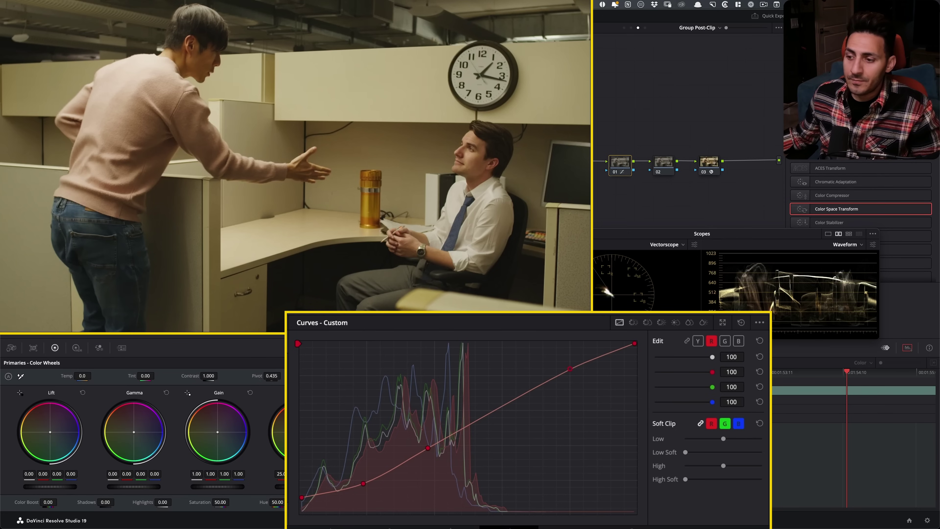
left_click(363, 482)
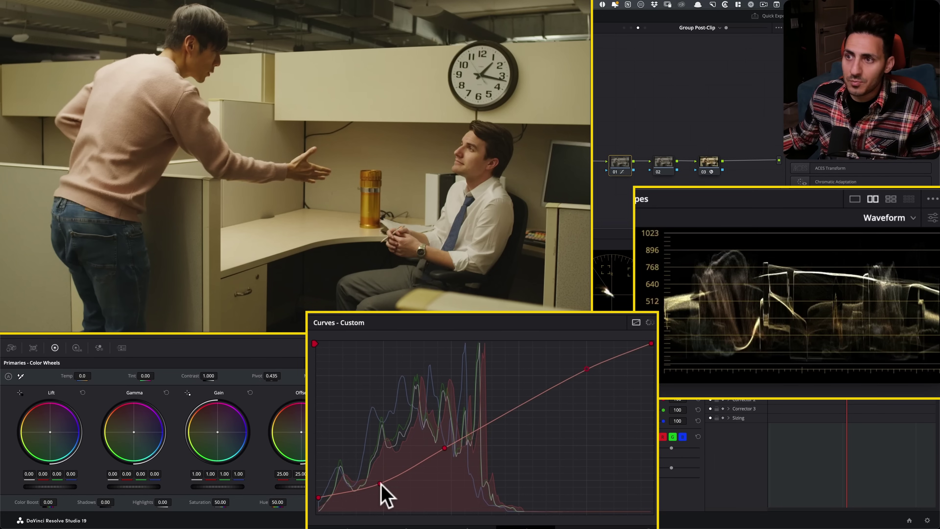
left_click_drag(380, 484, 383, 486)
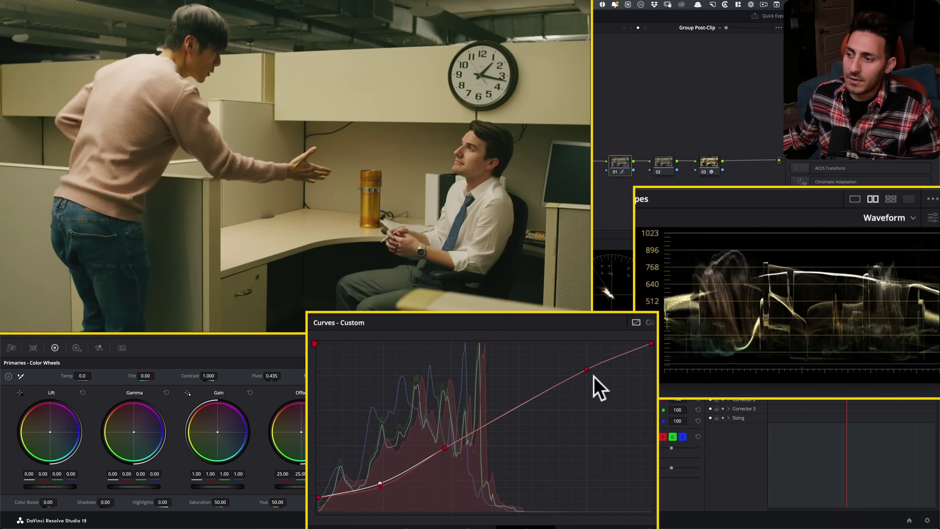
left_click_drag(586, 365, 586, 362)
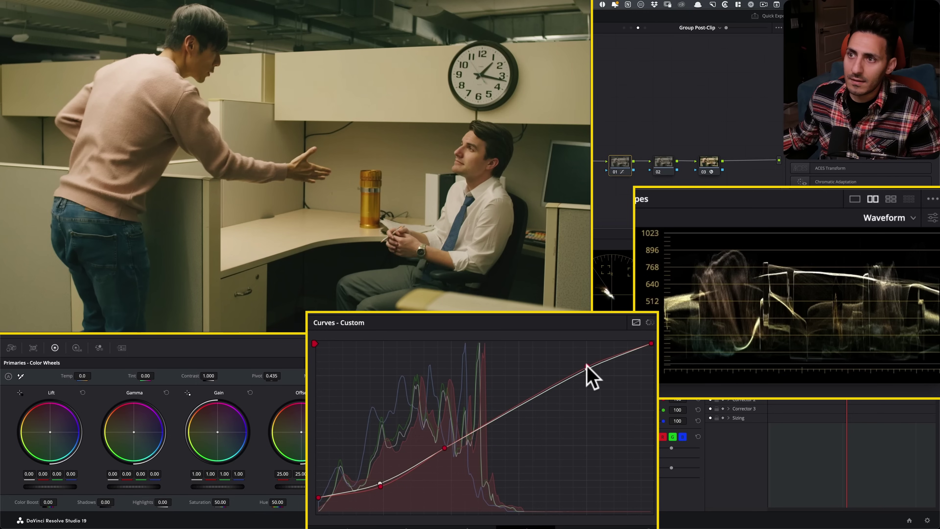
left_click(586, 366)
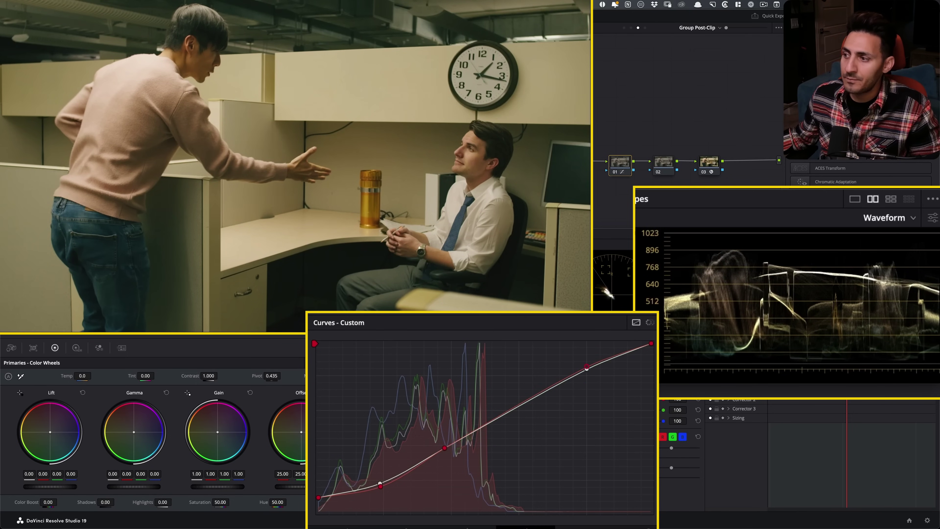
Pull down the blue curve's highlights to warm them and raise its shadow point slightly to cool the shadows
left_click(682, 376)
left_click_drag(586, 368, 590, 381)
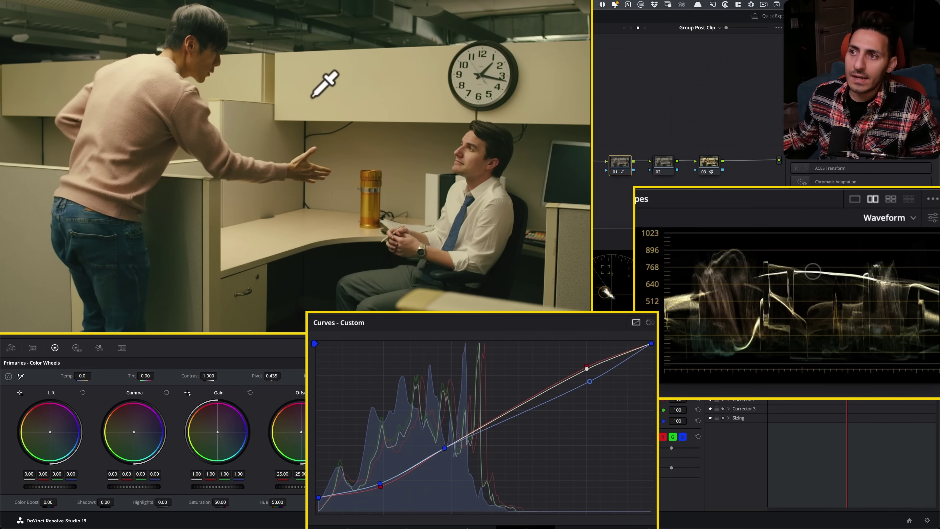
right_click(379, 482)
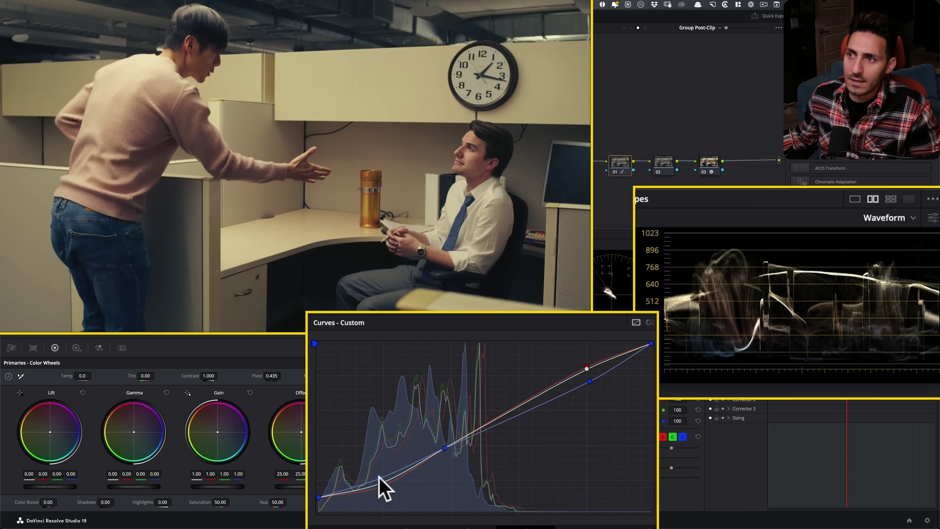
left_click(380, 482)
Lift the green curve's highlights slightly and fine-tune its shadow point
left_click(672, 377)
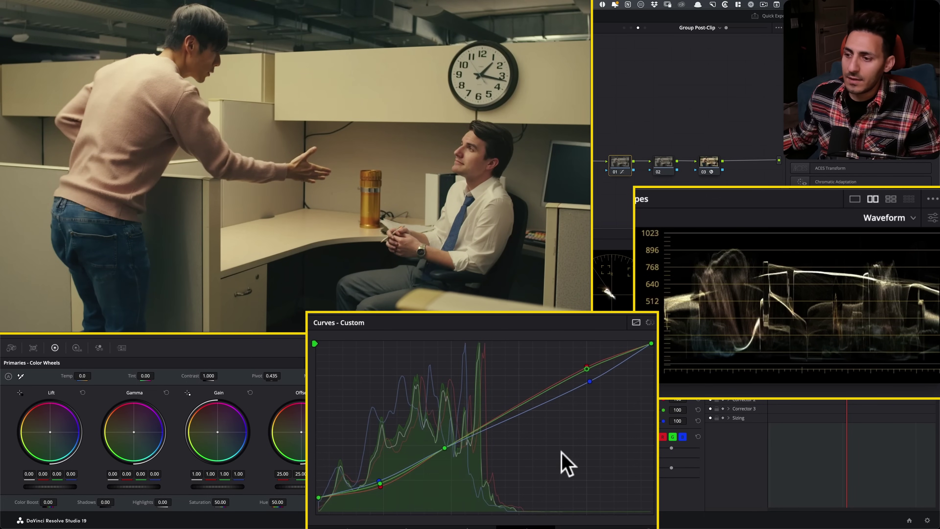
mouse_move(587, 369)
left_mouse_down()
mouse_move(560, 370)
mouse_move(570, 373)
left_mouse_up()
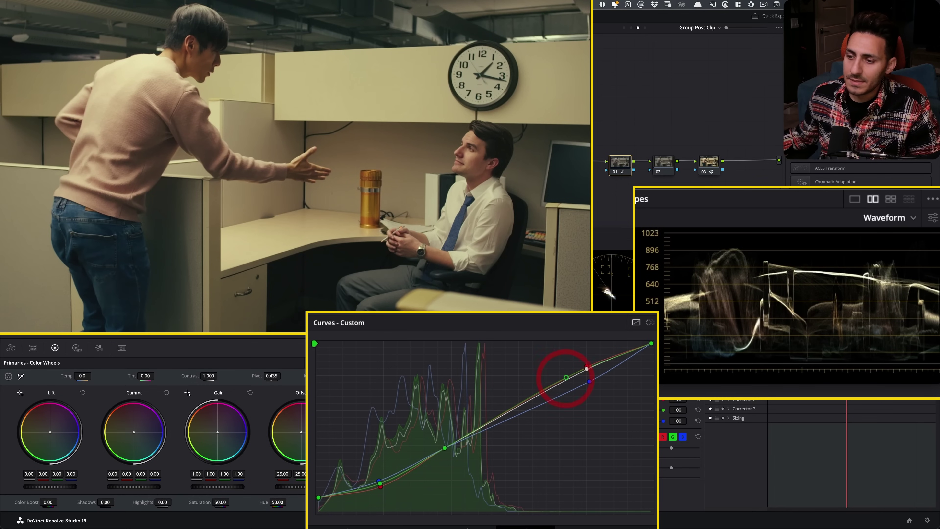
left_click_drag(383, 481, 378, 478)
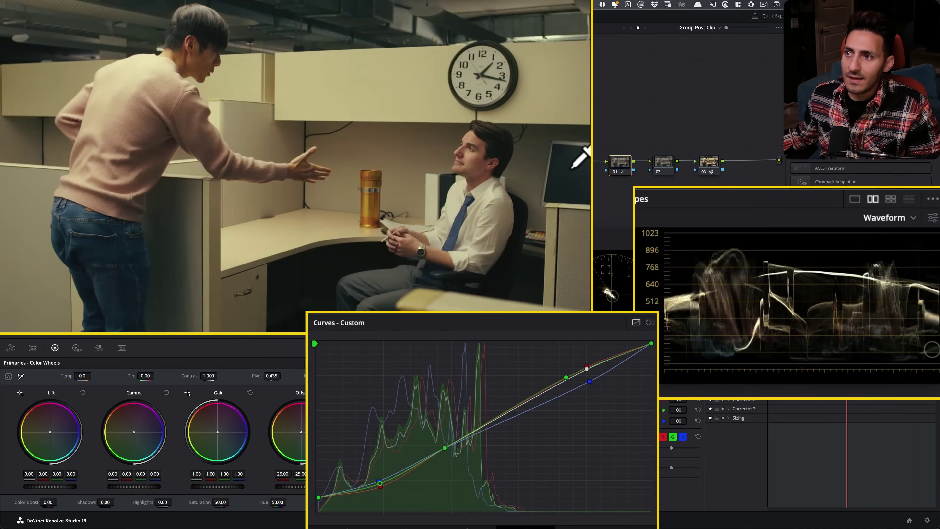
Examine the seated man's face, shirt, wristwatch and trousers up close with the curve node on and off
scroll(445, 277, "up", 5)
left_click_drag(518, 230, 195, 183)
scroll(333, 188, "up", 3)
left_click_drag(381, 193, 319, 191)
left_click_drag(448, 245, 478, 174)
key("super+d")
key("super+d")
left_click_drag(450, 252, 506, 209)
key("super+d")
key("super+d")
scroll(322, 227, "up", 4)
left_click_drag(252, 177, 417, 167)
key("super+d")
key("super+d")
key("super+d")
key("super+d")
key("super+d")
key("super+d")
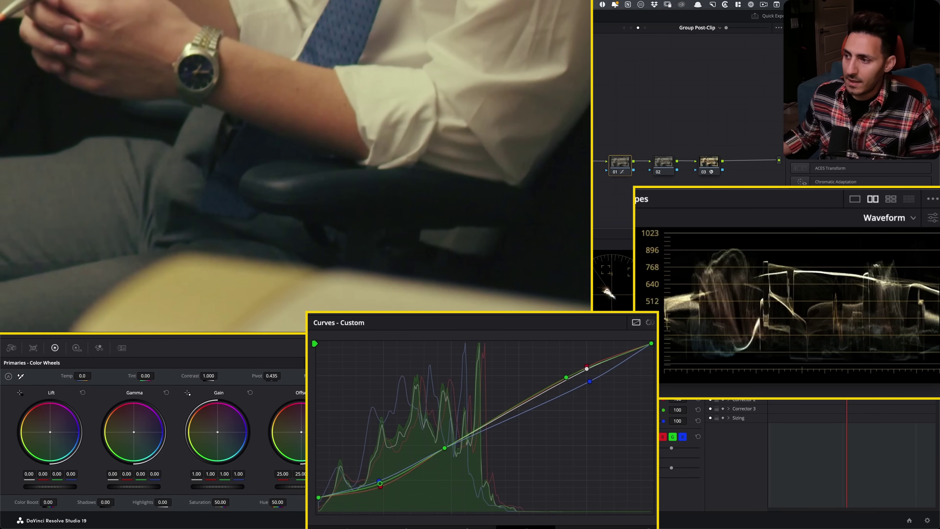
Compare the full frame, cubicle walls, ceiling and standing man's hair with the curve node on and off
key("shift+z")
key("super+d")
key("super+d")
key("super+d")
key("super+d")
key("super+d")
scroll(388, 57, "up", 3)
left_click_drag(387, 57, 351, 256)
scroll(425, 210, "up", 3)
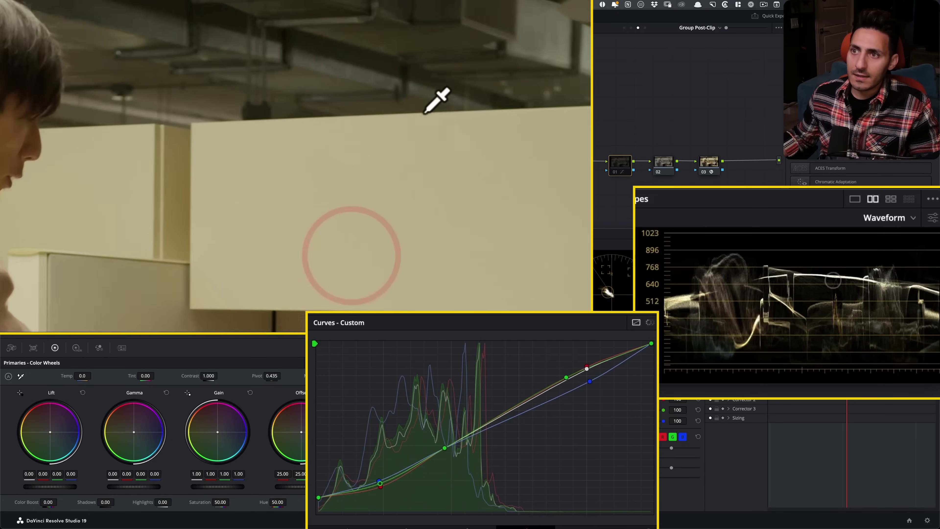
left_click_drag(425, 111, 359, 314)
key("super+d")
key("shift+z")
key("super+d")
key("super+d")
key("super+d")
key("super+d")
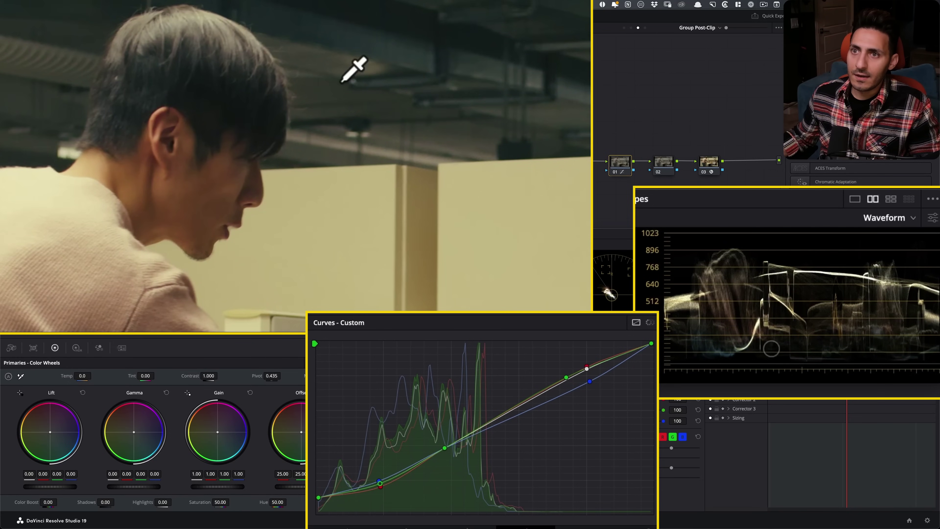
key("shift+z")
Set the gamma of node 02 in the group post-clip graph to Linear
left_click(673, 120)
left_click(661, 165)
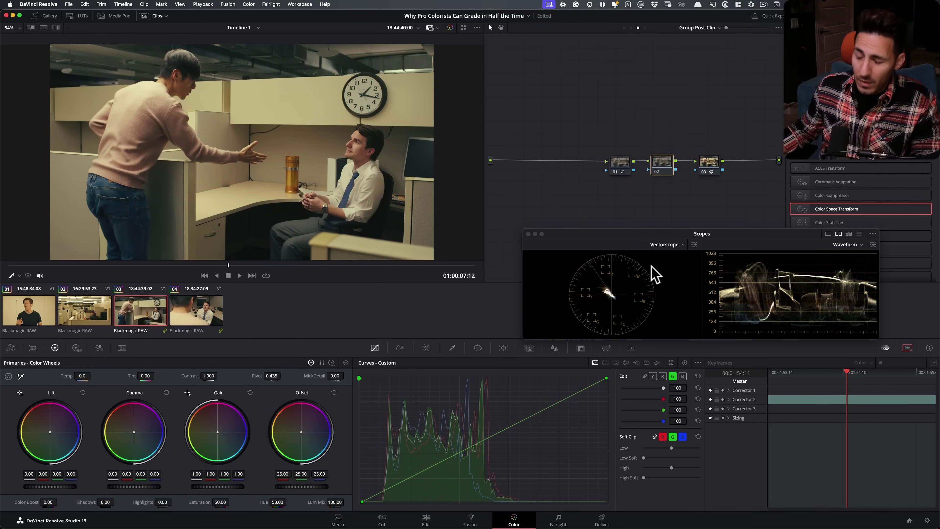
right_click(658, 165)
mouse_move(696, 260)
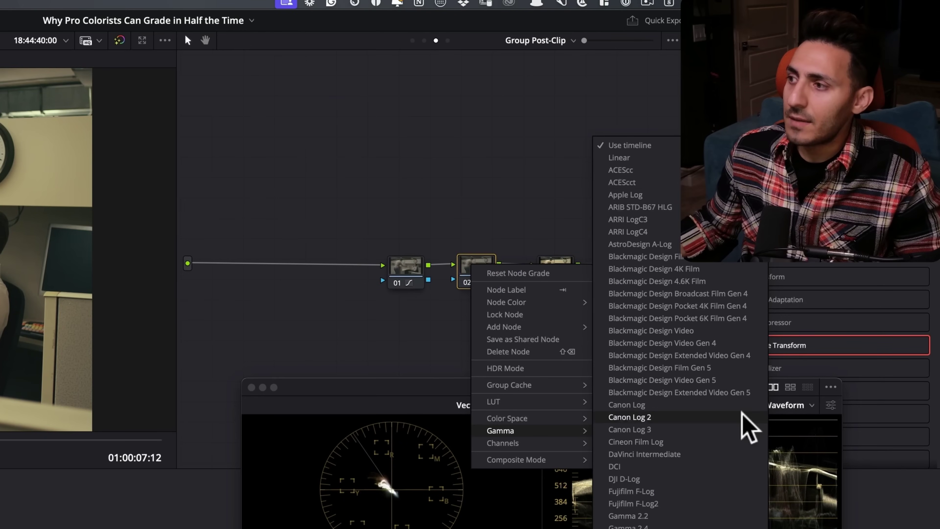
left_click(661, 158)
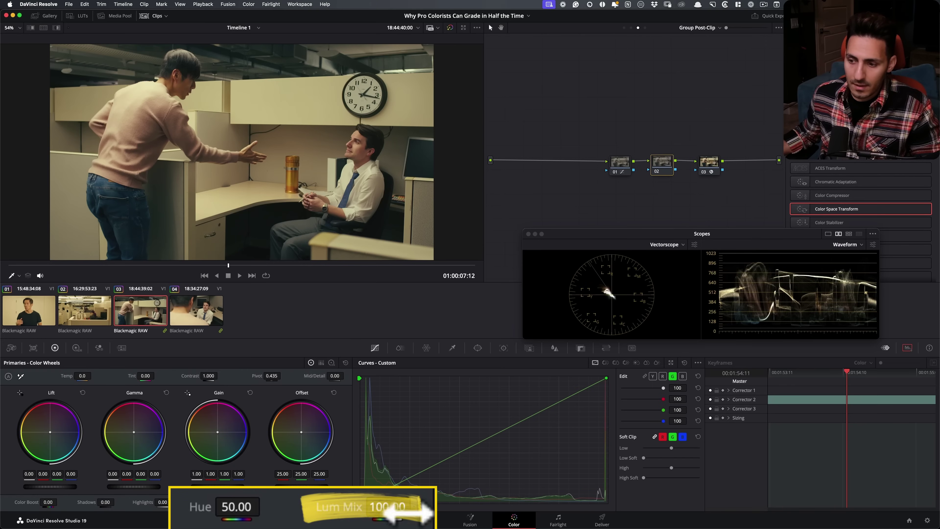
Set node 02's Lum Mix to 0 and push its gain toward green with red 0.66, green 1.10 and blue 0.99
left_click_drag(340, 503, 5, 485)
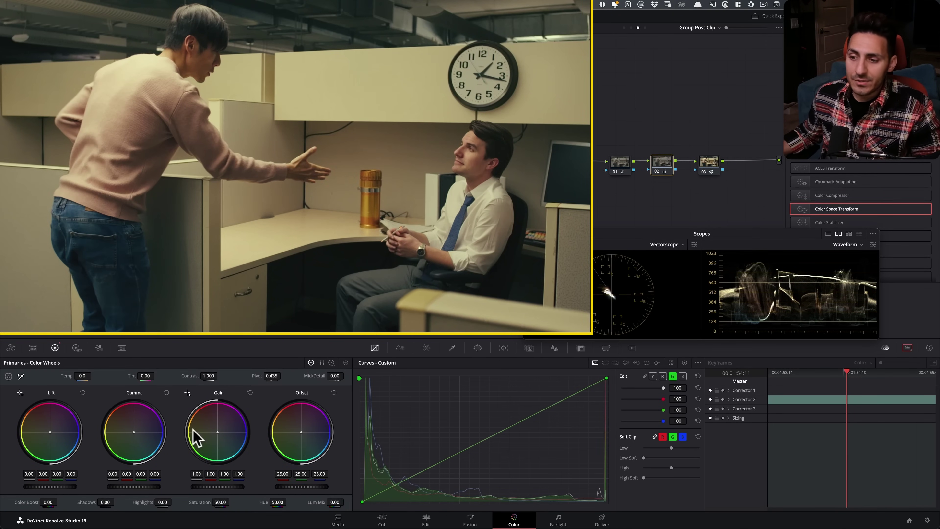
left_click_drag(213, 437, 210, 445)
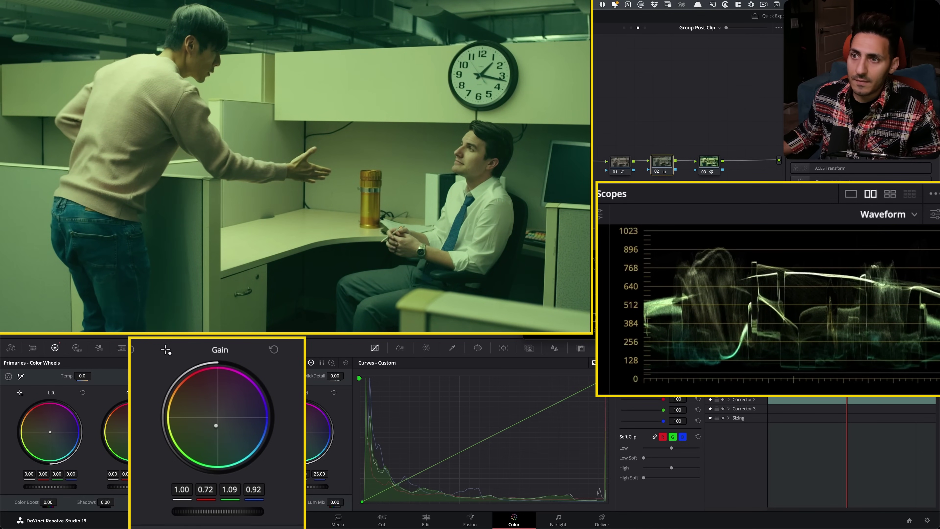
left_click_drag(210, 445, 210, 446)
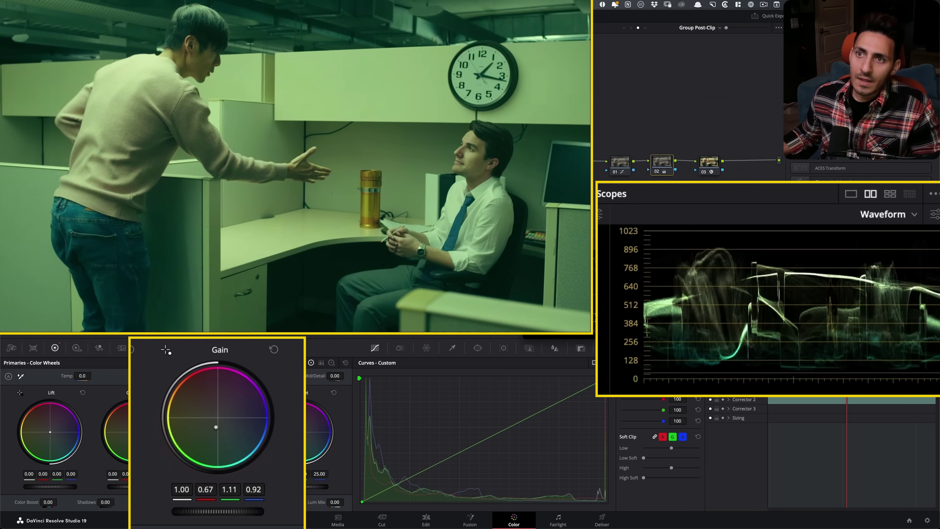
left_click_drag(225, 447, 225, 447)
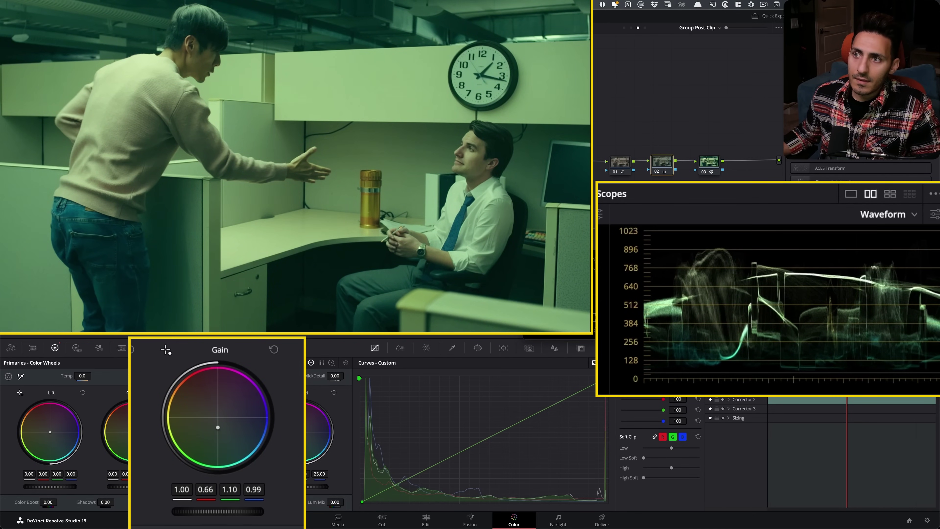
Compare the image and waveform with the linear-gamma gain node on and off, and likewise with curve node 01
key("ctrl+d")
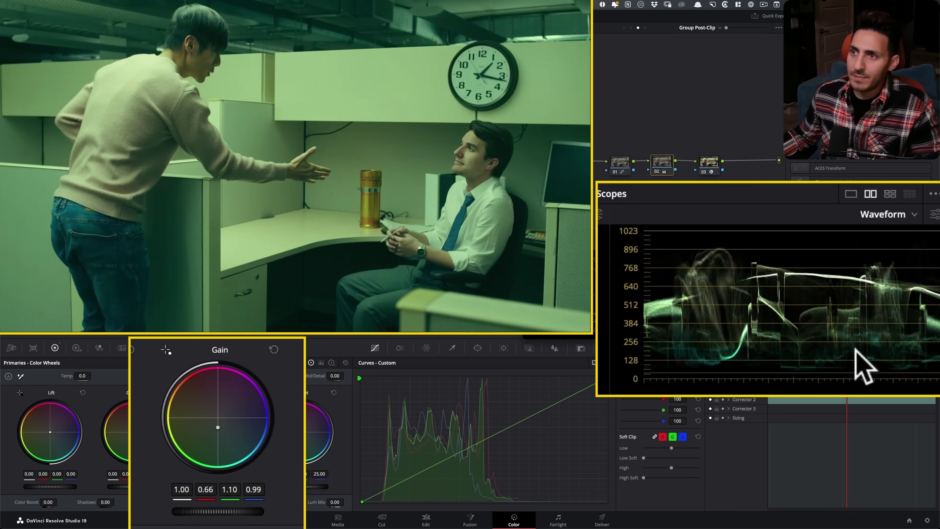
key("ctrl+d")
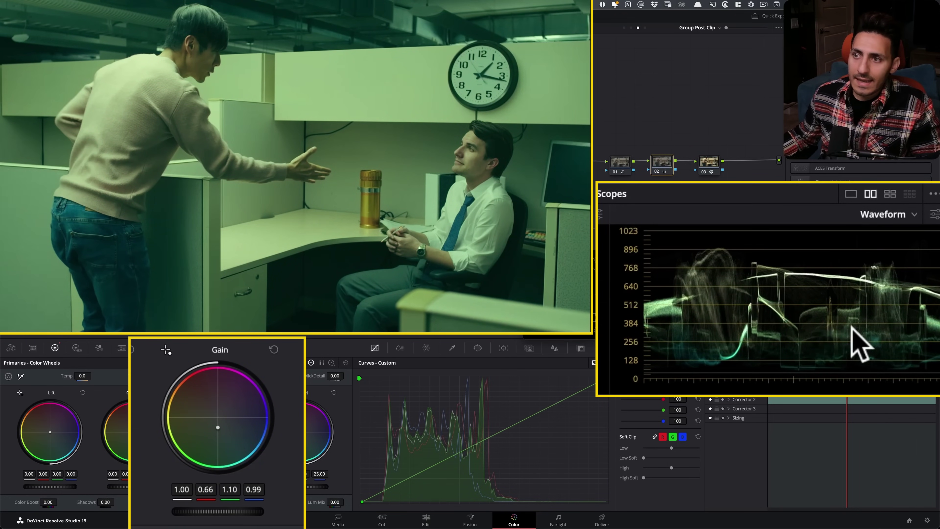
left_click(619, 166)
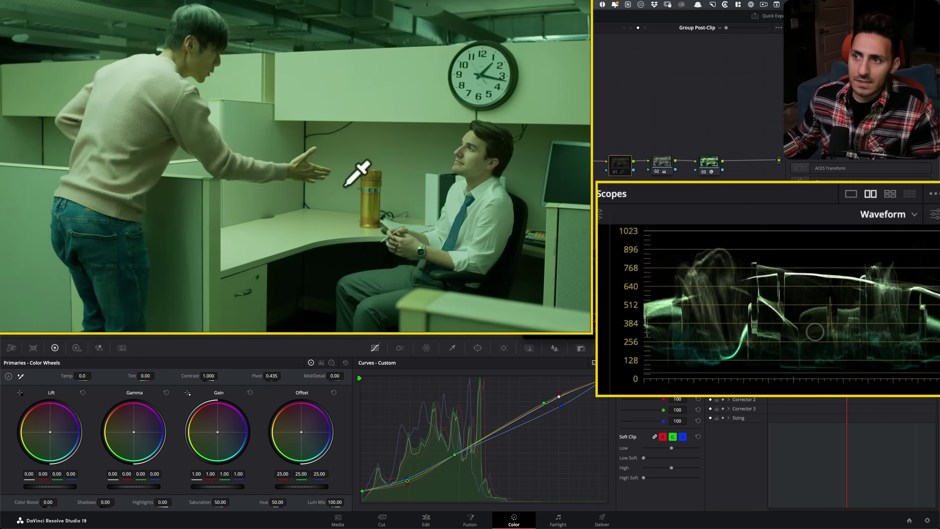
key("super+d")
key("super+d")
key("super+d")
key("super+d")
key("super+d")
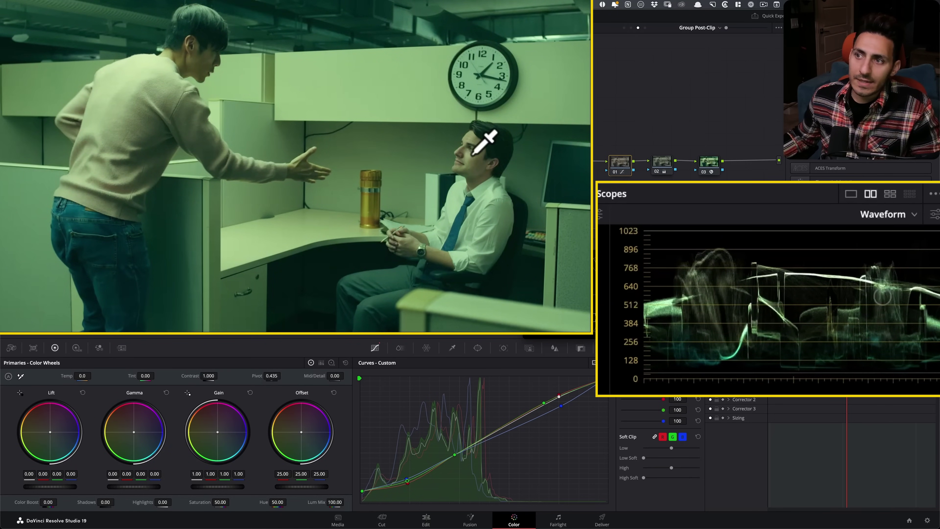
key("super+d")
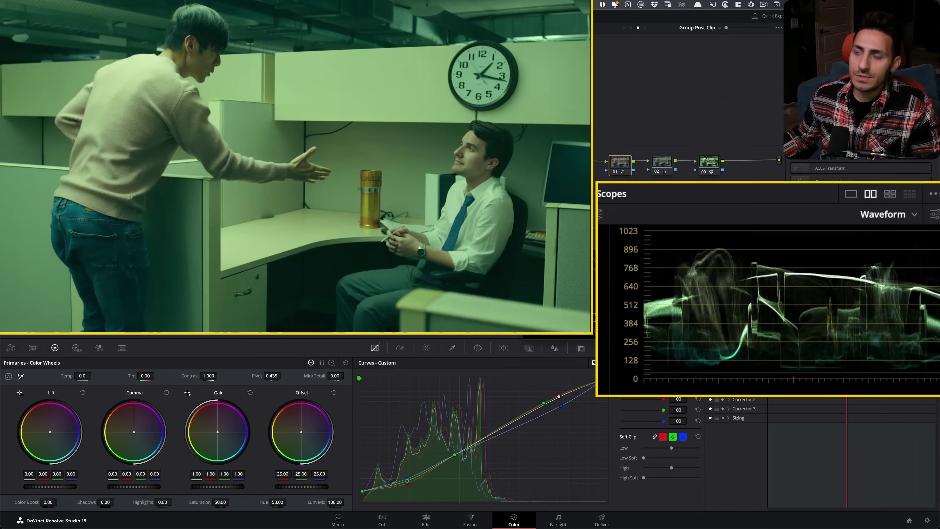
left_click(661, 162)
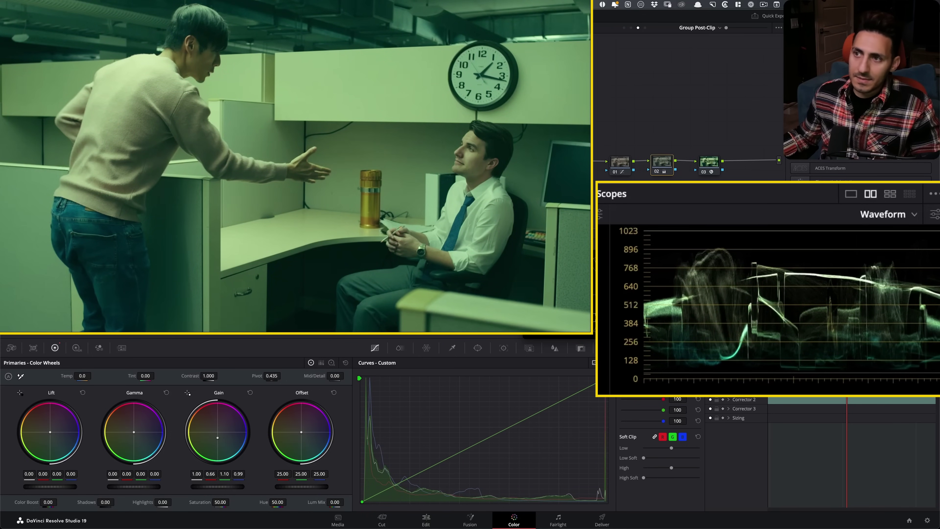
Compare the graded shot with the office reference still 7UYEFR32 from The Matrix gallery album, then close the gallery
left_click(45, 17)
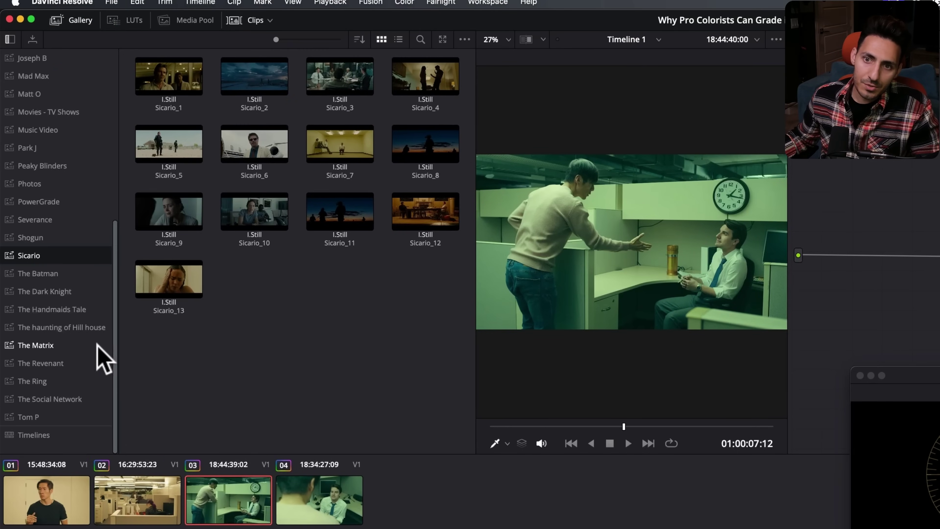
left_click(97, 345)
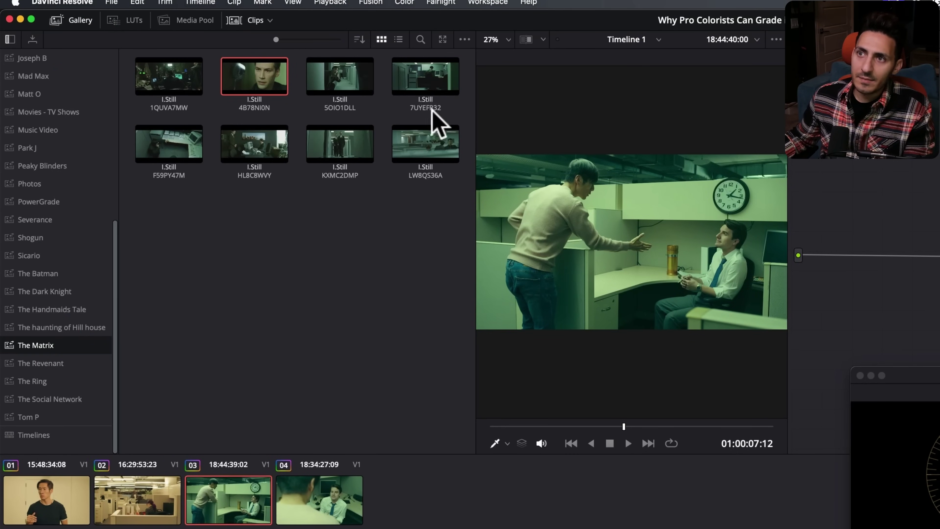
double_click(437, 79)
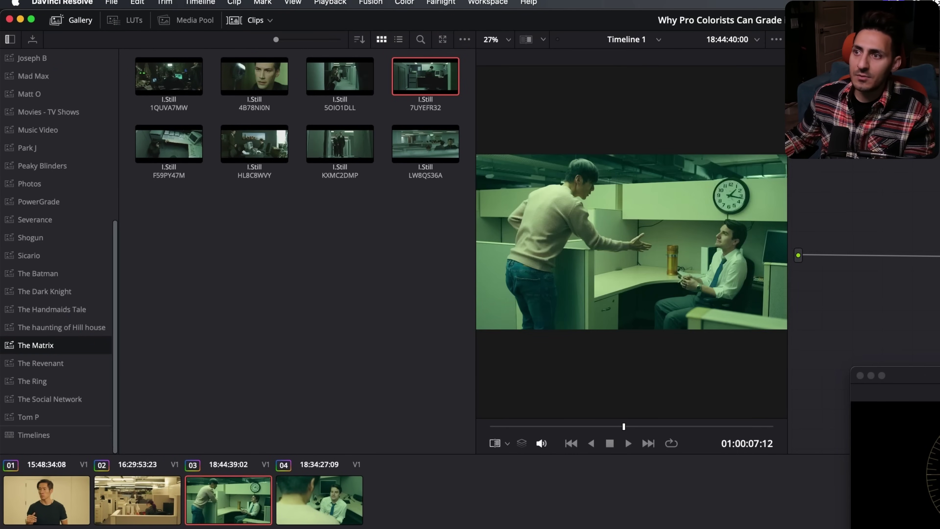
key("super+w")
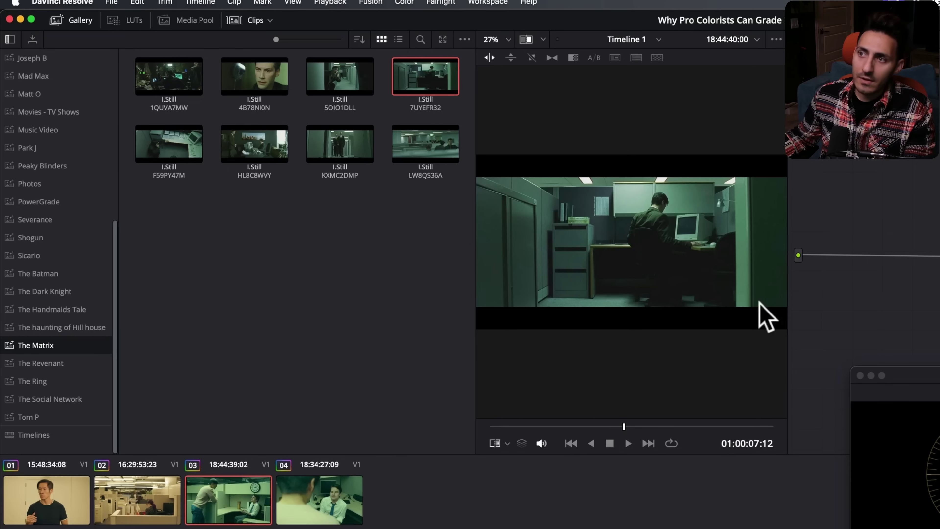
key("super+w")
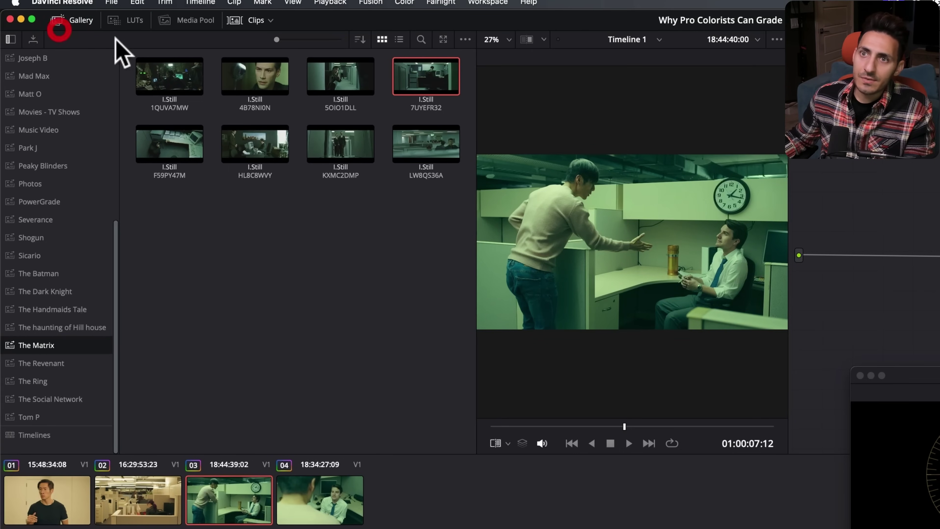
left_click(76, 20)
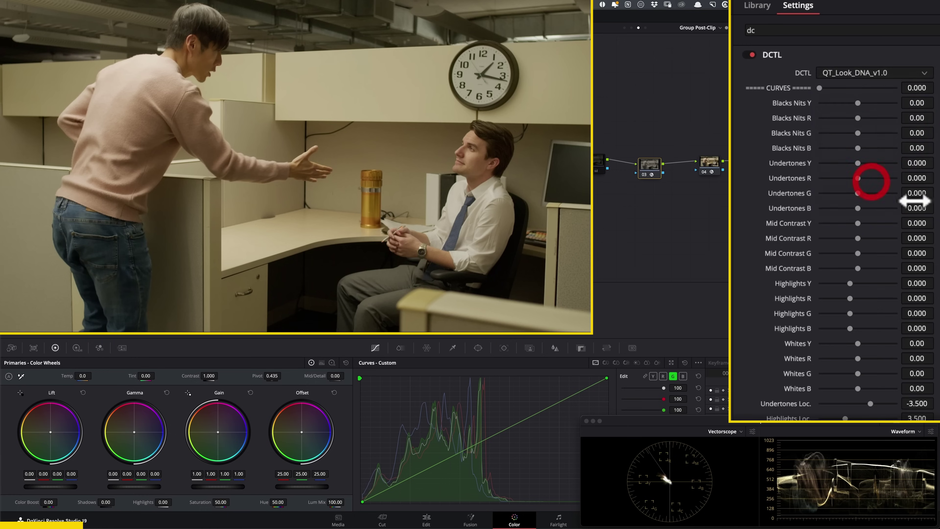
Set Temp to -7500 and Tint to -200 in the balance section of the QT_Look_DNA_v1.0 DCTL on node 03
scroll(780, 101, "down", 10)
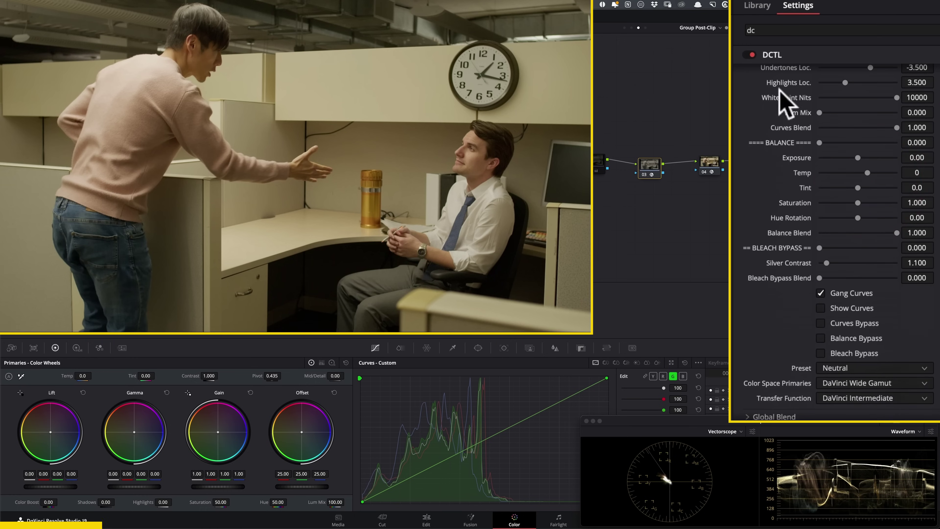
left_click(876, 365)
left_click(854, 396)
left_click_drag(766, 222, 793, 292)
left_click_drag(866, 262, 806, 274)
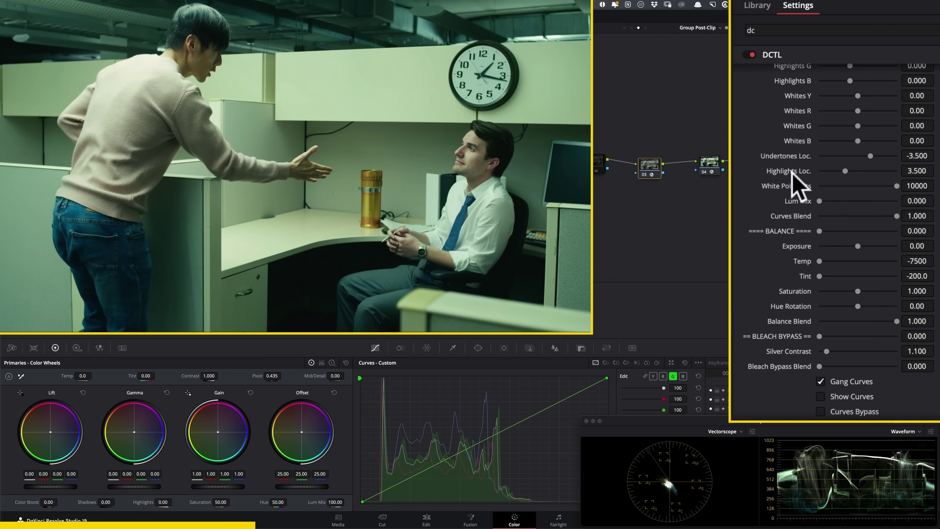
left_click_drag(790, 166, 777, 355)
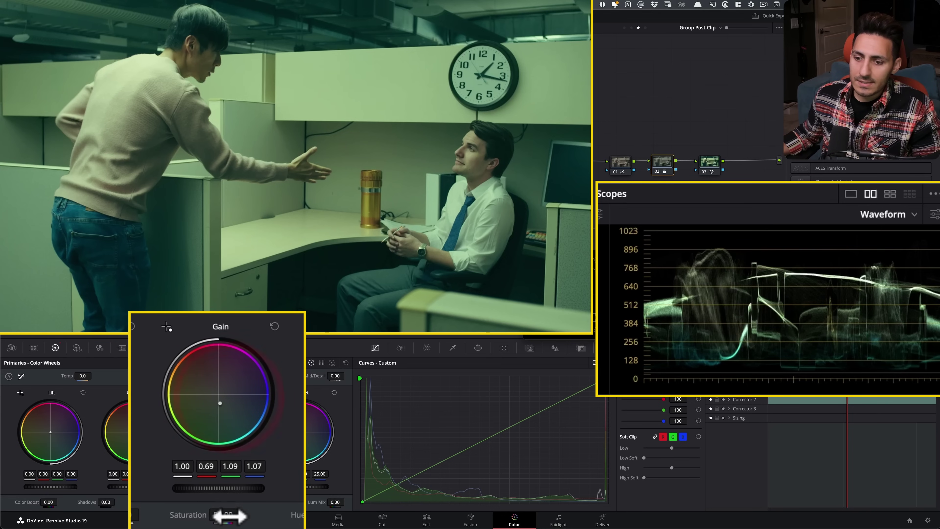
Set node 02's saturation to 43.80 and compare the image with the node on and off
left_click_drag(229, 516, 224, 516)
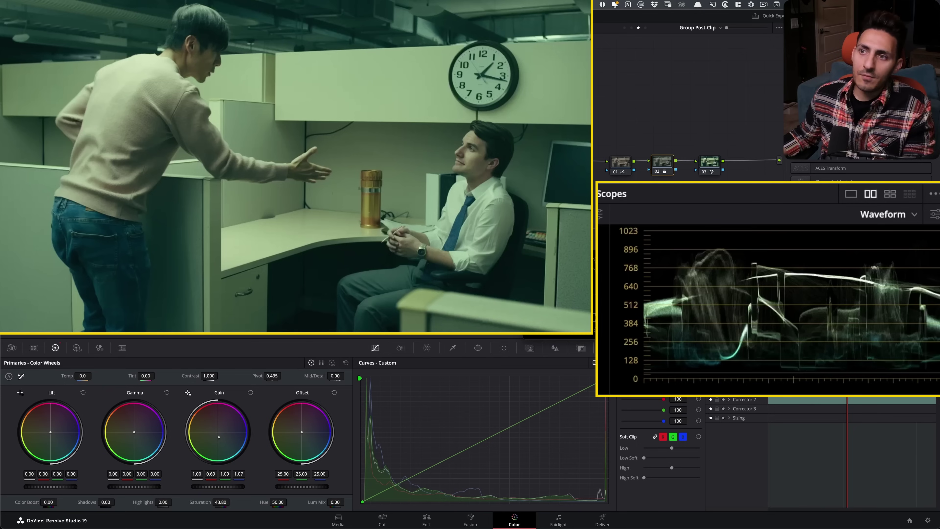
key("ctrl+d")
key("ctrl+d")
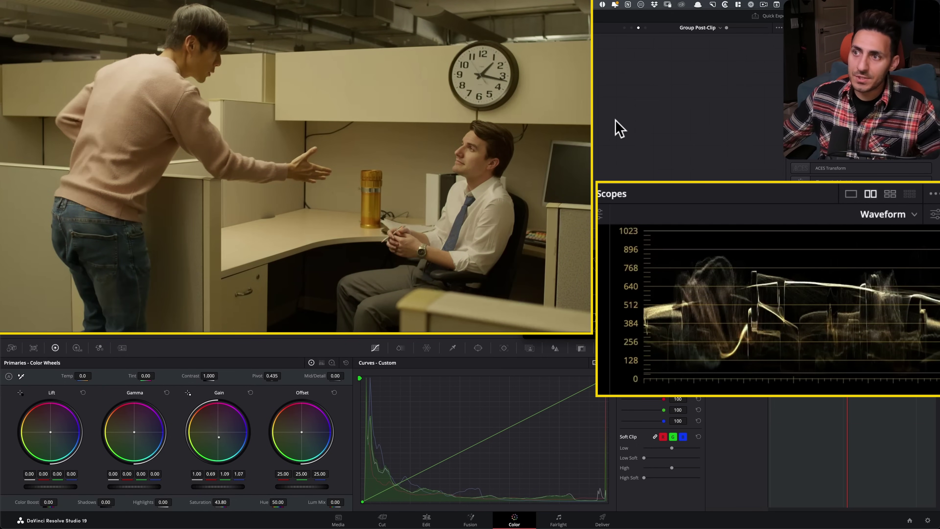
key("ctrl+d")
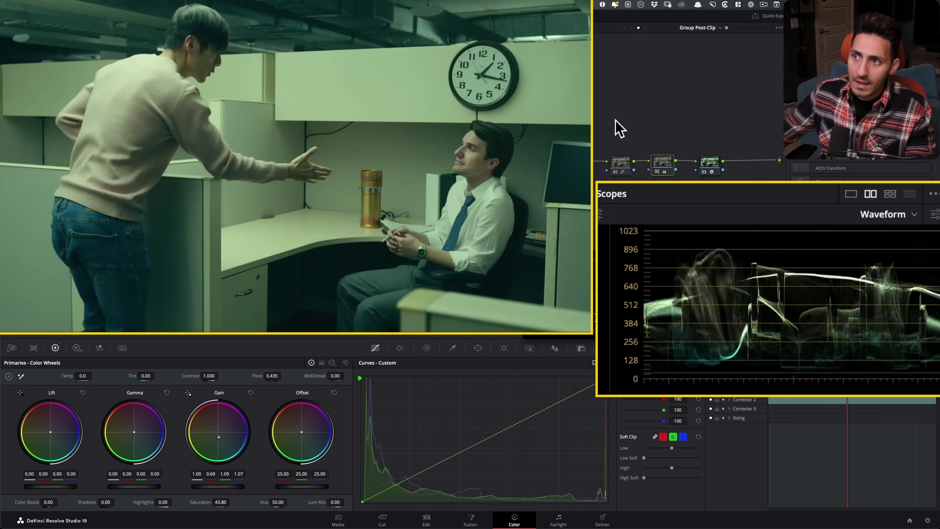
key("ctrl+d")
key("ctrl+d")
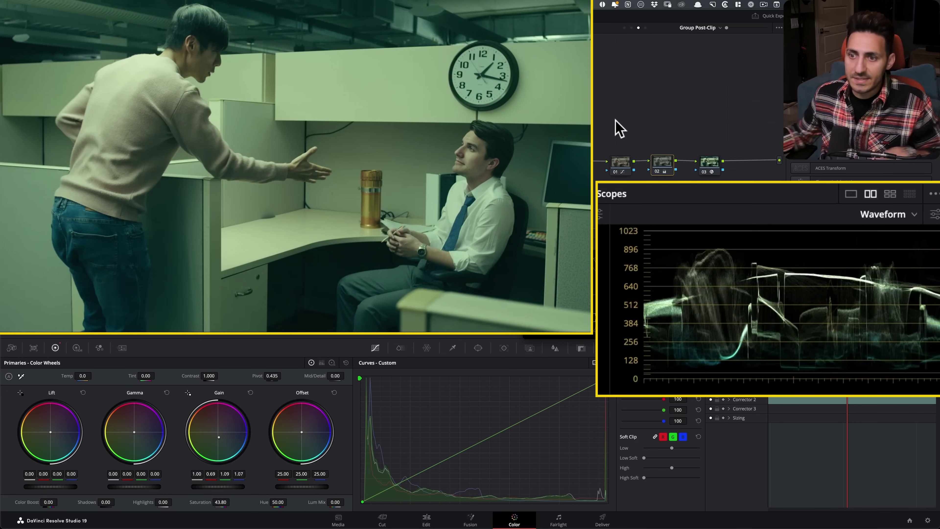
Play through to the smiling man's over-the-shoulder shot and add a serial node in its clip-level graph
key("space")
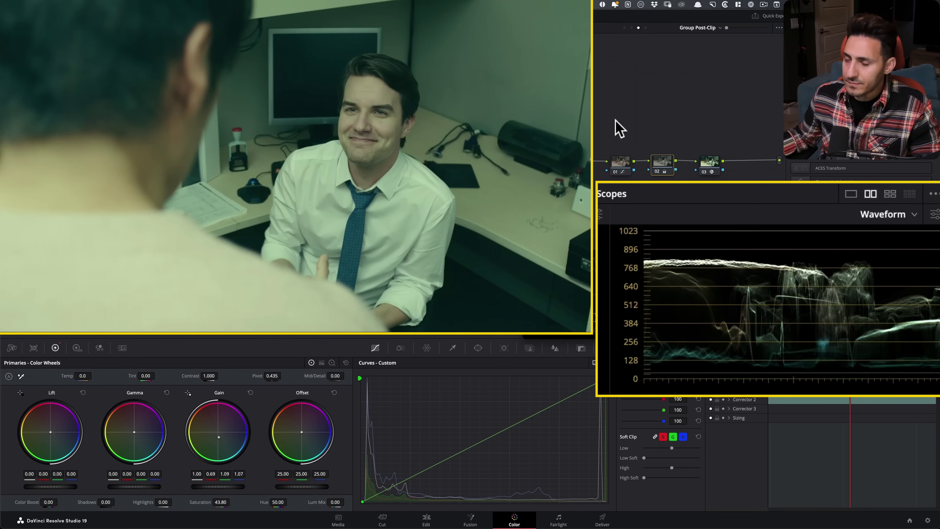
left_click(631, 27)
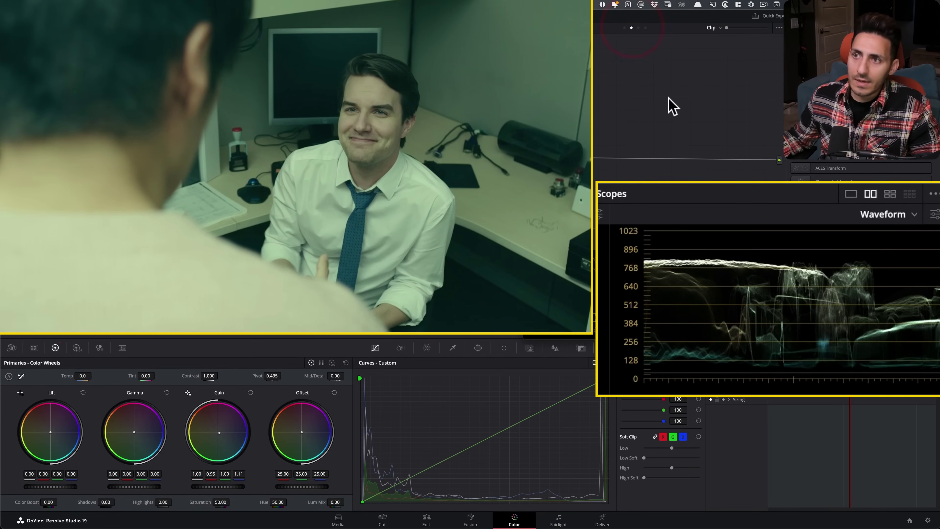
key("alt+s")
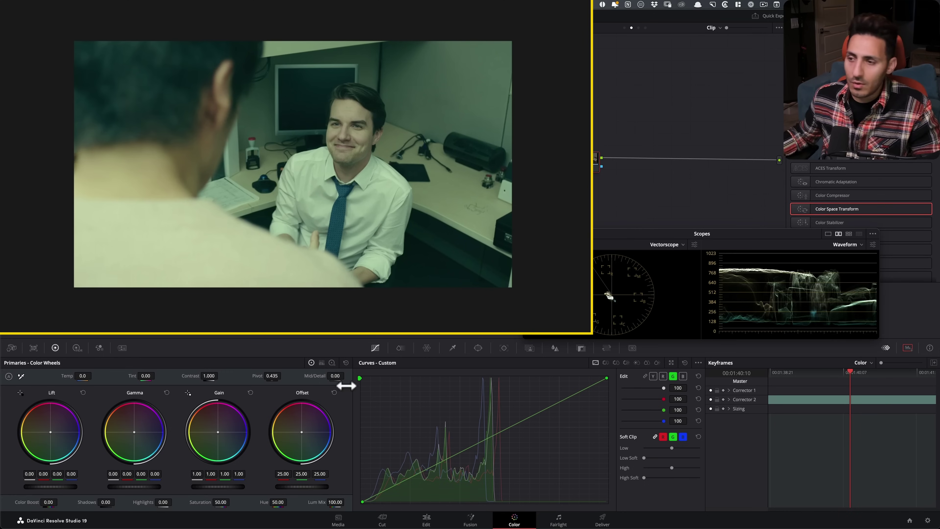
Draw a closed curve window around the foreground man's head, back and shoulder, extending beyond the frame edges
left_click(503, 347)
left_click(311, 393)
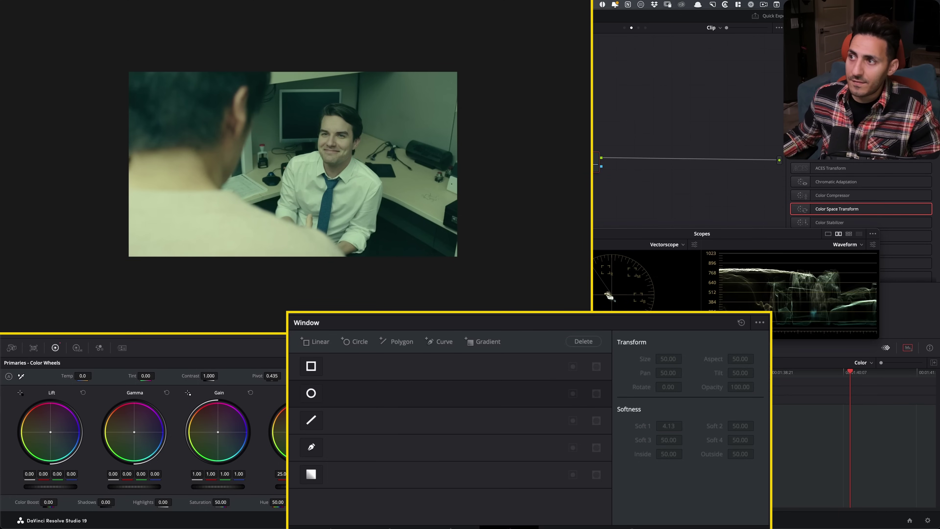
left_click(310, 447)
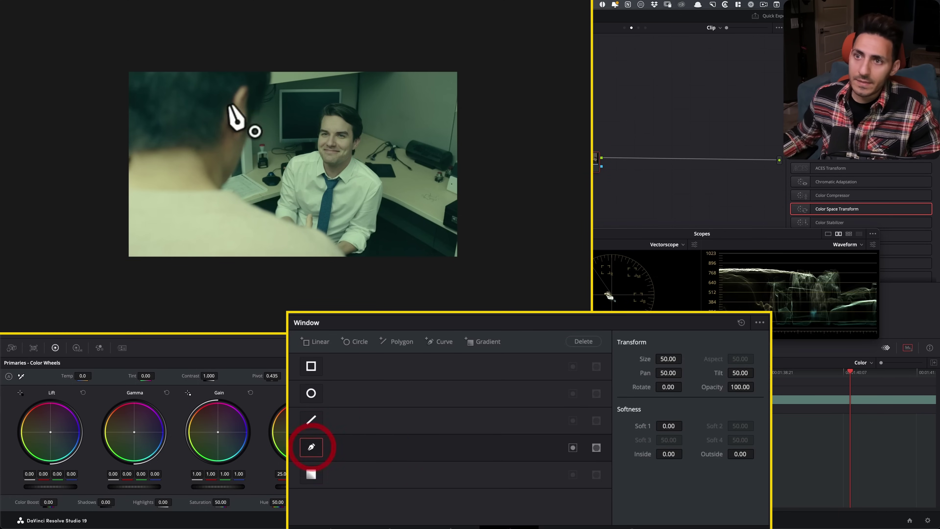
left_click(193, 36)
left_click(232, 73)
left_click(241, 158)
left_click(256, 199)
left_click(288, 232)
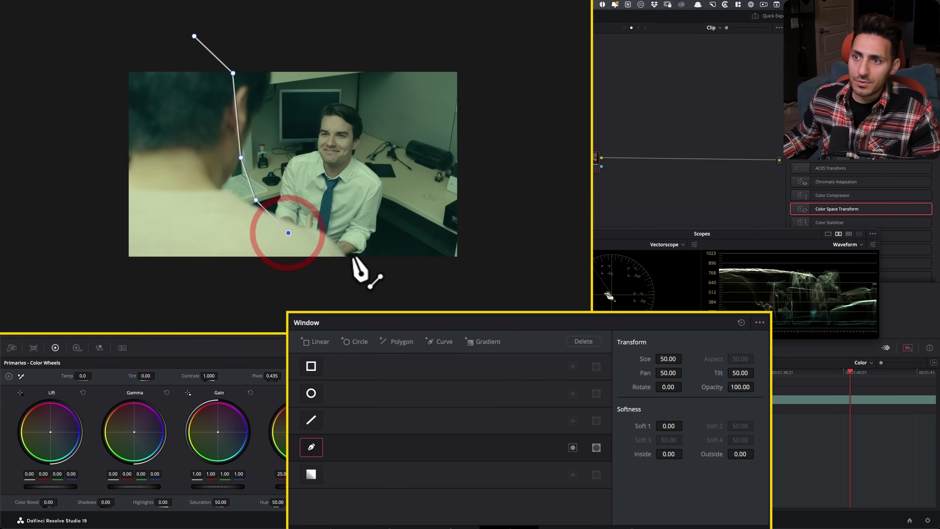
left_click(327, 242)
left_click(362, 277)
left_click(173, 303)
left_click(57, 300)
left_click(28, 235)
left_click(38, 128)
left_click(52, 61)
left_click(118, 24)
left_click(194, 36)
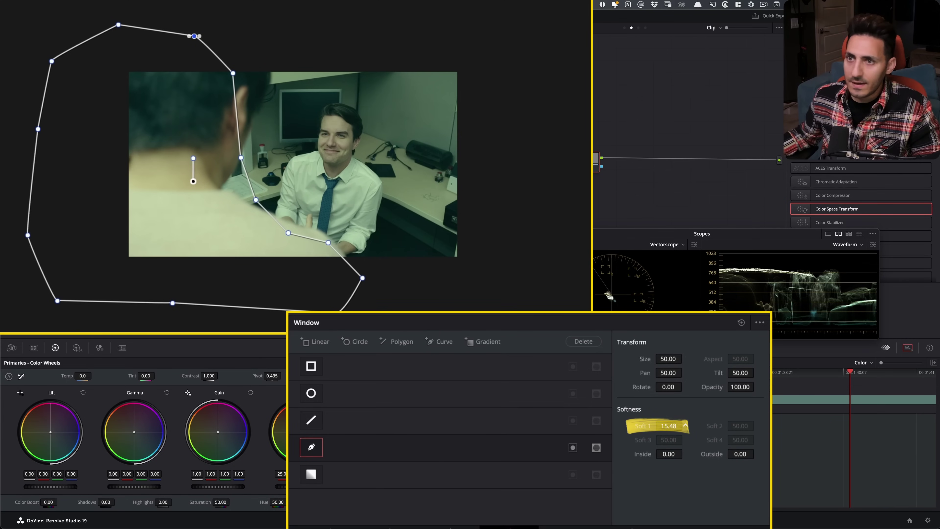
Hide the window outline, play the over-the-shoulder clip and compare the windowed correction on and off
key("shift+grave")
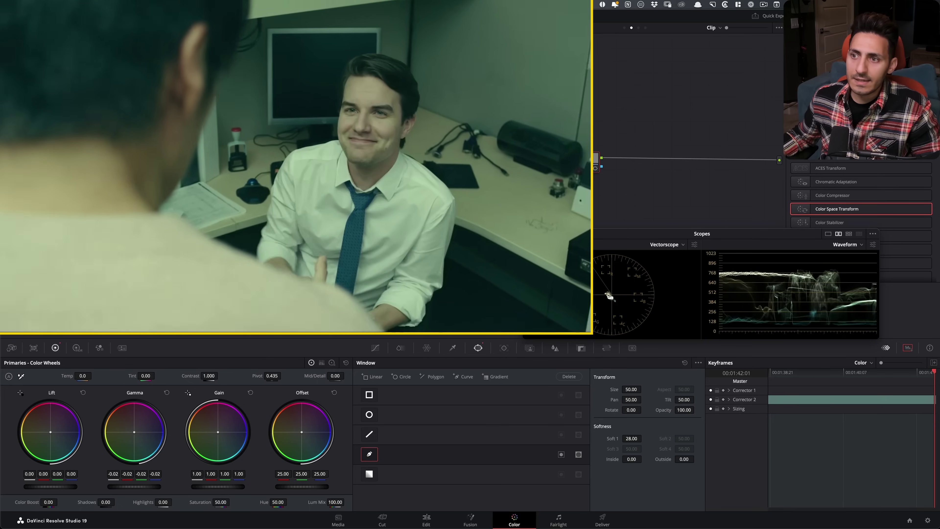
key("space")
key("super+d")
key("super+d")
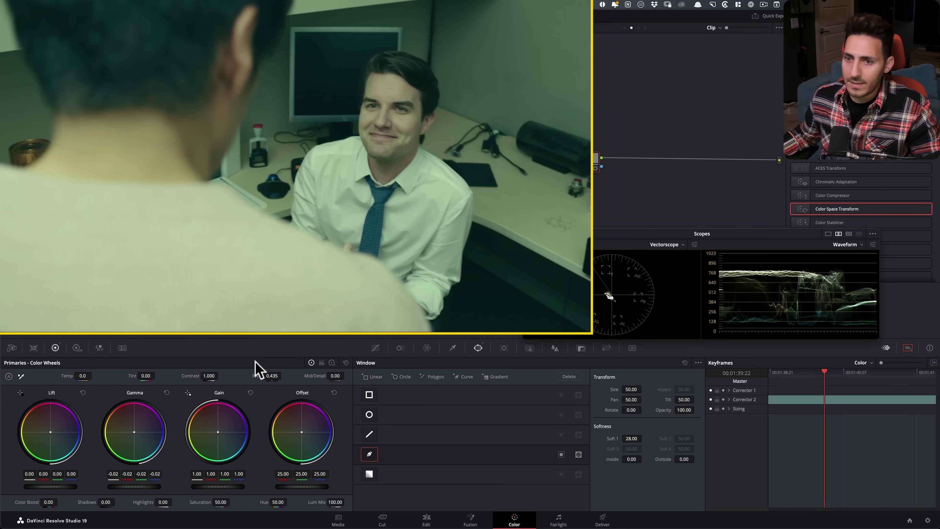
Move the curve window to Pan 52.60 and Tilt 50.16 and shift its inner-edge points to follow the man's neck and shoulder
left_click(34, 306)
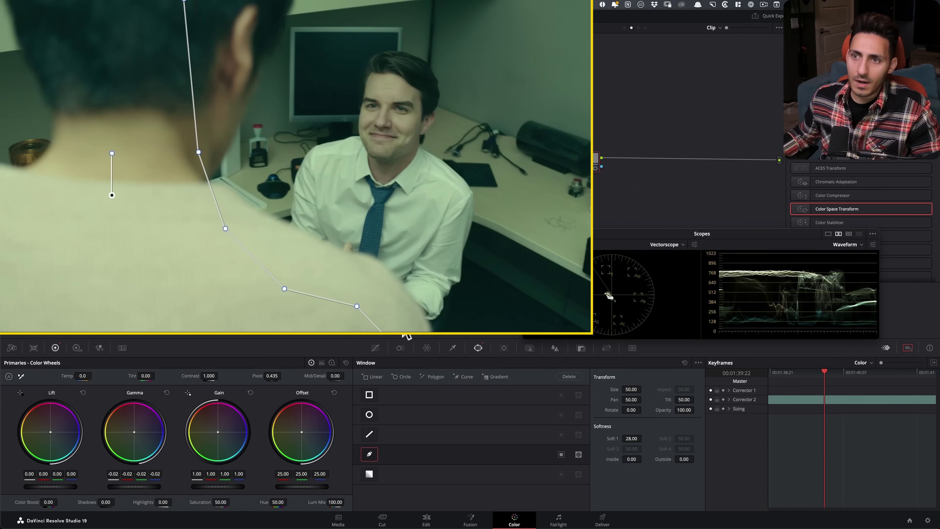
scroll(322, 265, "down", 5)
left_click_drag(194, 201, 213, 200)
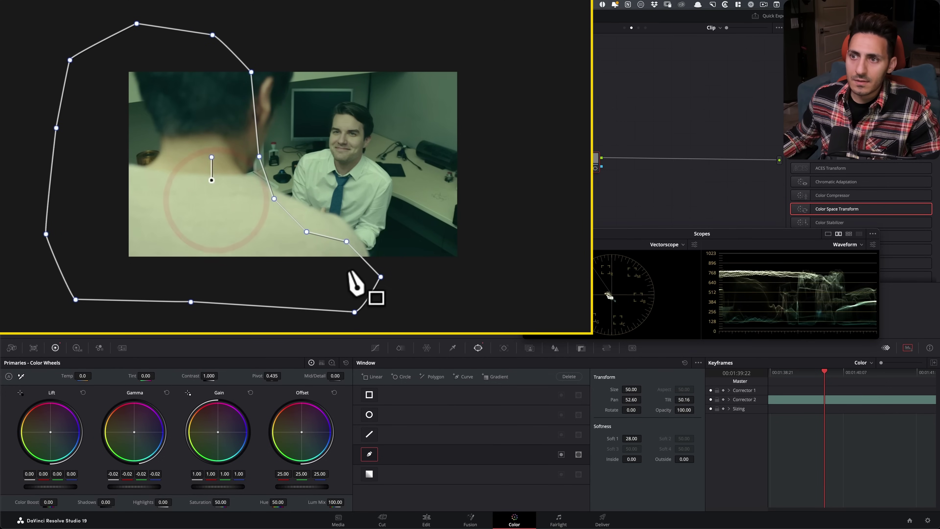
left_click_drag(354, 270, 230, 114)
left_click_drag(280, 234, 287, 219)
key("space")
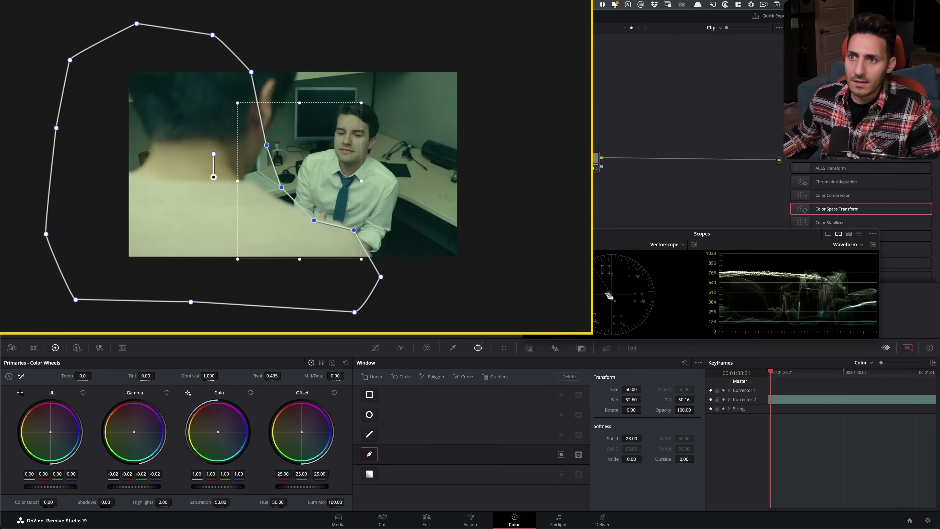
Set the curve window's Soft 1 to 36.20 and play through the over-the-shoulder clip to check the windowed correction
key("space")
key("l")
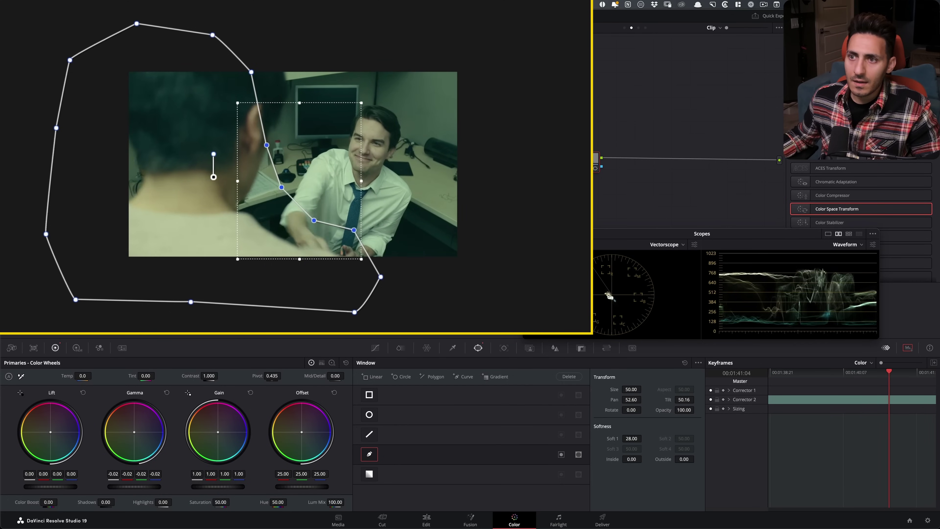
key("k")
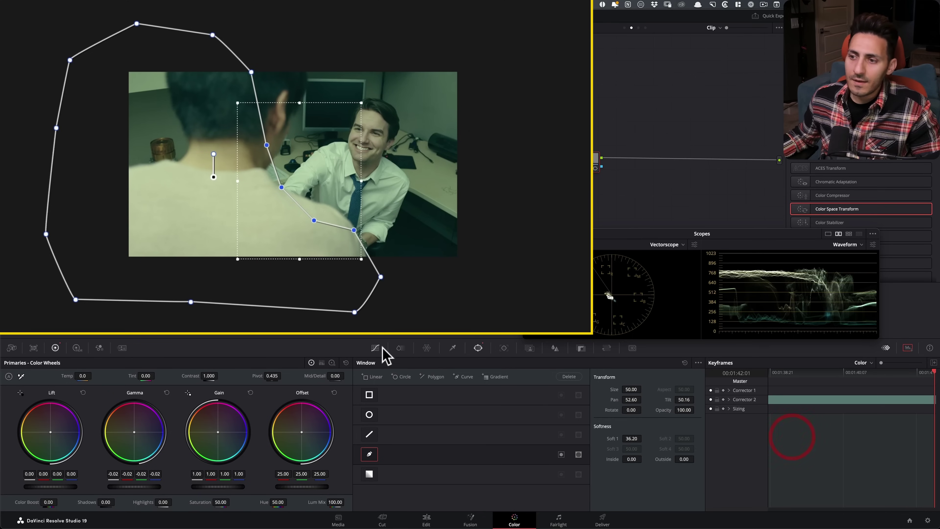
left_click(375, 347)
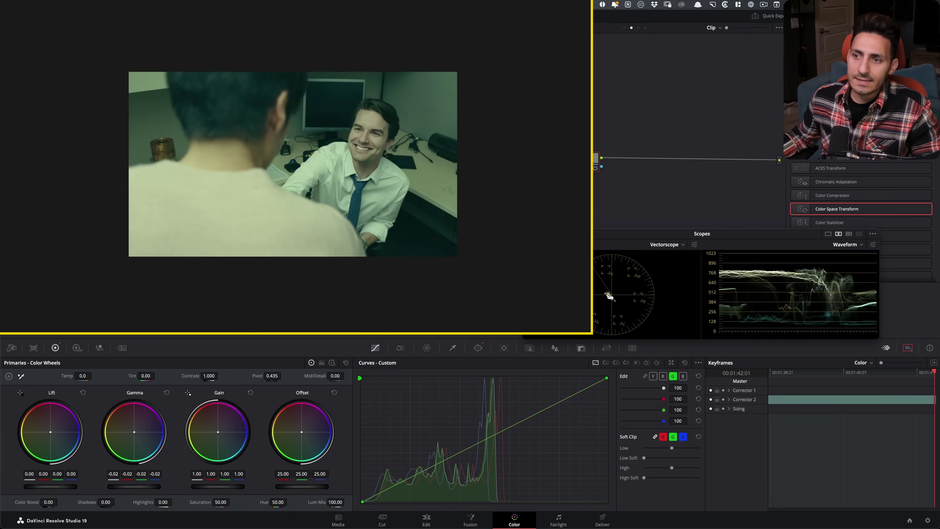
key("shift+z")
key("j")
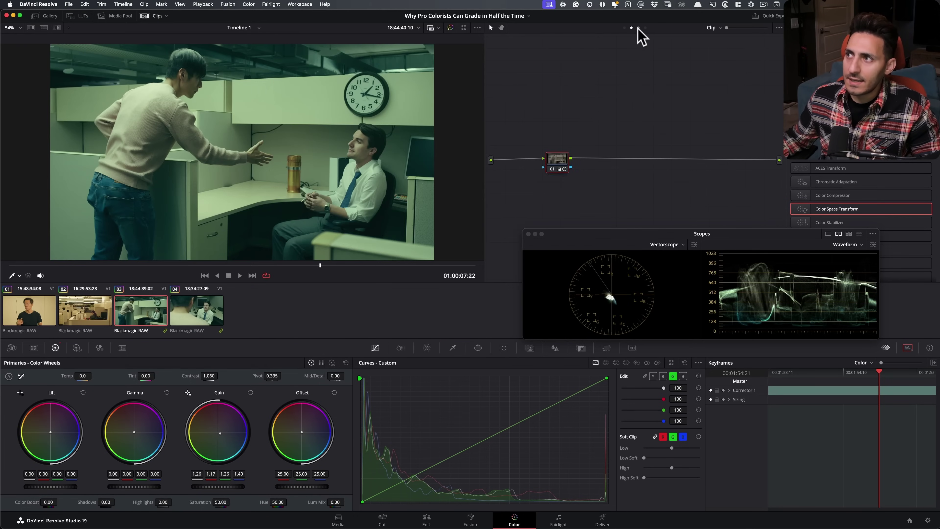
Select the first node in the Group Post-Clip graph and play the green-graded clips to review the shared look
left_click(638, 27)
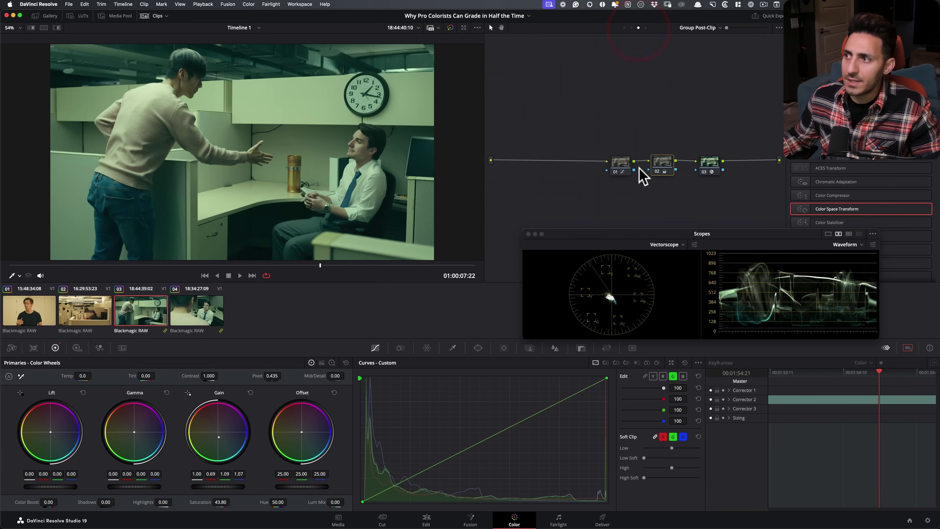
left_click(621, 163)
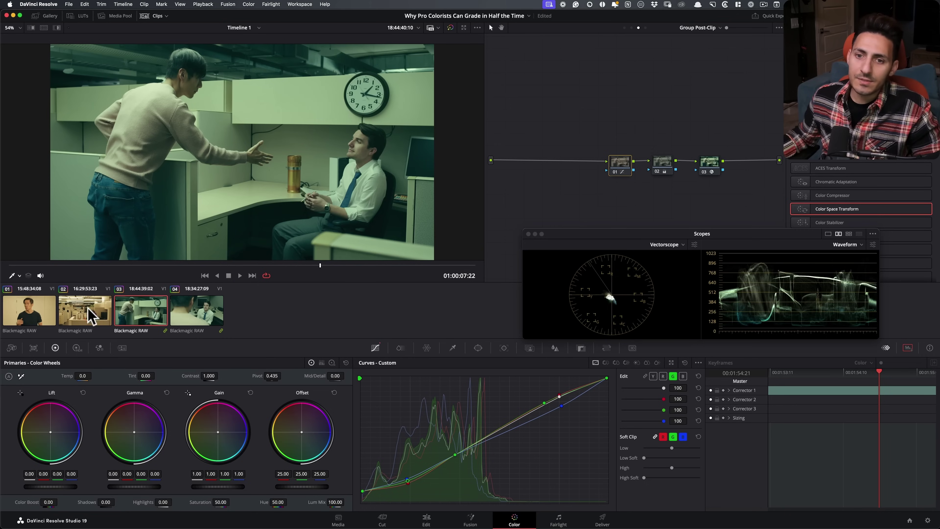
left_click(52, 320)
left_click(449, 326)
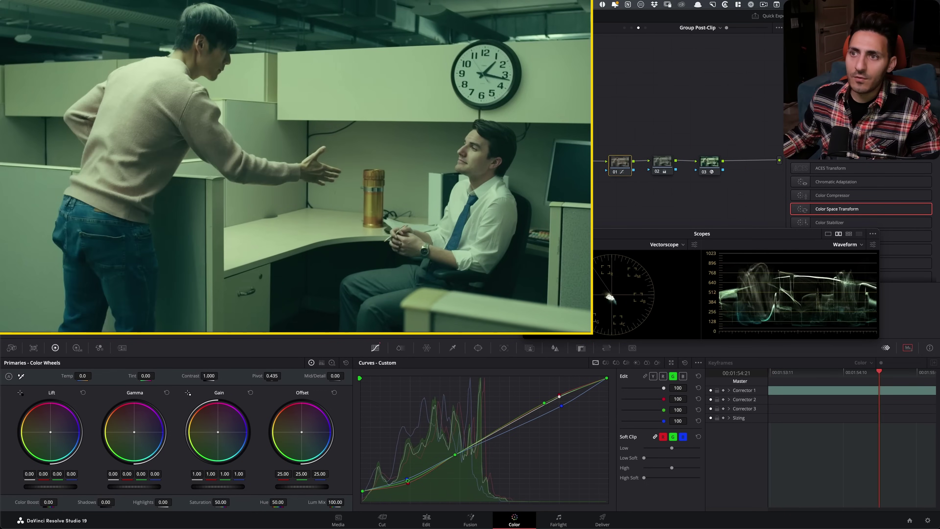
left_click(395, 327)
key("space")
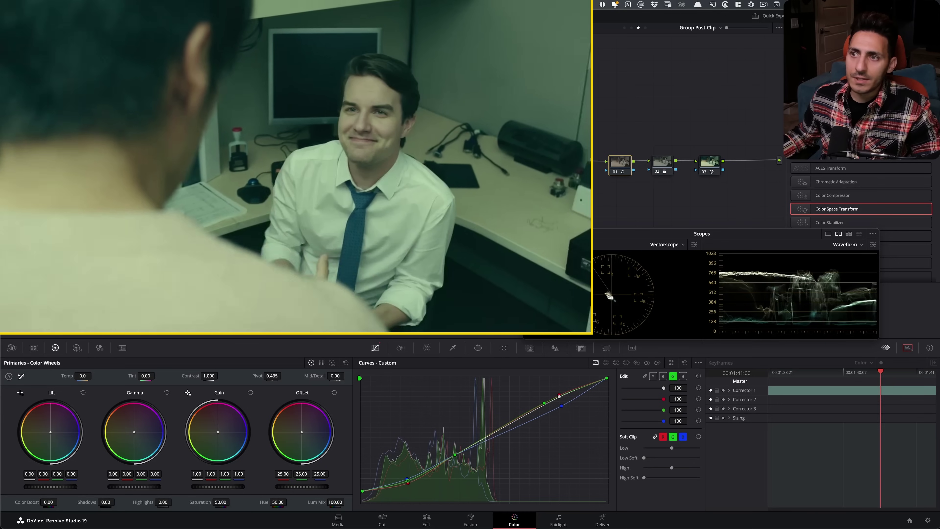
key("space")
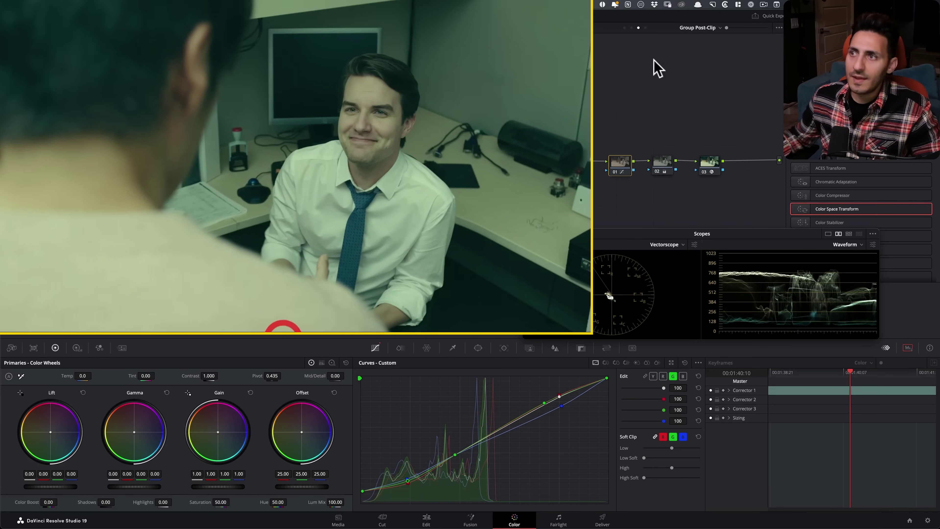
Set Pivot to 0.335 and Contrast to 1.070 on the first clip-level node of the over-the-shoulder clip
left_click(631, 27)
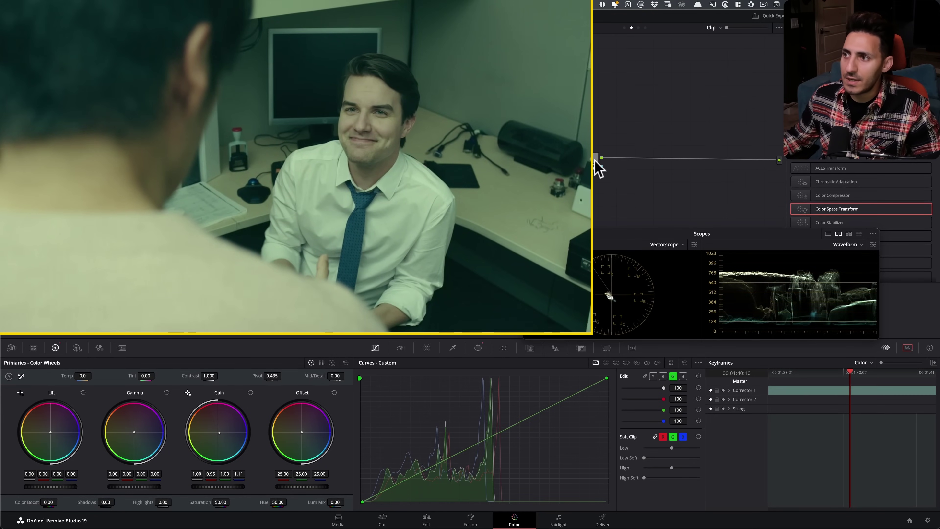
left_click(275, 321)
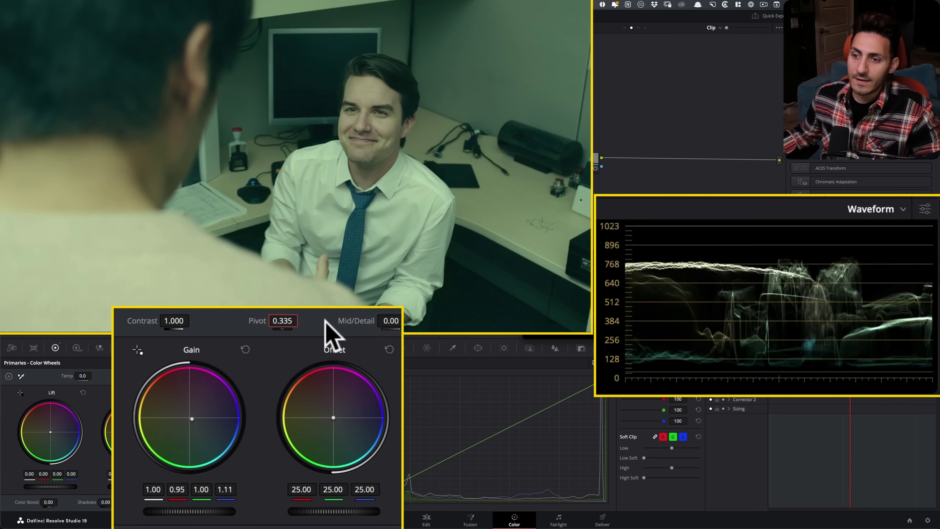
left_click_drag(181, 320, 191, 321)
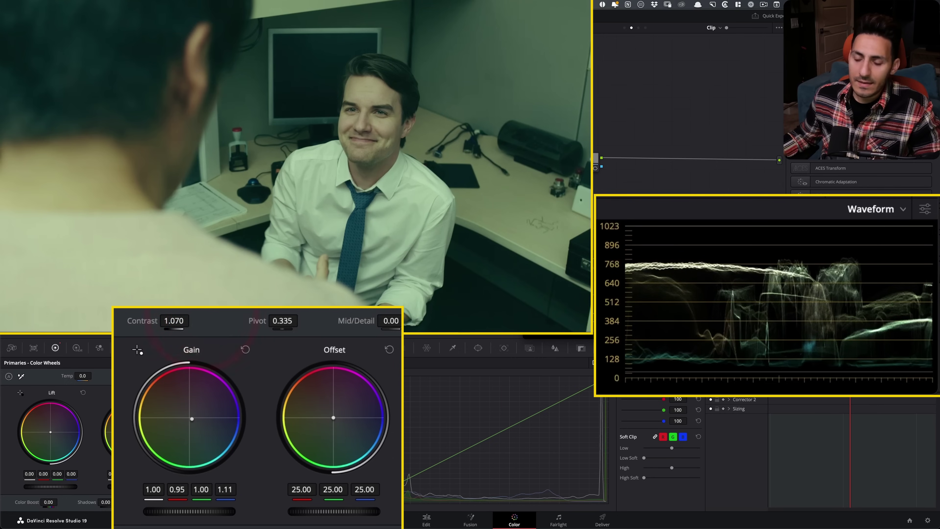
key("space")
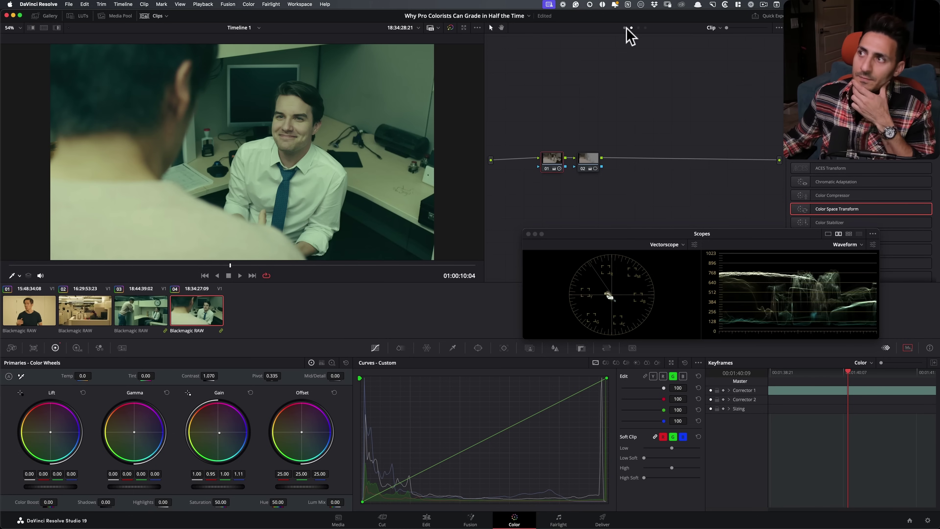
Compare the first two Group Post-Clip nodes on and off and return to the clip-level graph
left_click(638, 27)
left_click_drag(591, 145, 681, 198)
key("super+d")
key("super+d")
key("super+d")
key("super+d")
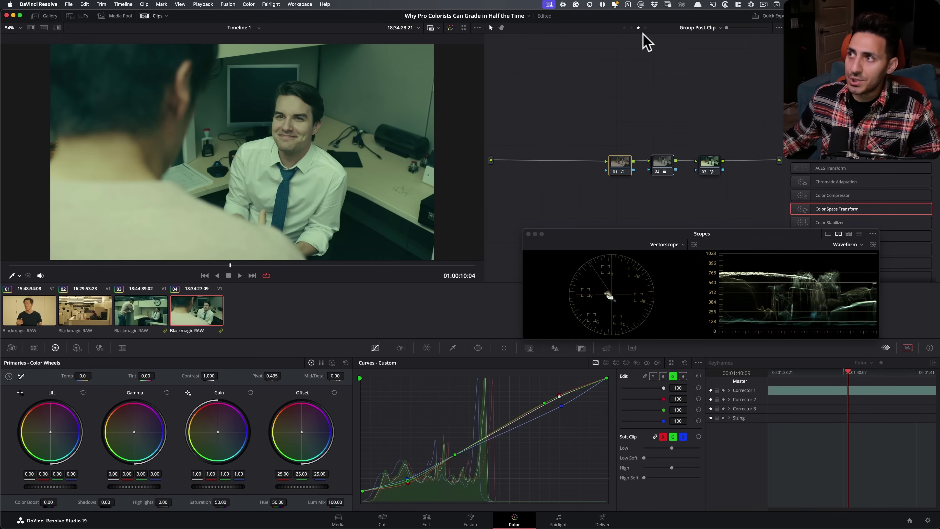
left_click(631, 27)
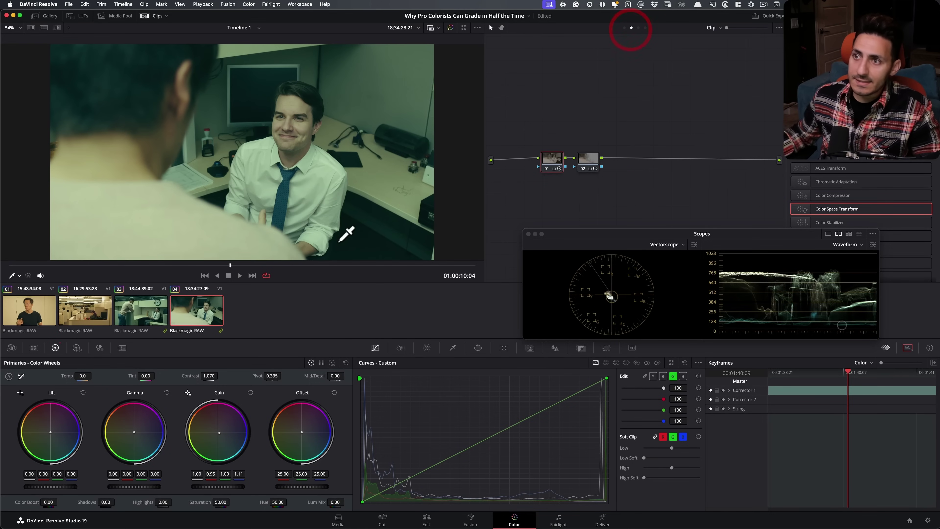
left_click(640, 198)
Review all four graded clips, ending on the over-the-shoulder shot, and select its windowed second node
left_click(140, 315)
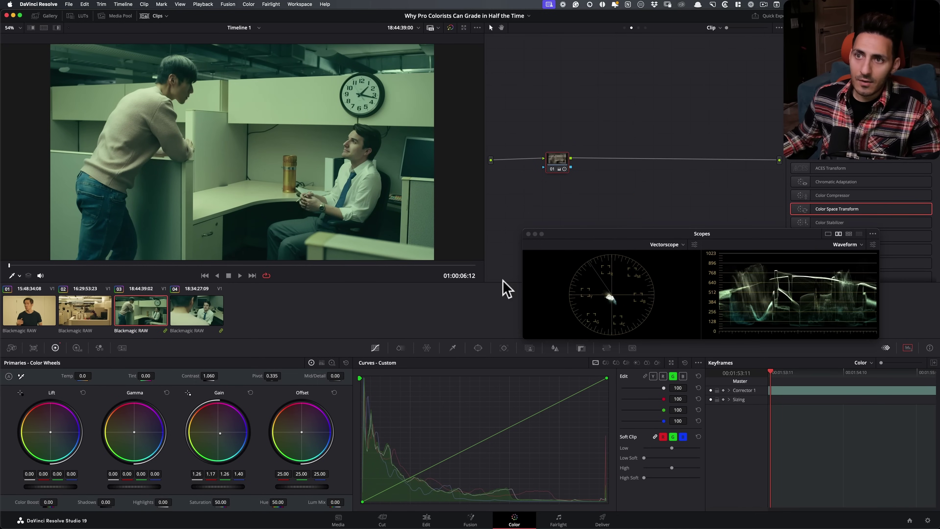
left_click(85, 319)
left_click(31, 316)
left_click(101, 314)
left_click(148, 315)
left_click(221, 314)
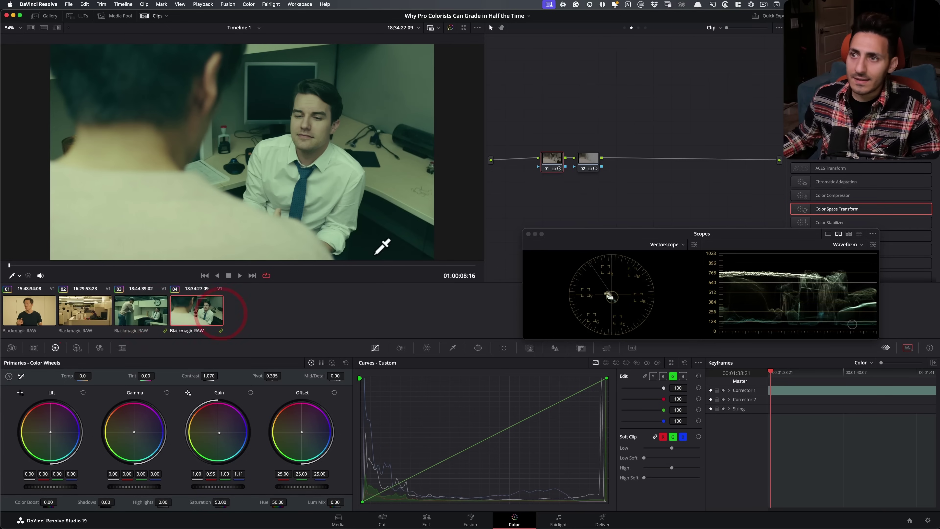
left_click(591, 168)
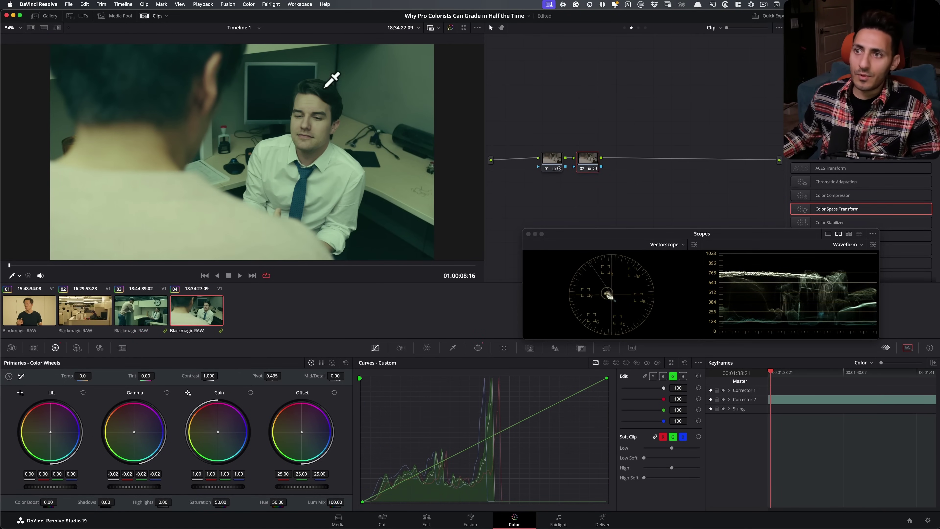
Step back through the clips to the first one and scrub through the wide open-office clip
key("Up")
key("Up")
key("Up")
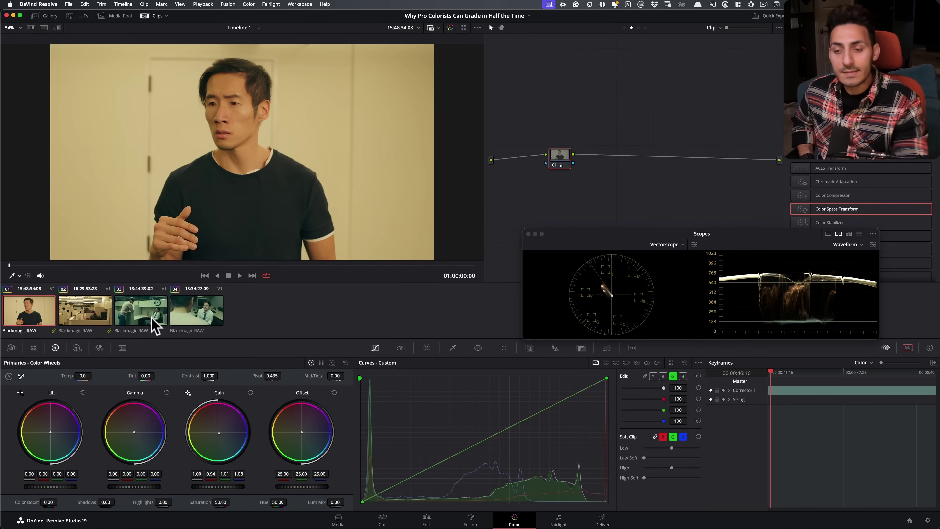
left_click(76, 310)
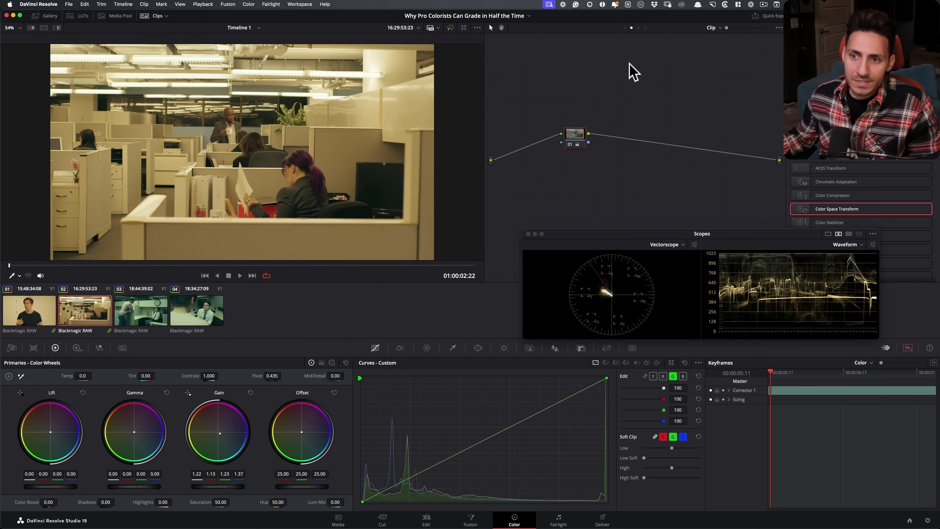
left_click(170, 265)
Switch to Chrome, look through the Adidas project in the Qazi & Co. color grading portfolio and return to the project overview
key("super+Tab")
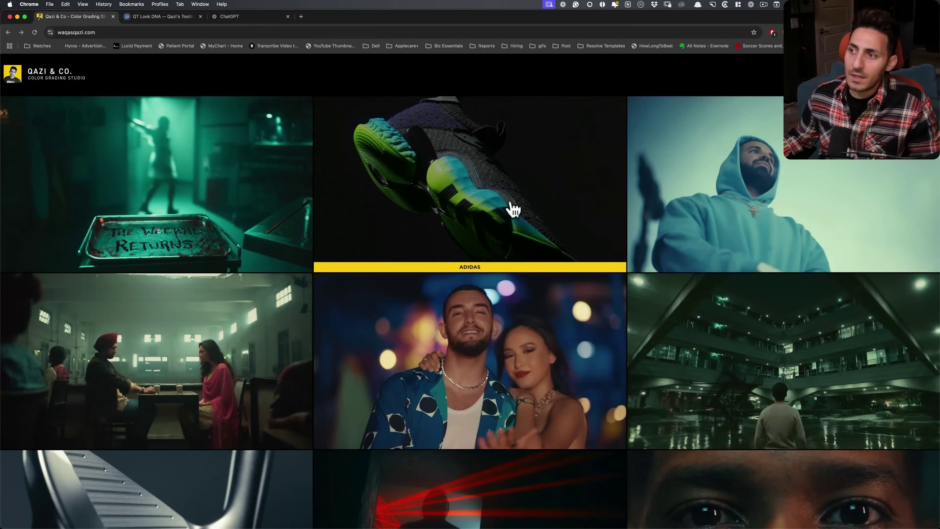
left_click(512, 209)
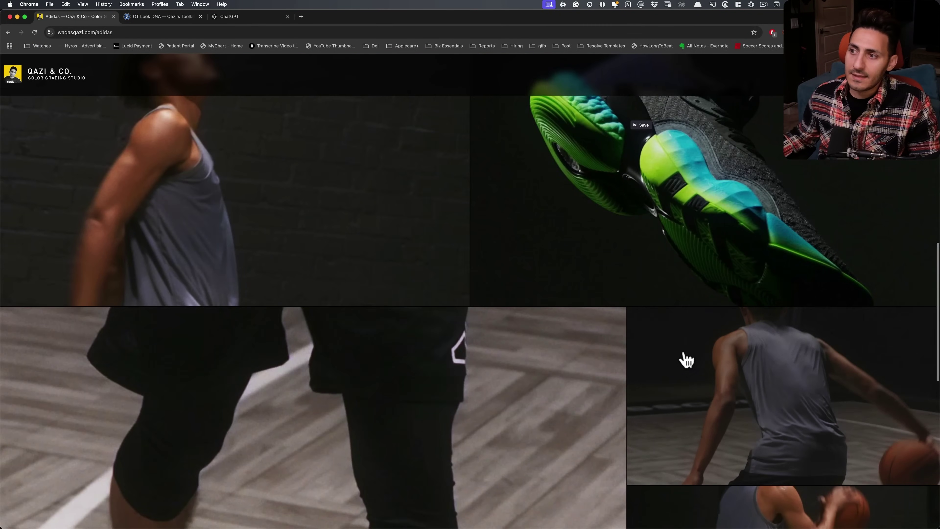
scroll(688, 333, "down", 10)
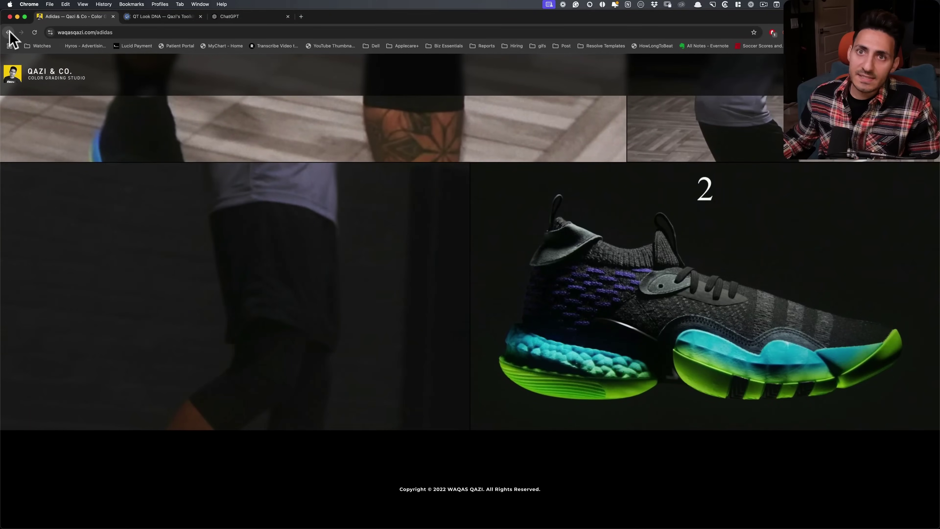
left_click(8, 33)
Browse the portfolio's project thumbnails from the opening row down past the Genesis project
scroll(812, 252, "down", 1)
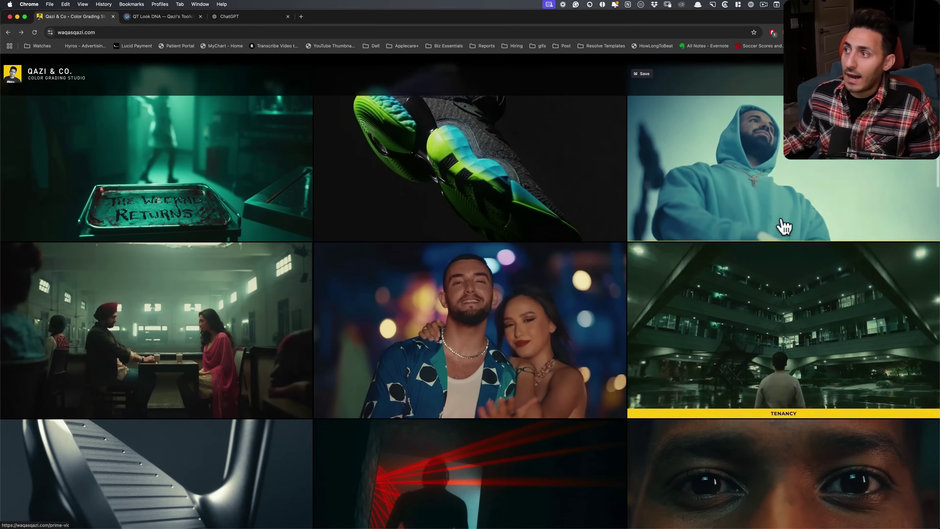
scroll(814, 259, "up", 1)
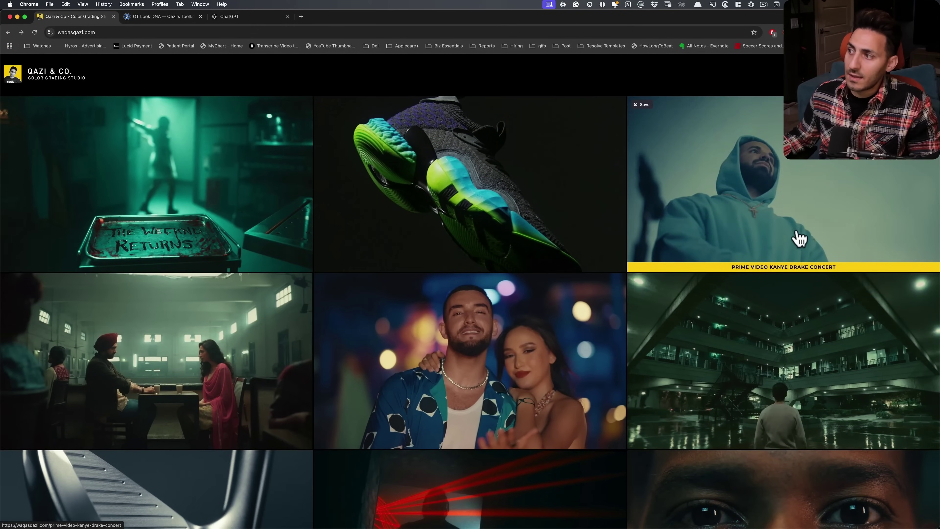
scroll(505, 392, "down", 10)
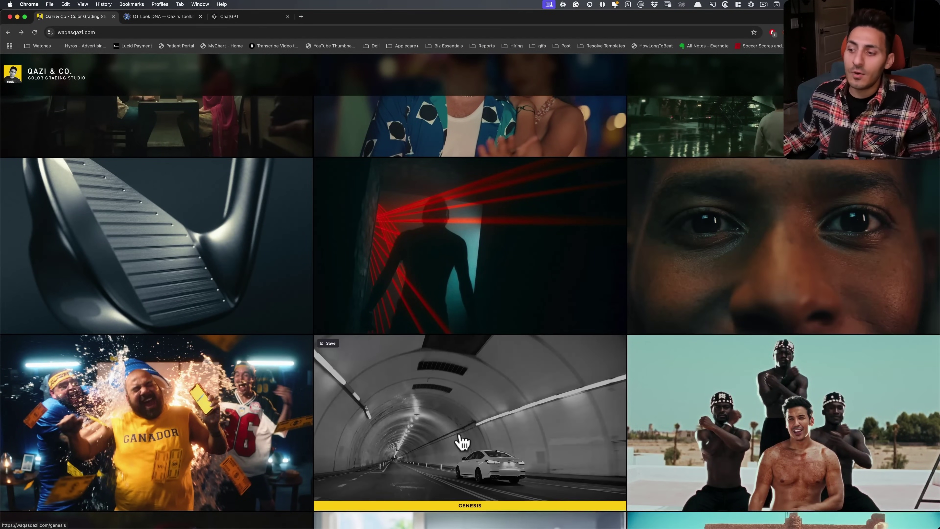
scroll(460, 441, "down", 1)
scroll(496, 358, "down", 2)
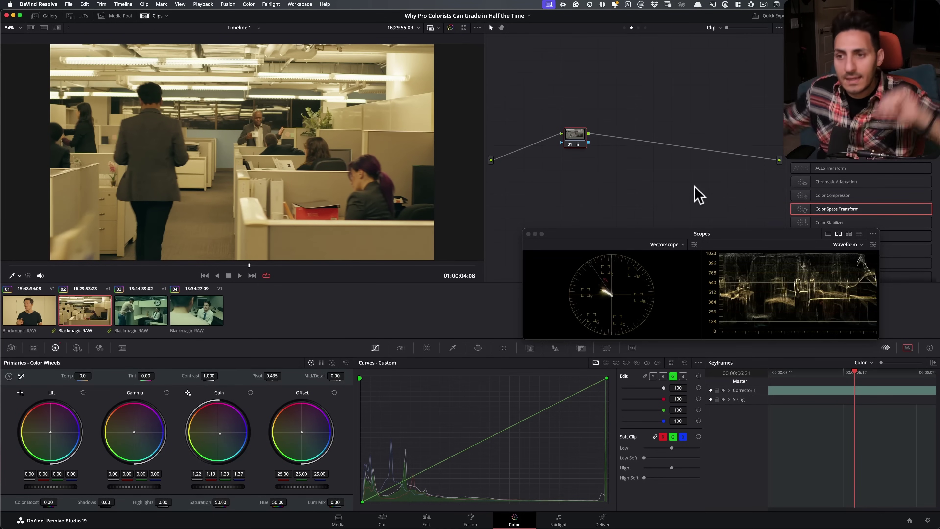
Switch back to DaVinci Resolve and compare the two-man cubicle clip with the over-the-shoulder clip
left_click(133, 308)
left_click(192, 309)
left_click(138, 307)
left_click(200, 310)
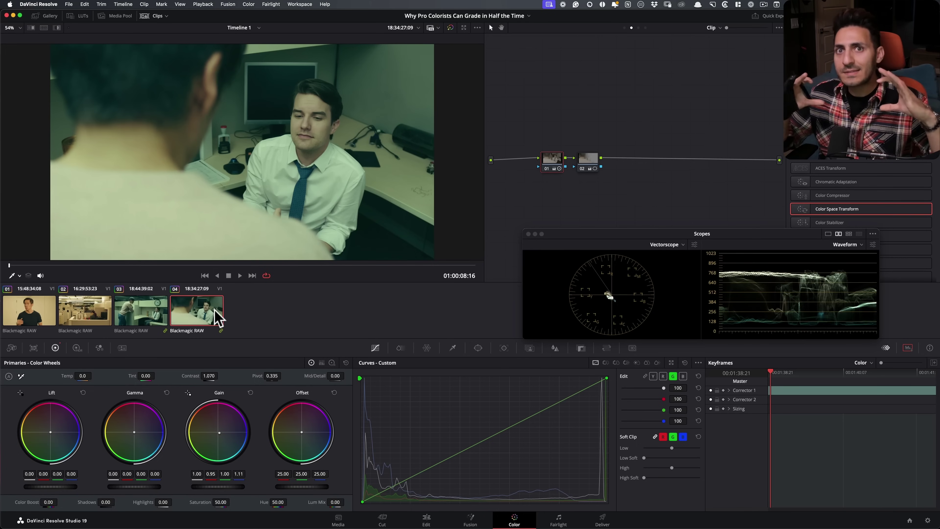
left_click(139, 317)
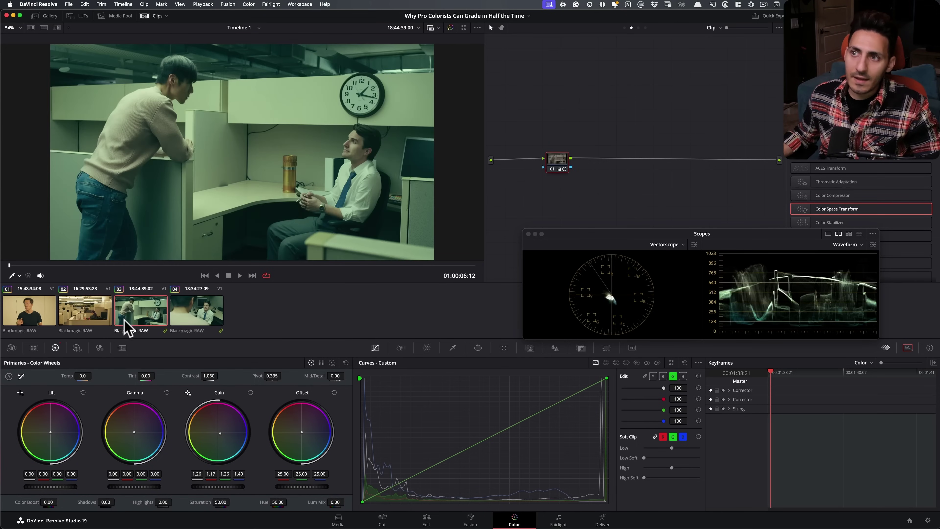
Compare the two green-graded cubicle clips with the two warm-graded clips, ending on the two-man cubicle shot
left_click(32, 323)
left_click(137, 323)
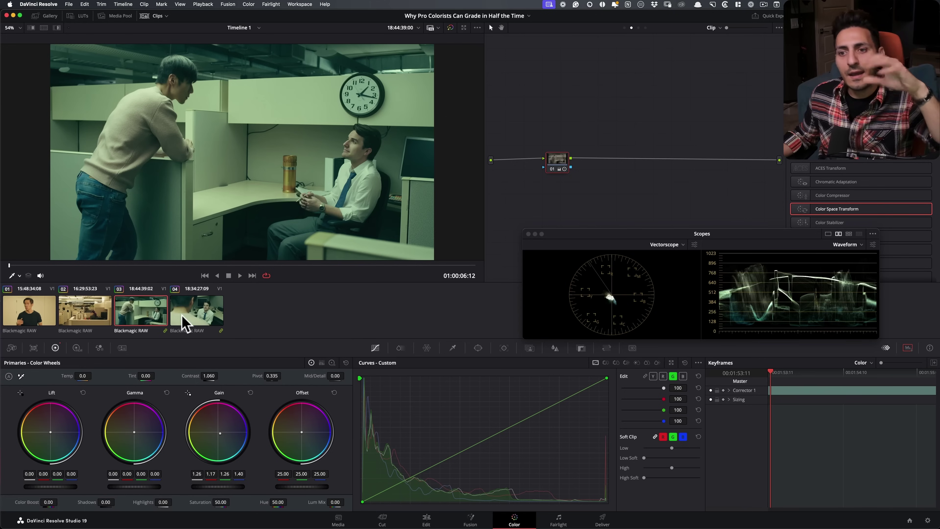
left_click(41, 319)
left_click(78, 318)
left_click(196, 318)
left_click(141, 315)
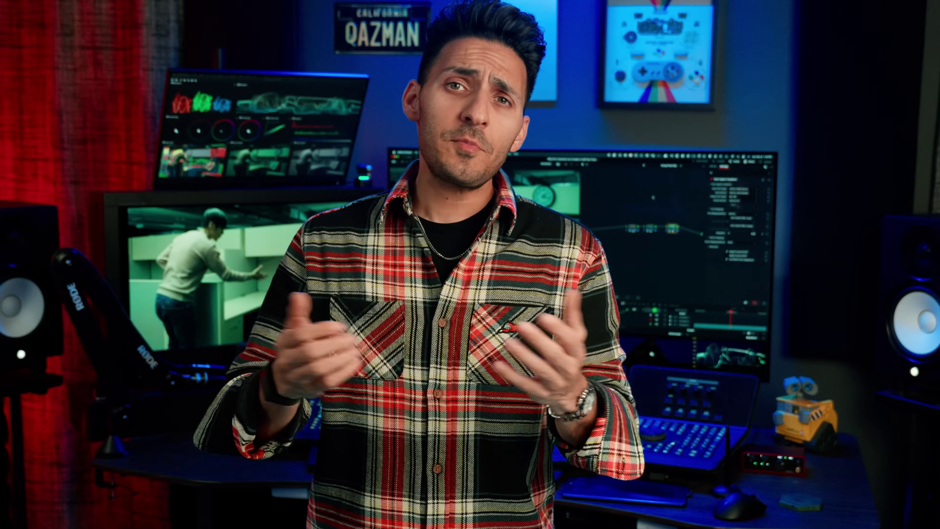